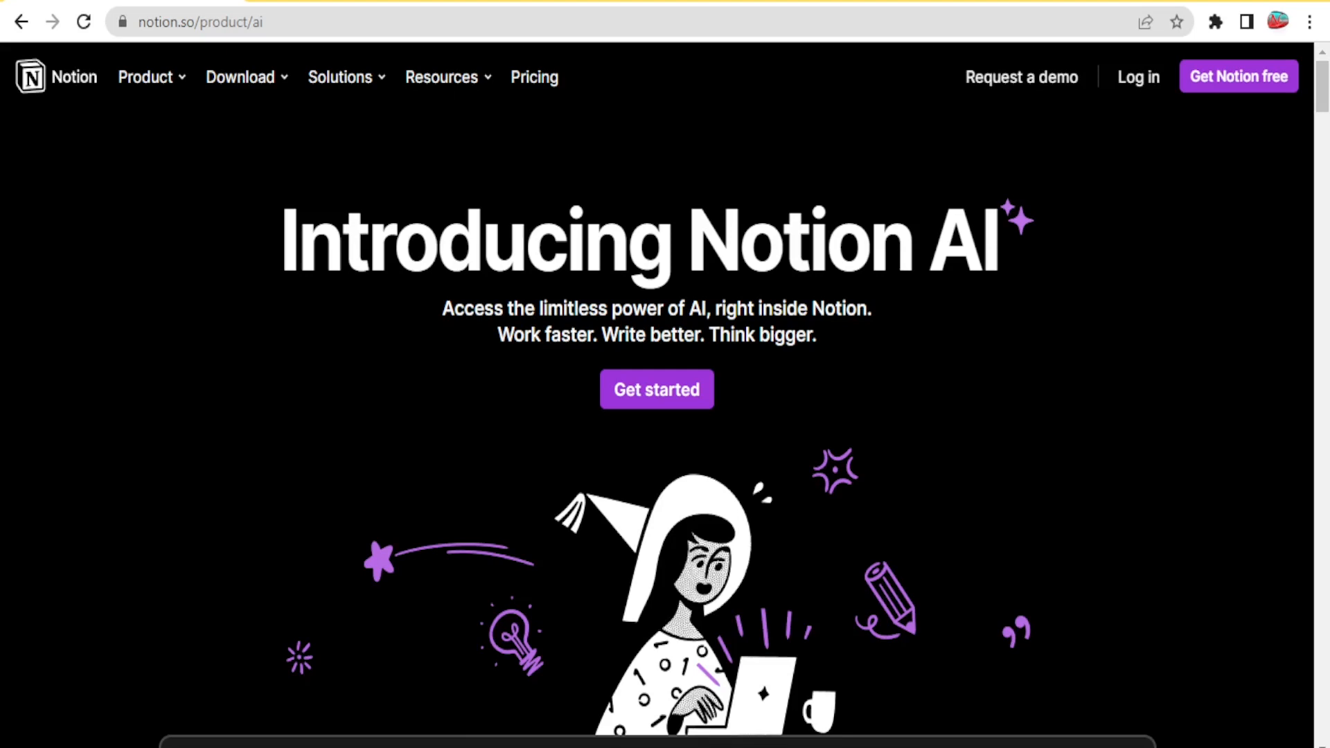
# Review the Notion AI product page from its feature cards to the pricing comparison, and go to the login page.
pyautogui.moveTo(1325, 92); pyautogui.dragTo(1324, 257)
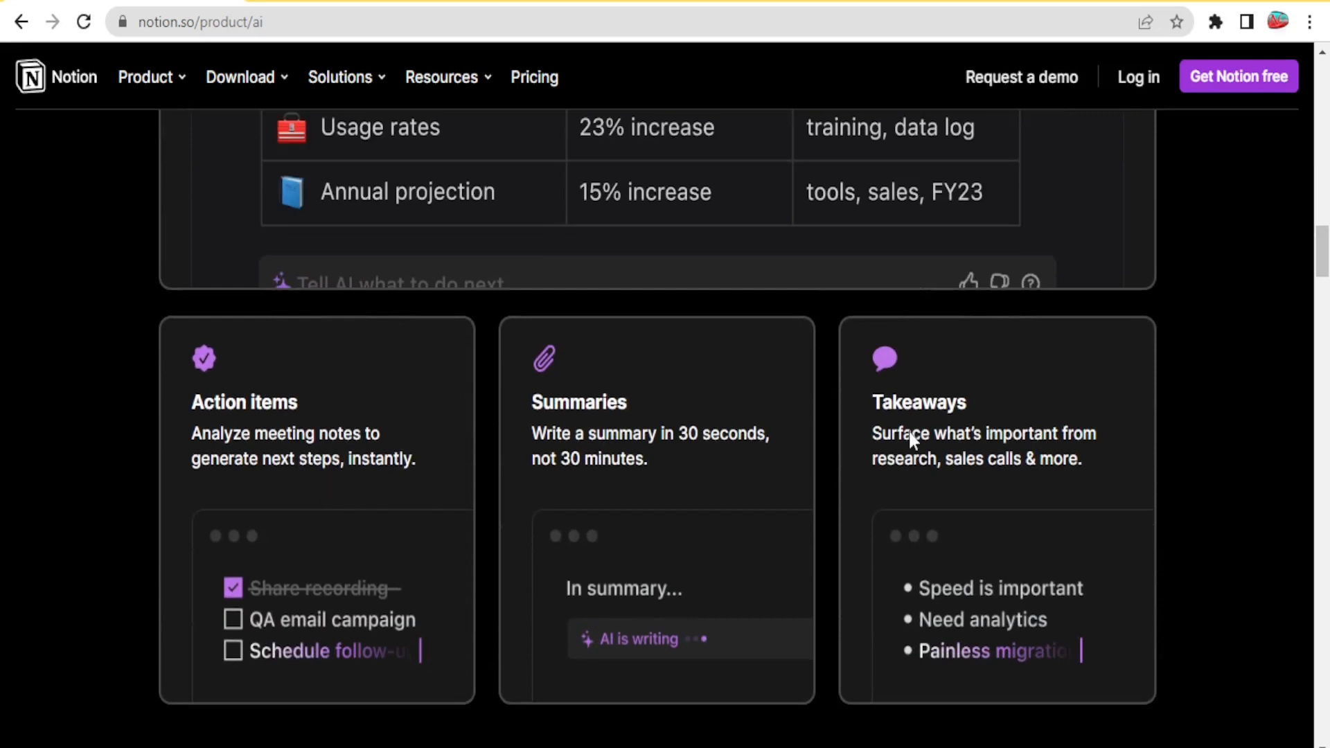
pyautogui.moveTo(1323, 260); pyautogui.dragTo(1323, 268)
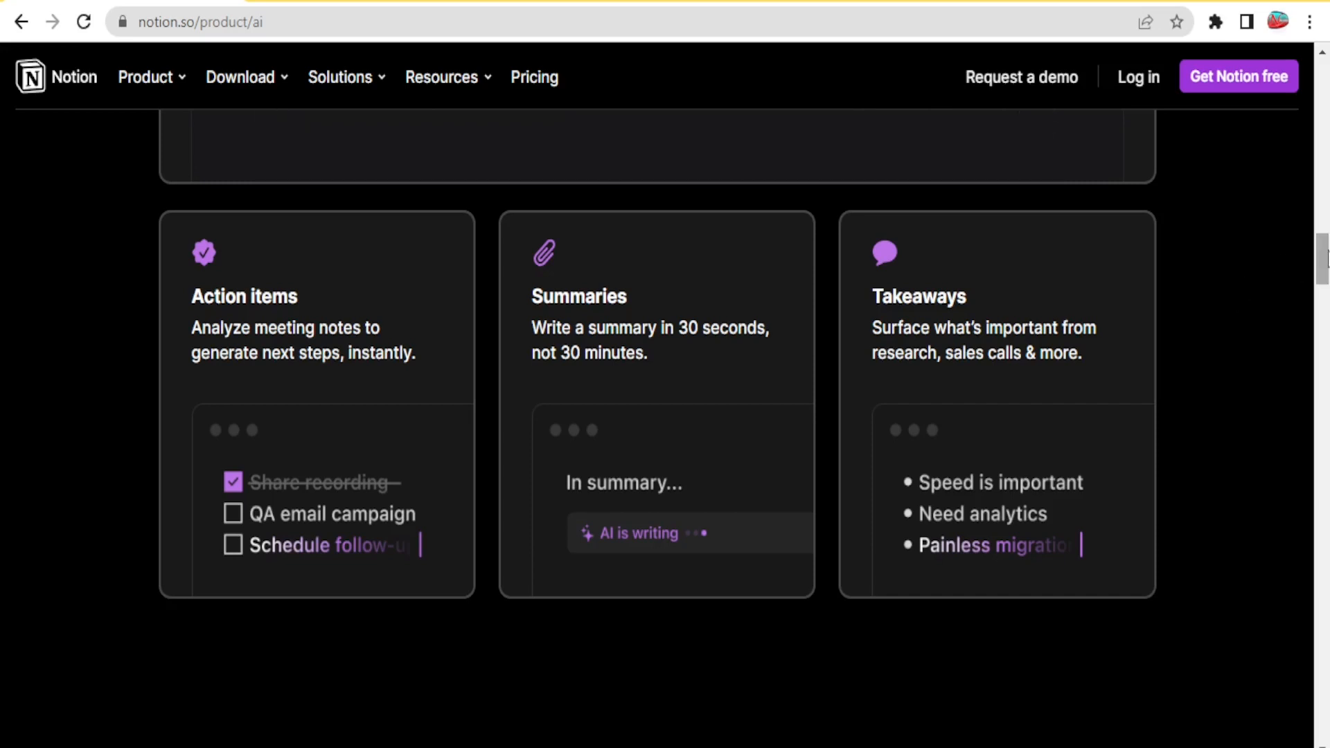
pyautogui.moveTo(1327, 262); pyautogui.dragTo(1323, 308)
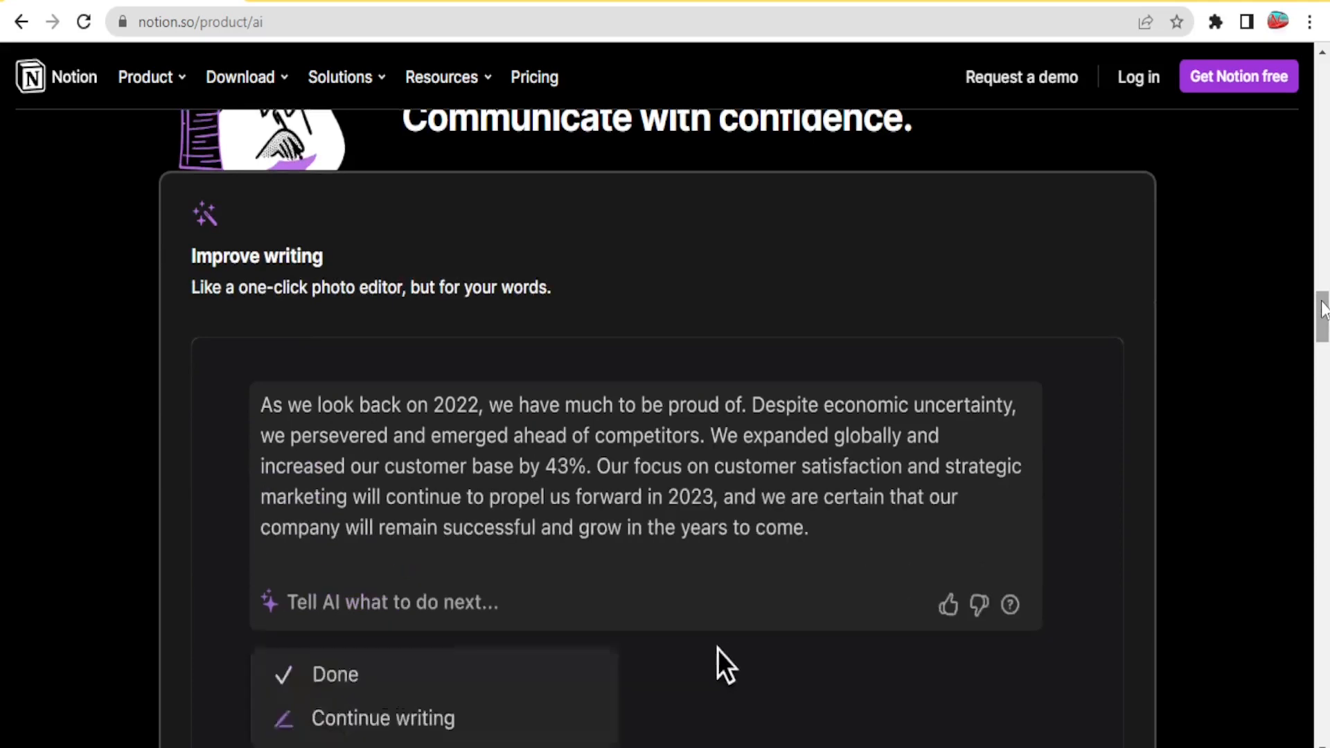
pyautogui.moveTo(1324, 310); pyautogui.dragTo(1324, 370)
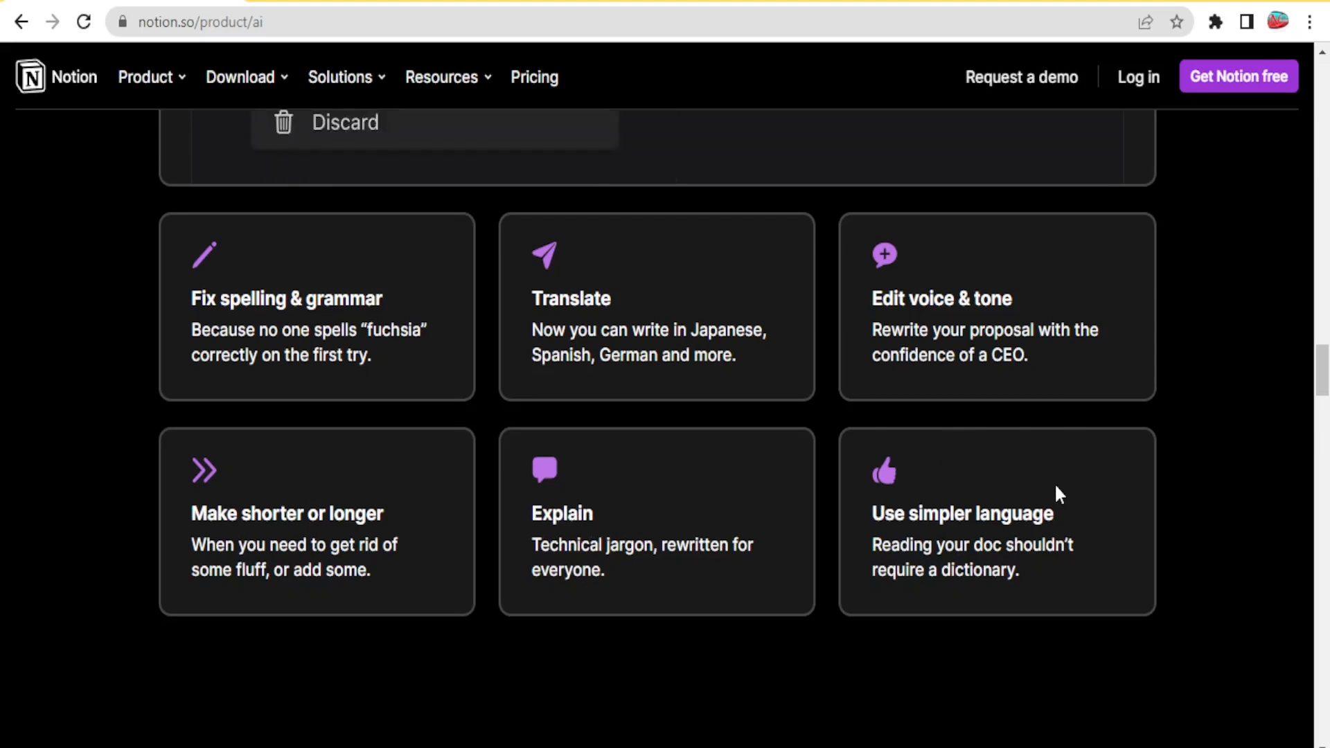
pyautogui.moveTo(1324, 374); pyautogui.dragTo(1323, 572)
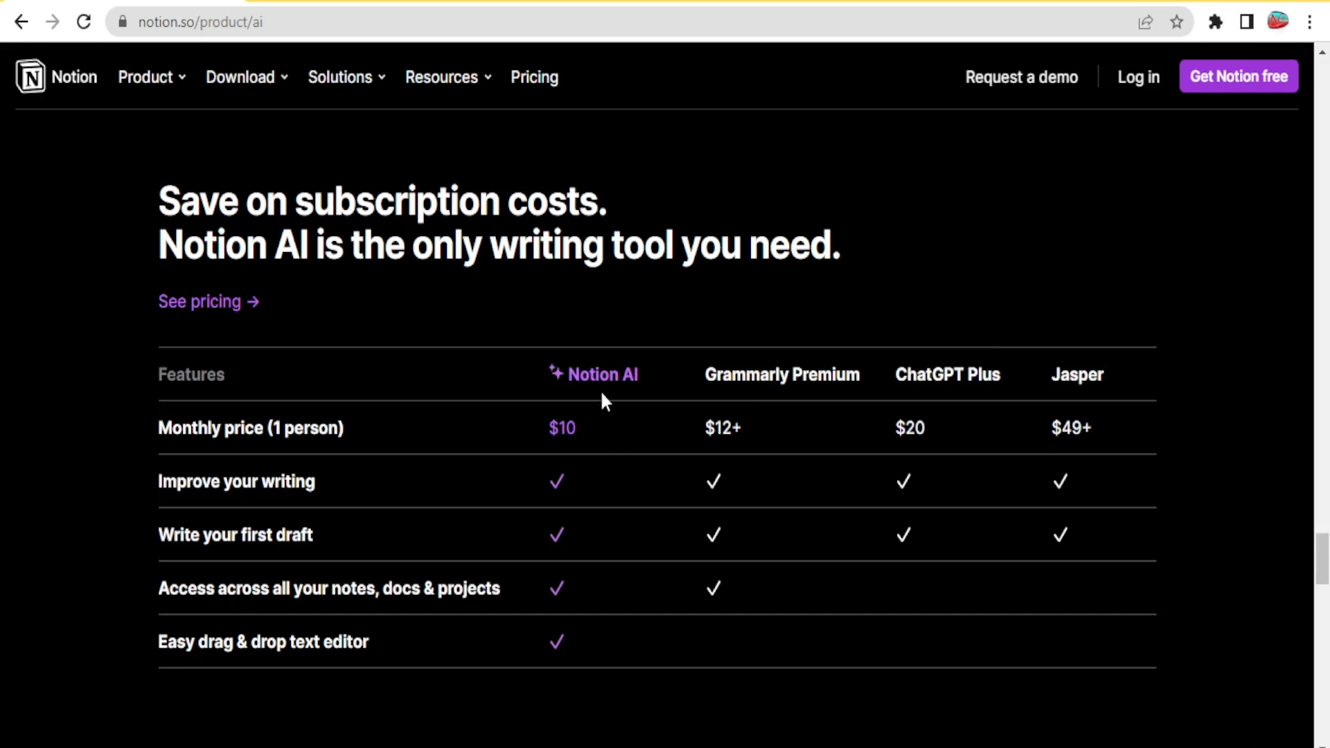
pyautogui.moveTo(1326, 556); pyautogui.dragTo(1291, 152)
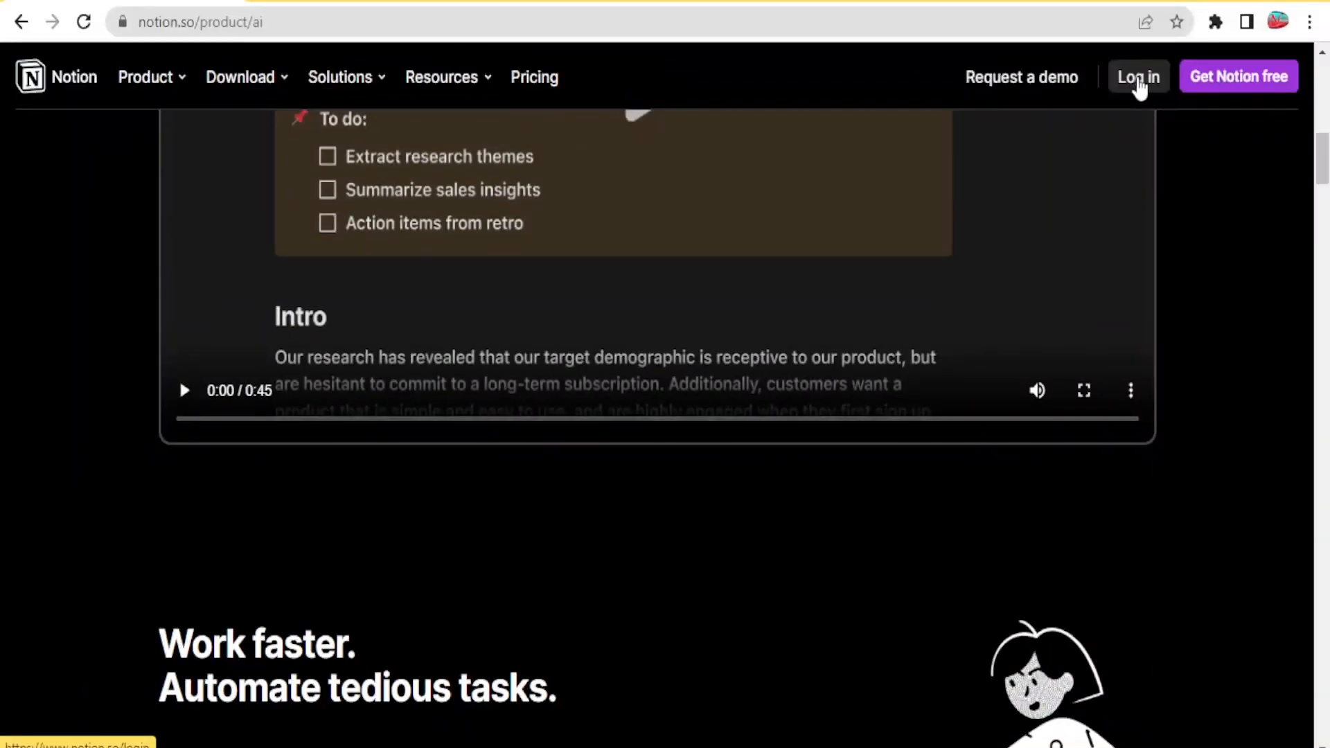
pyautogui.click(1140, 86)
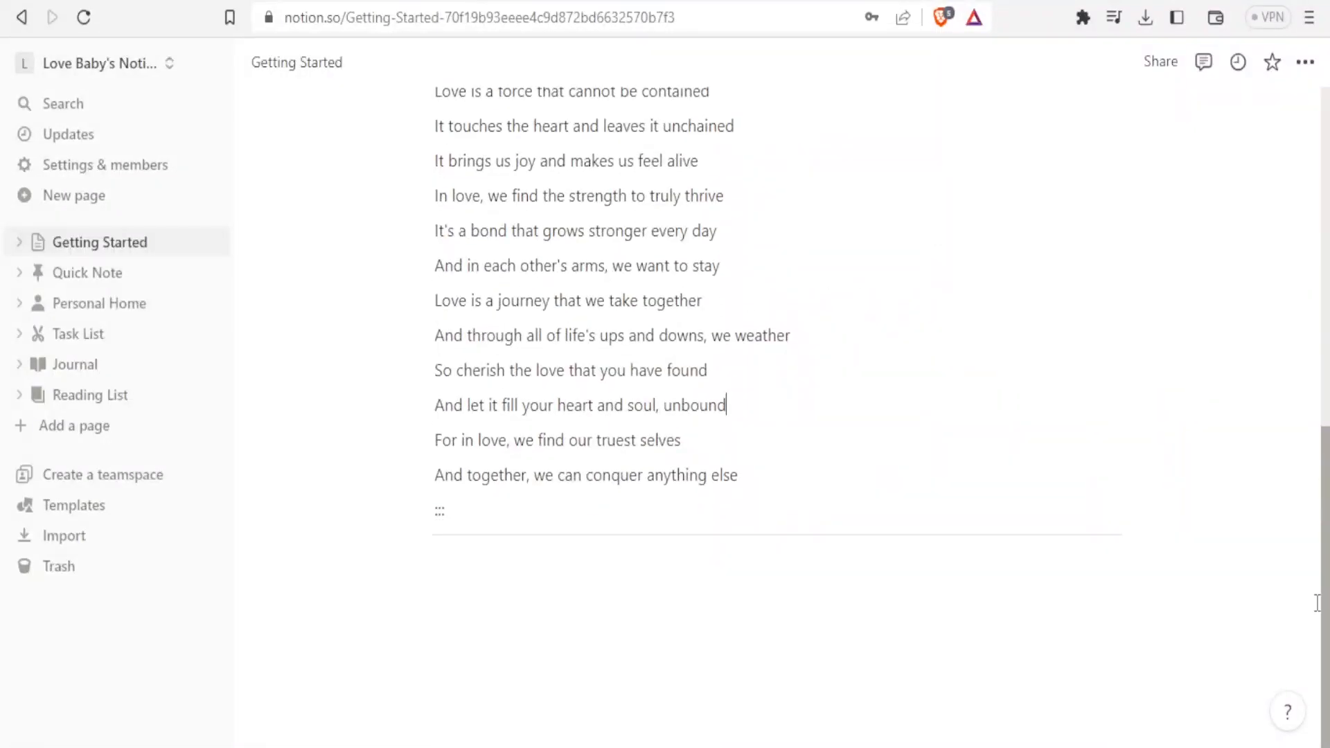
# Start an empty line below the poem's divider and look through the block types available for it.
pyautogui.moveTo(1317, 603); pyautogui.dragTo(1318, 575)
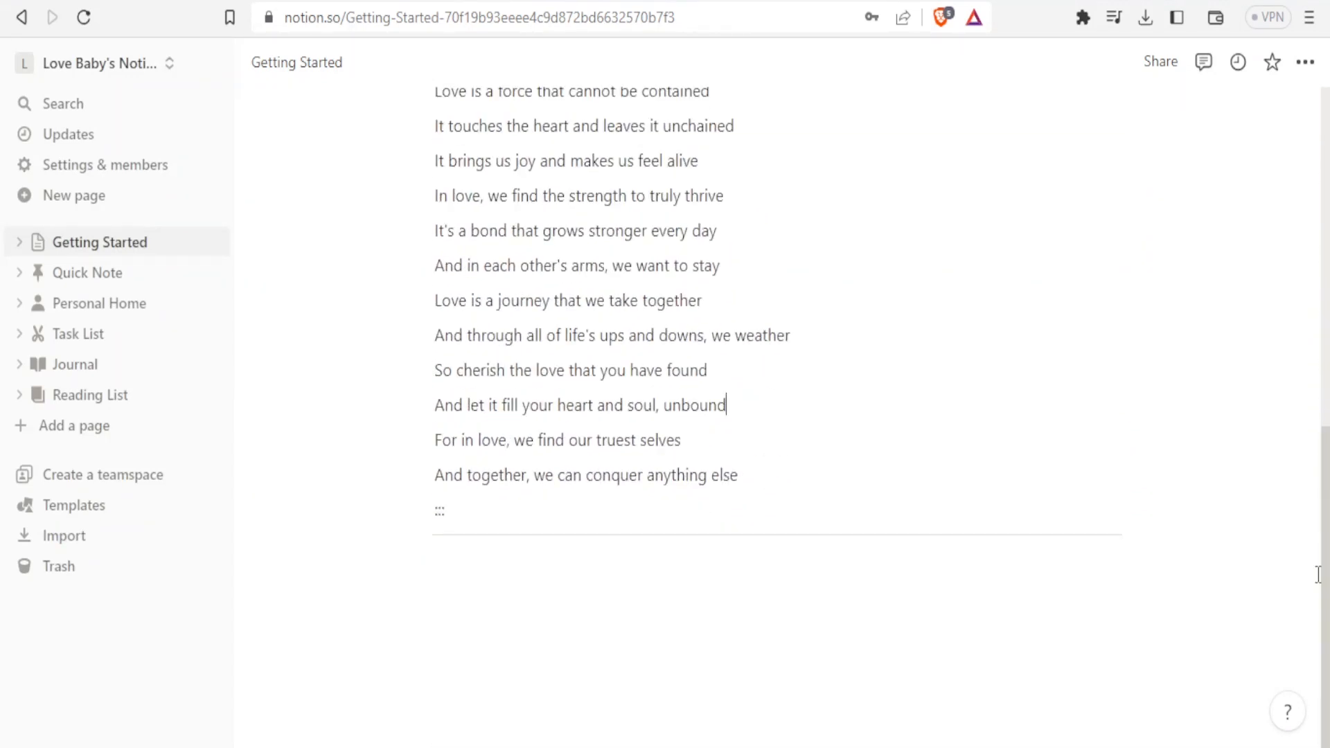
pyautogui.click(517, 594)
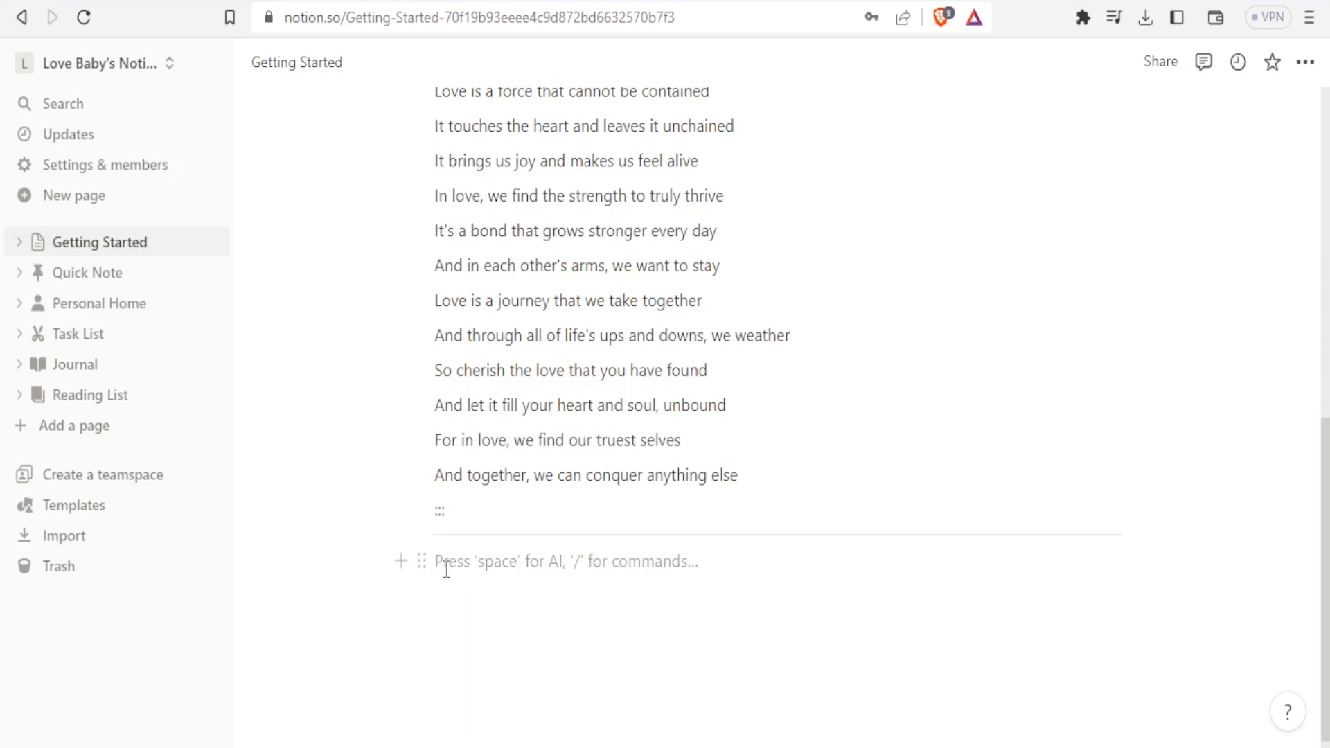
pyautogui.write('/')
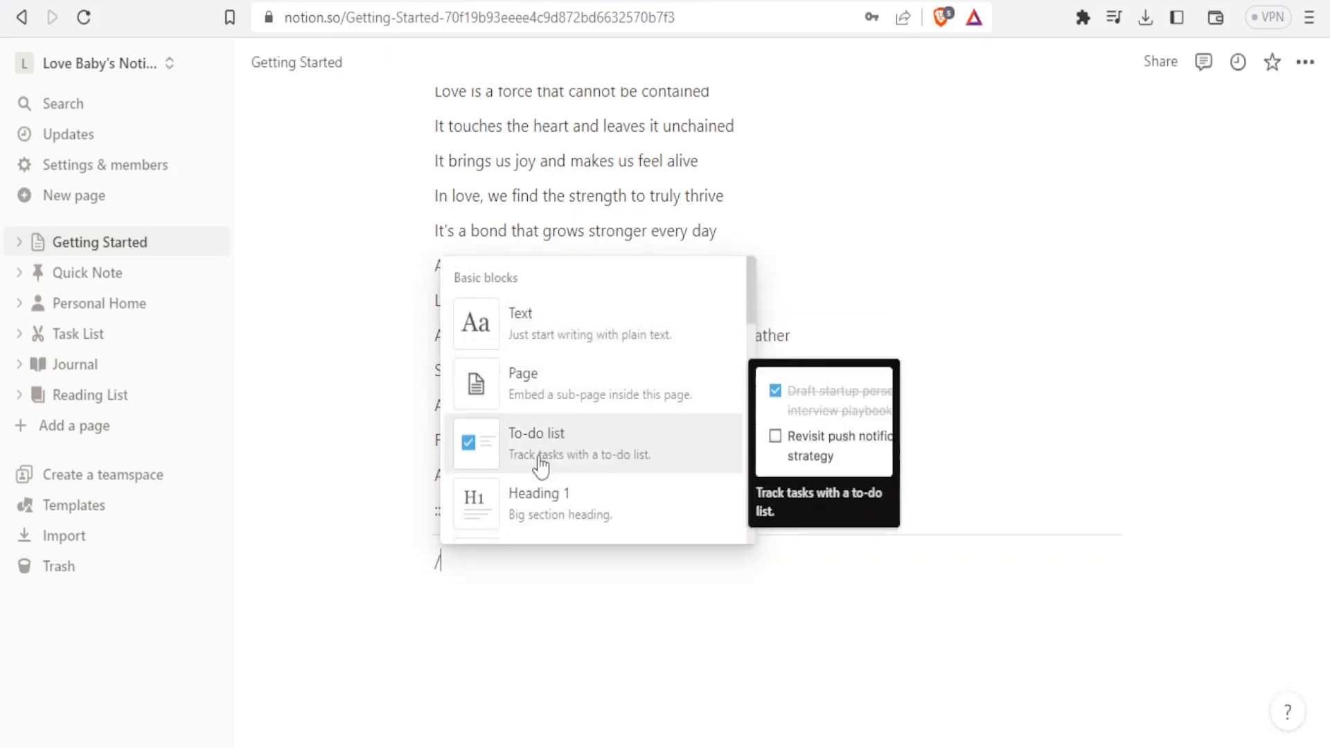
pyautogui.moveTo(751, 312); pyautogui.dragTo(695, 395)
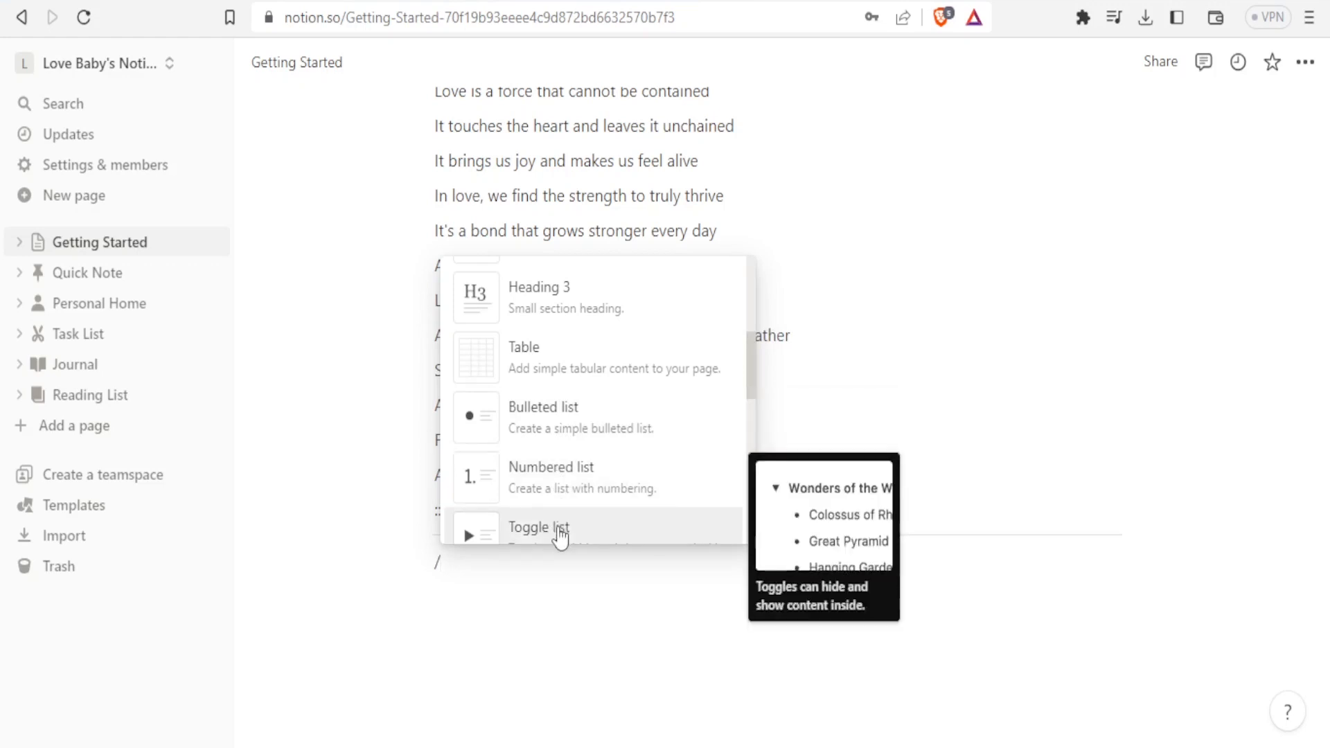
pyautogui.moveTo(752, 368); pyautogui.dragTo(753, 446)
pyautogui.click(474, 569)
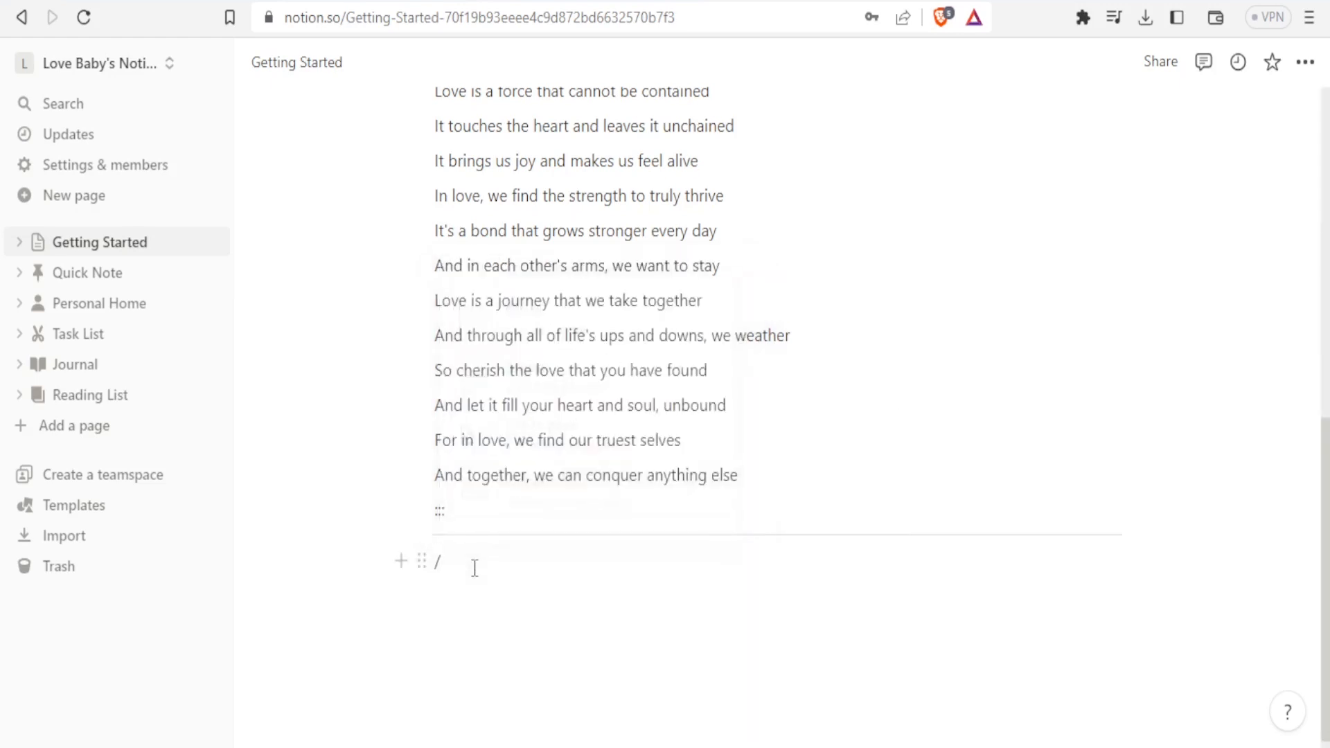
pyautogui.press('BackSpace')
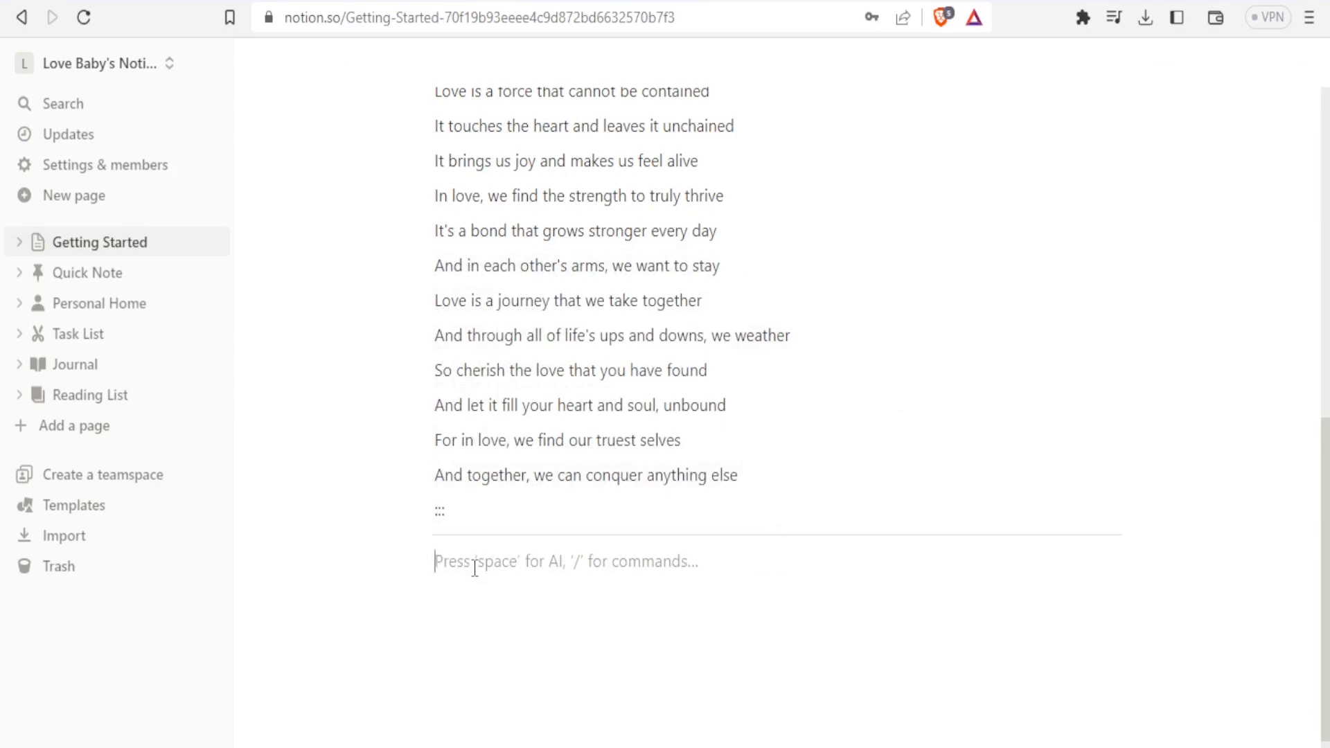
# Write "write the advantages of using Adobe Premiere Pro" on the empty line and copy that text.
pyautogui.write('write the advantages of using Adobe Premiere Pro')
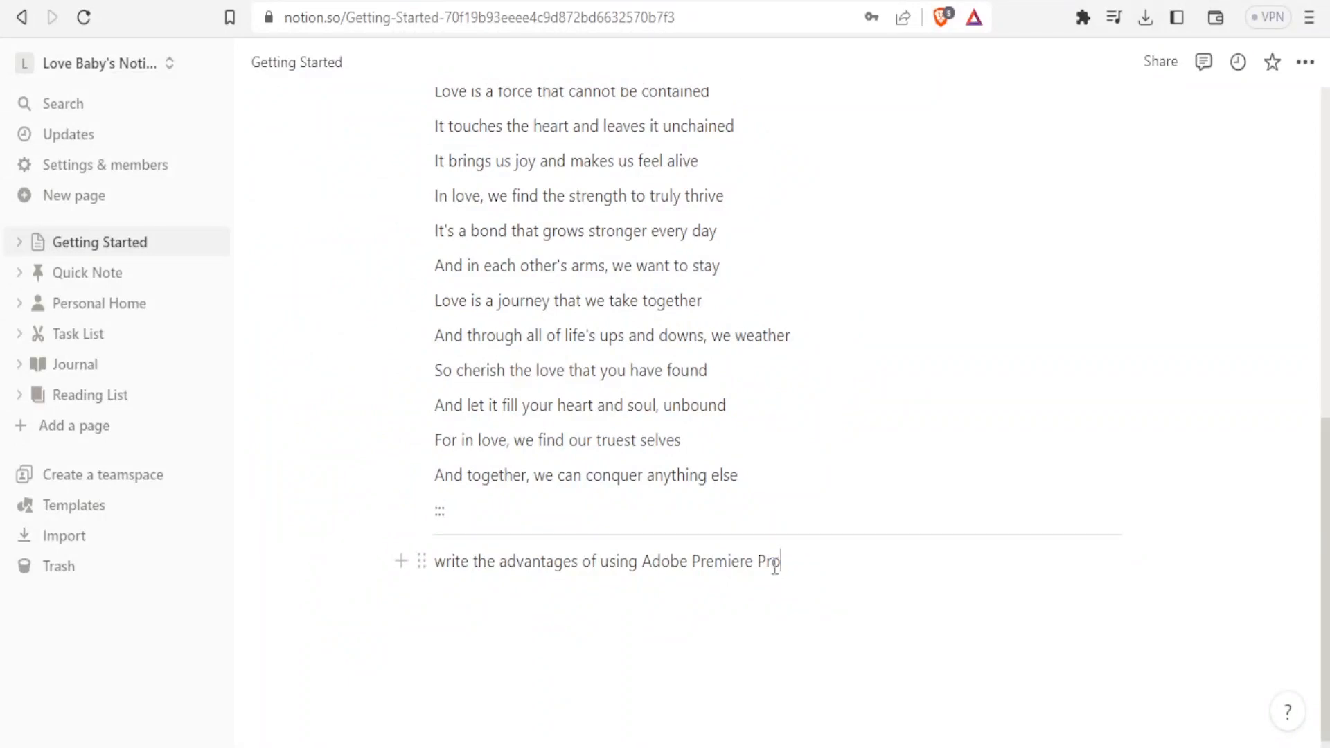
pyautogui.moveTo(781, 563); pyautogui.dragTo(409, 582)
pyautogui.hotkey('ctrl', 'c')
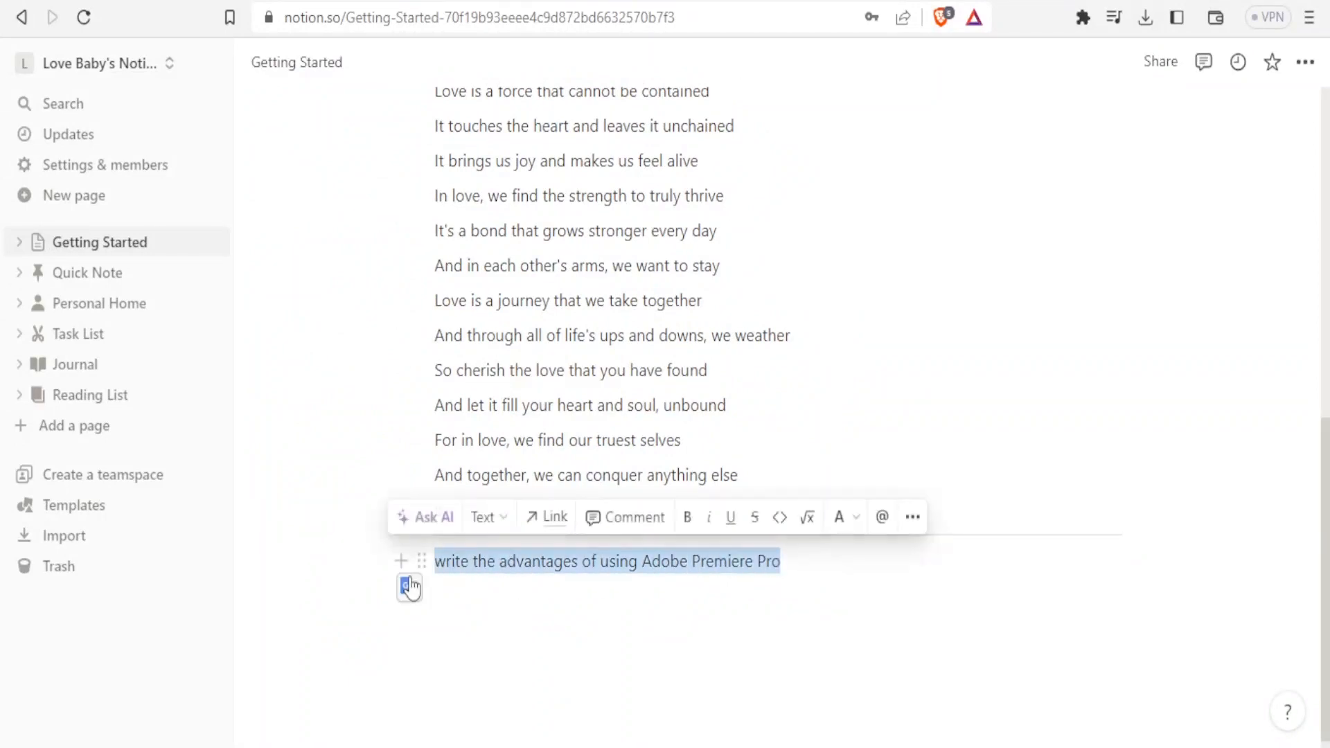
pyautogui.click(790, 575)
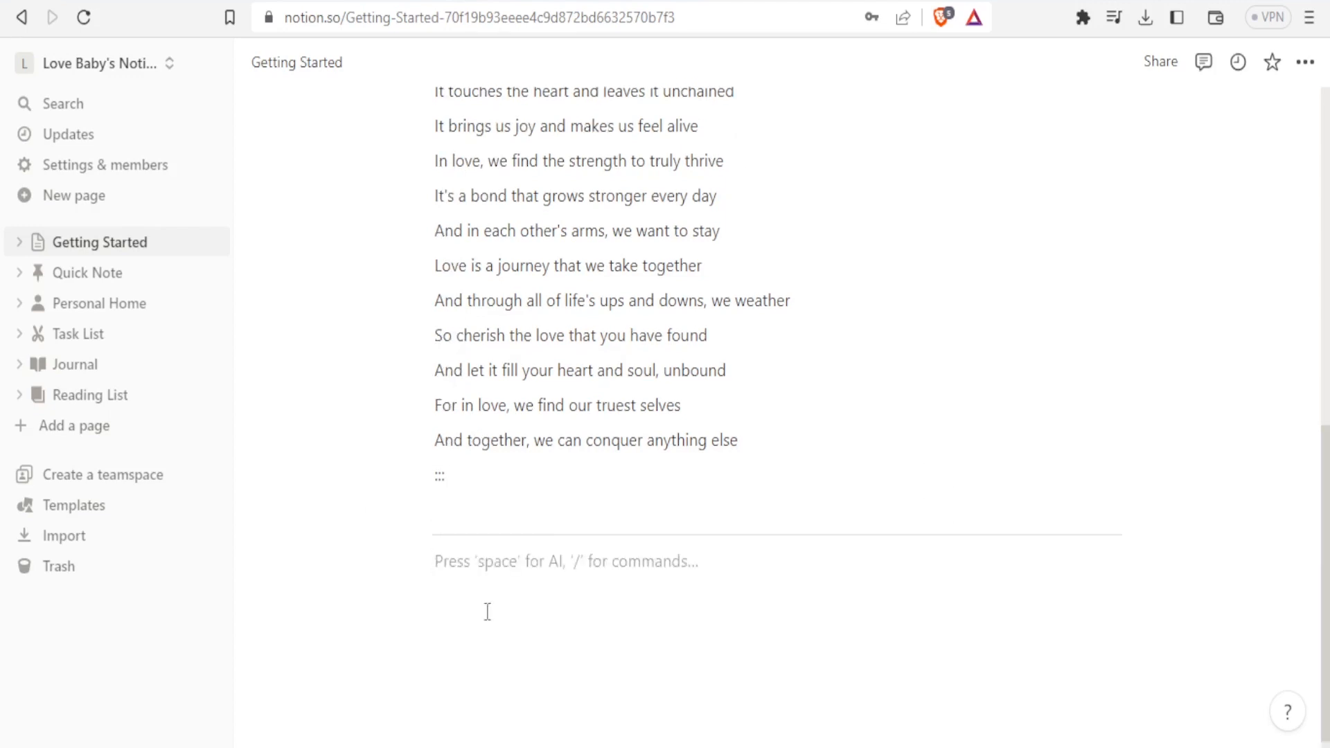
# Insert a bulleted list block on the empty line below the divider.
pyautogui.write('/')
pyautogui.moveTo(753, 318); pyautogui.dragTo(760, 414)
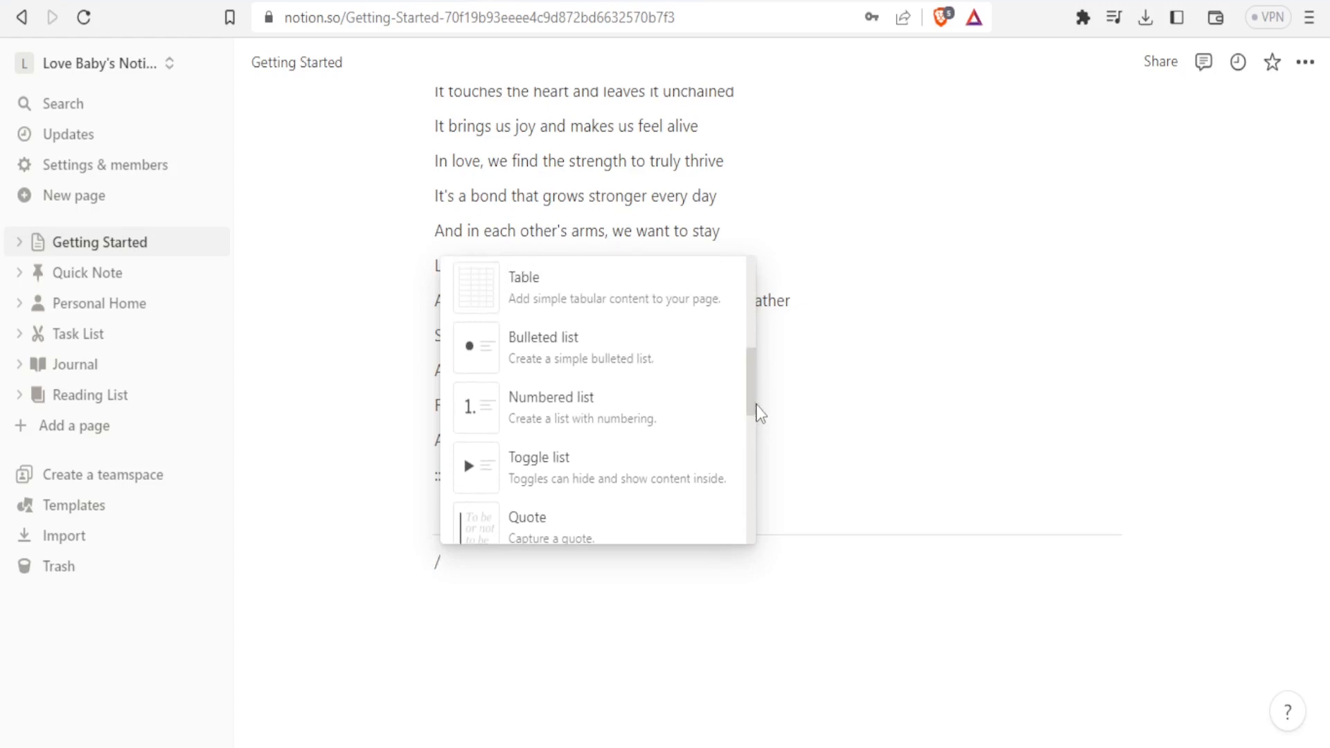
pyautogui.click(569, 369)
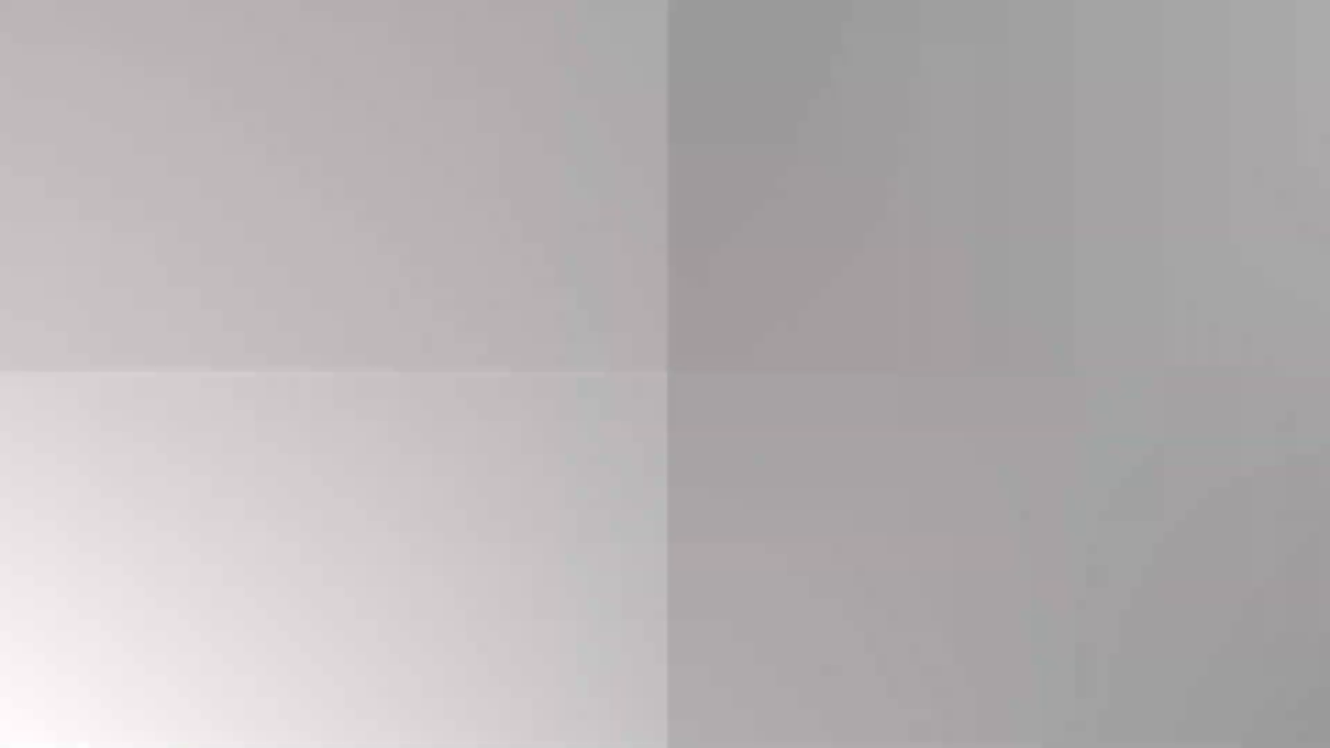
# Have the AI generate text from the copied prompt "write the advantages of using Adobe Premiere Pro".
pyautogui.press('space')
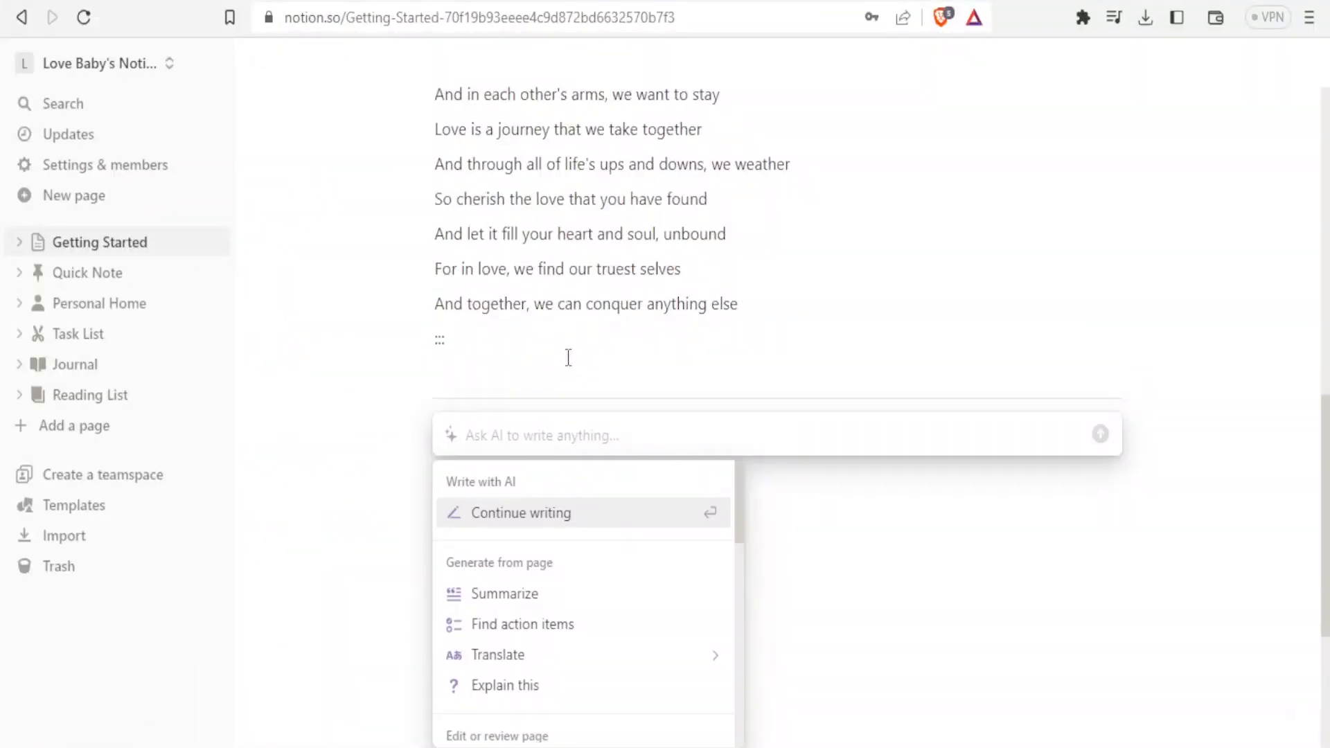
pyautogui.hotkey('ctrl', 'v')
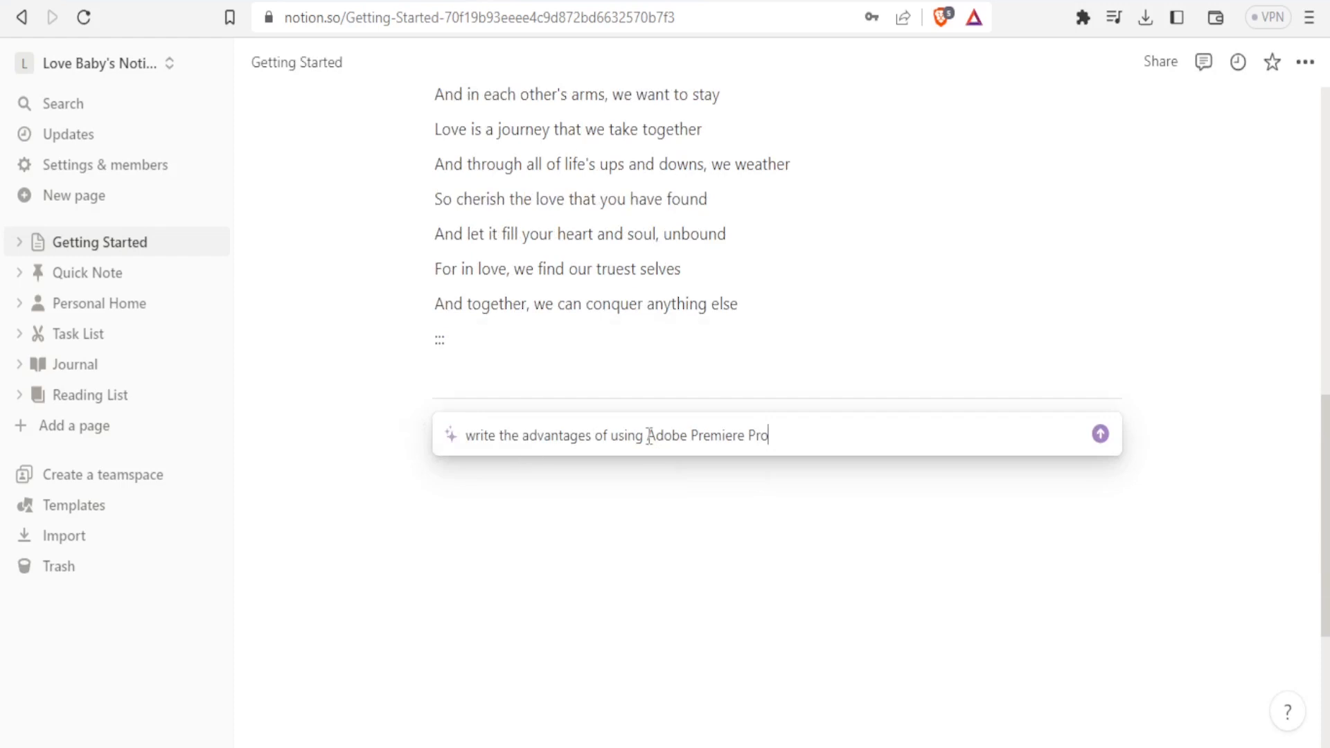
pyautogui.click(1101, 435)
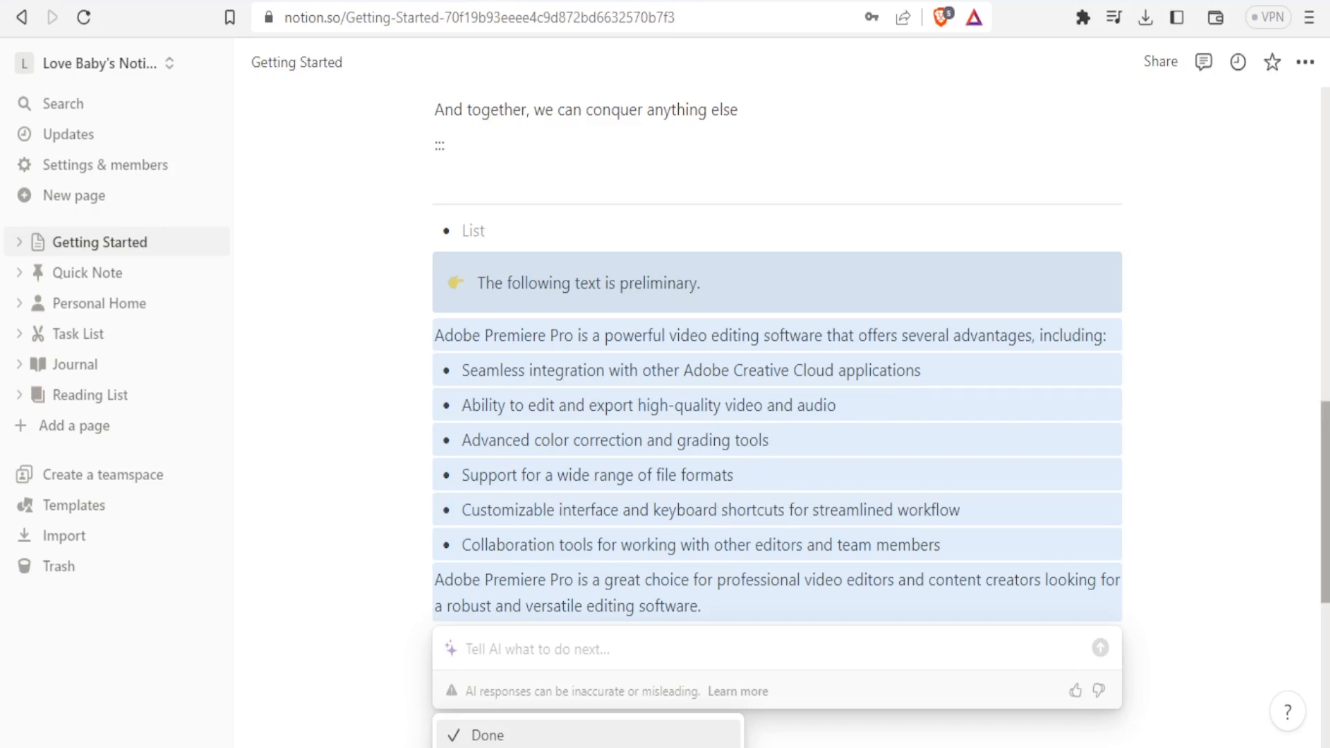
# Extend the AI text about Adobe Premiere Pro with Continue writing and accept the result.
pyautogui.moveTo(1324, 435); pyautogui.dragTo(1324, 533)
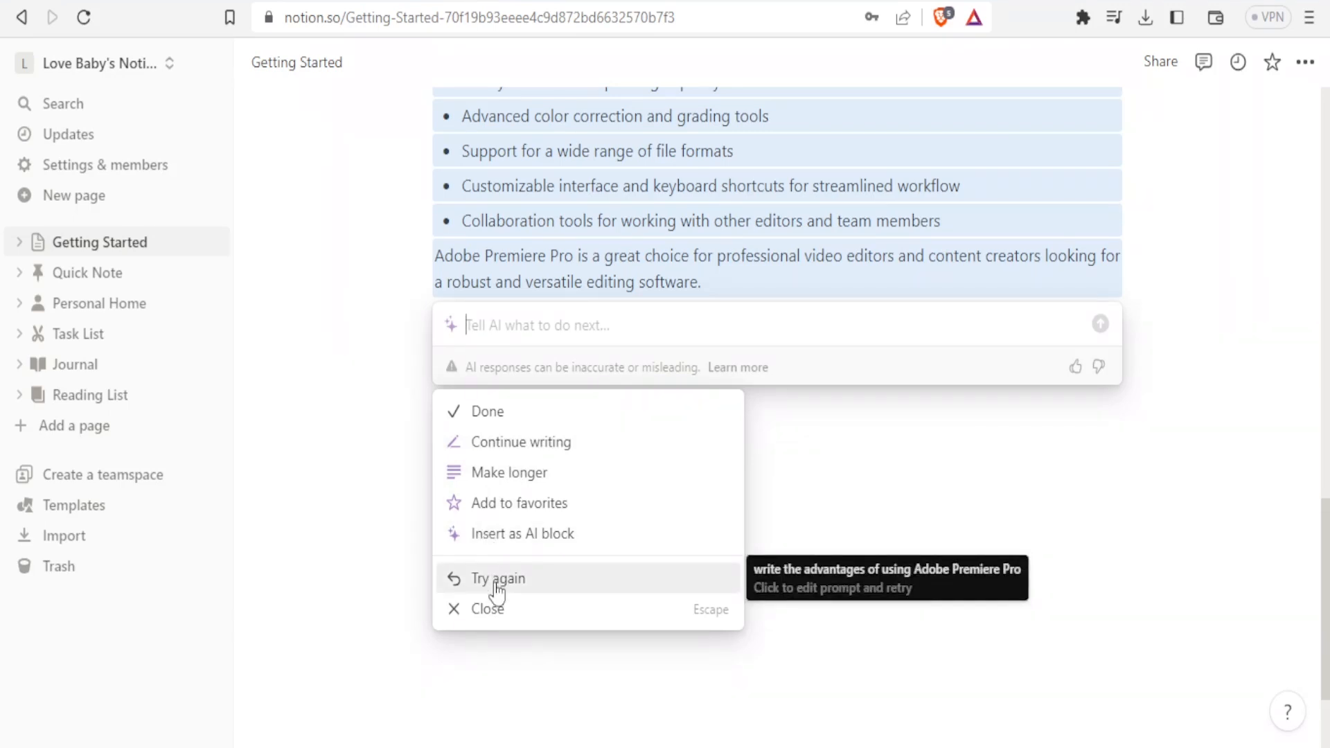
pyautogui.click(502, 442)
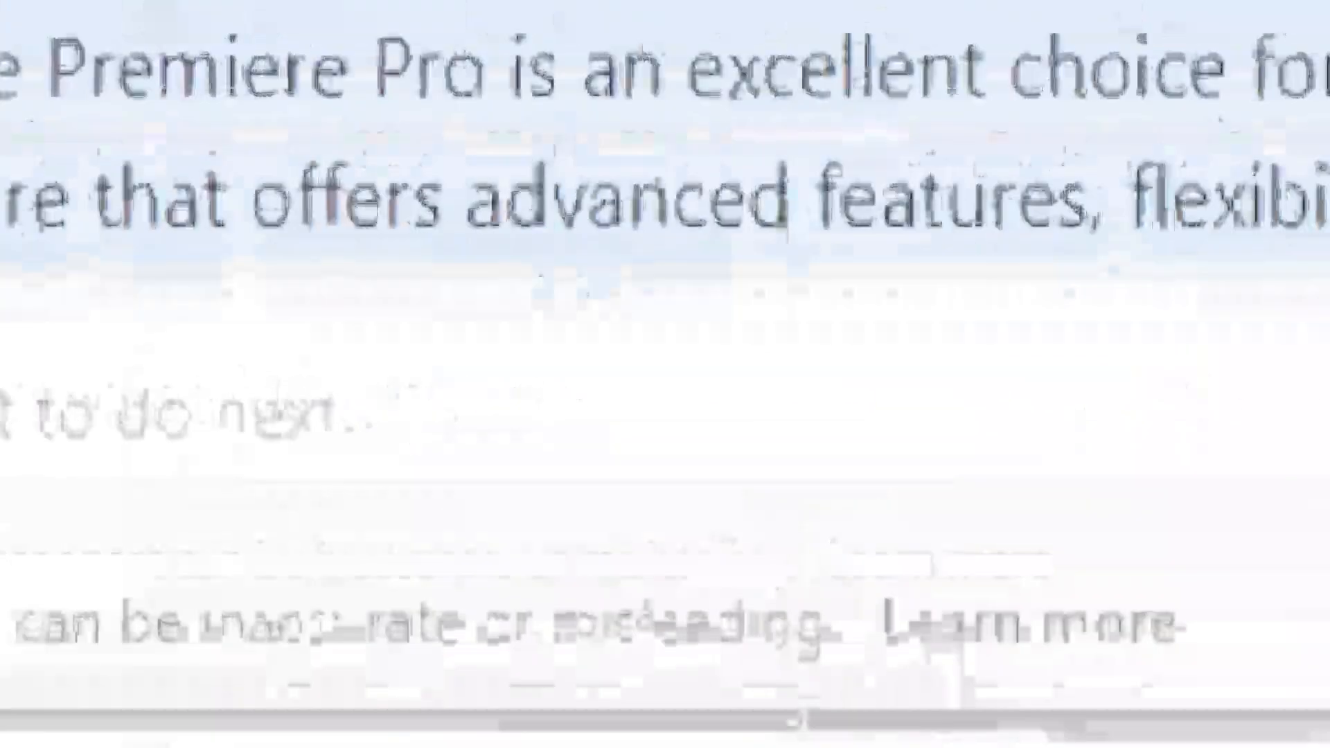
pyautogui.press('Return')
# Look at the AI editing options for the added paragraphs about Adobe Premiere Pro without applying any.
pyautogui.moveTo(973, 543); pyautogui.dragTo(437, 240)
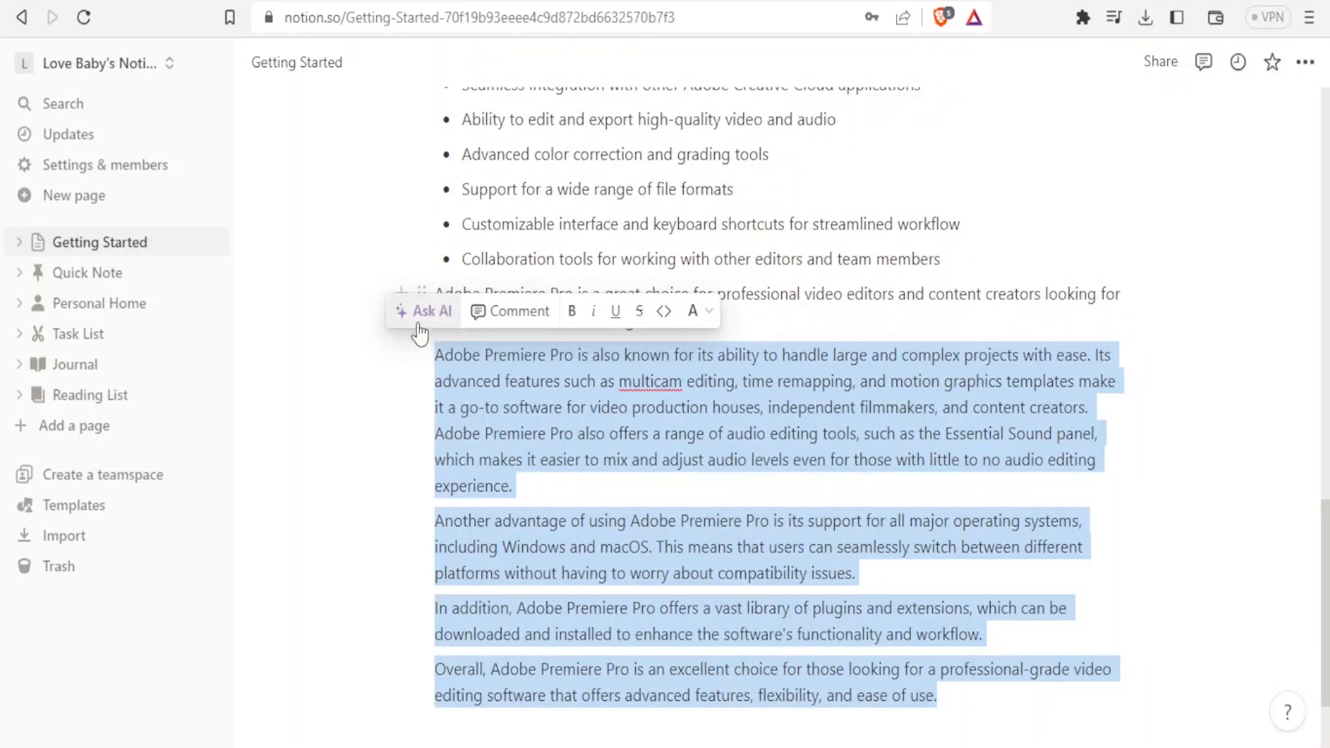
pyautogui.click(417, 316)
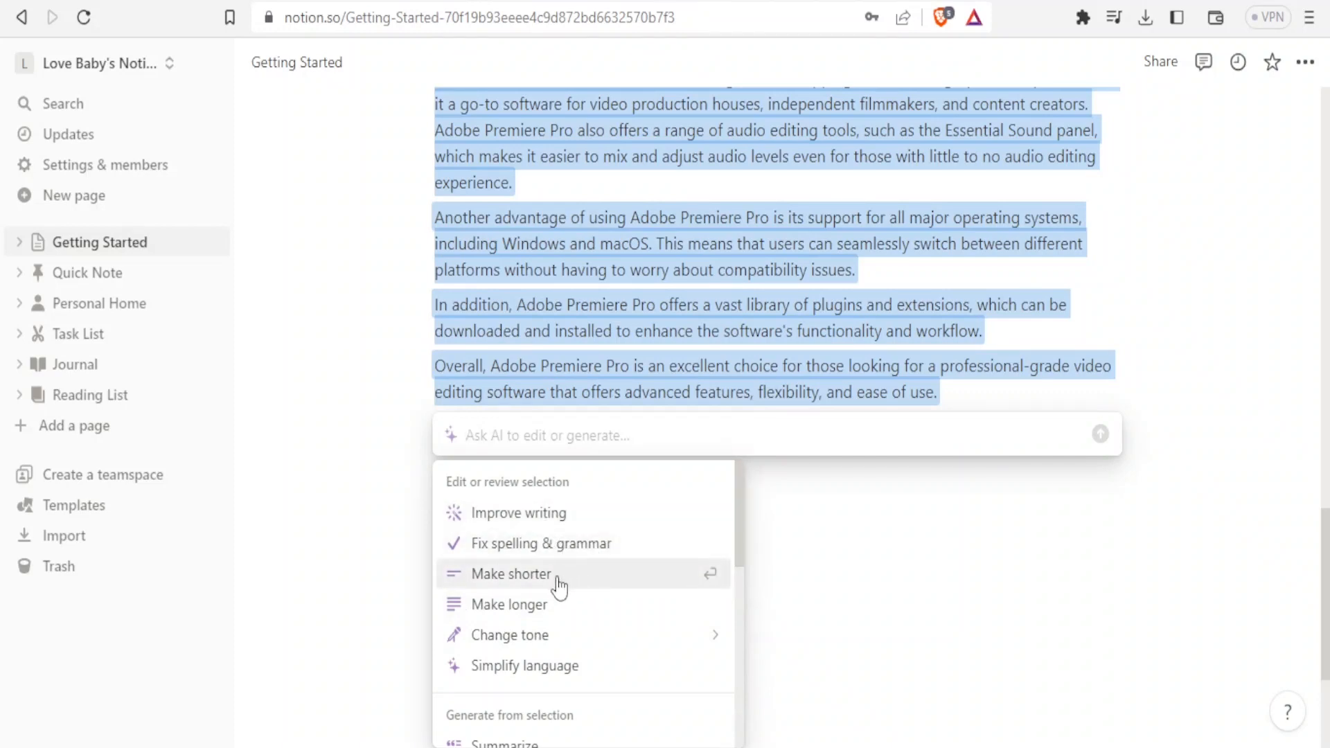
pyautogui.moveTo(567, 642)
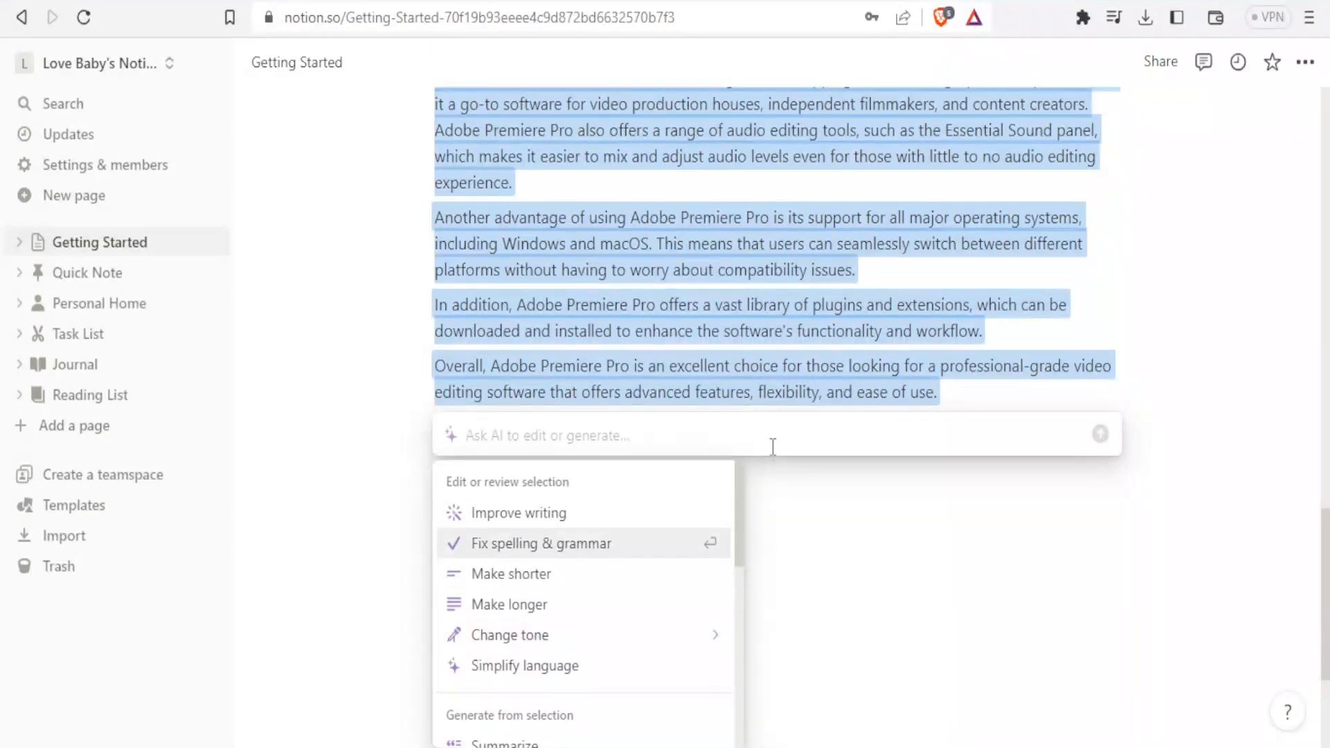
pyautogui.click(841, 553)
# Add a text block below the last paragraph and have the AI generate content from "Write a love poem".
pyautogui.click(492, 583)
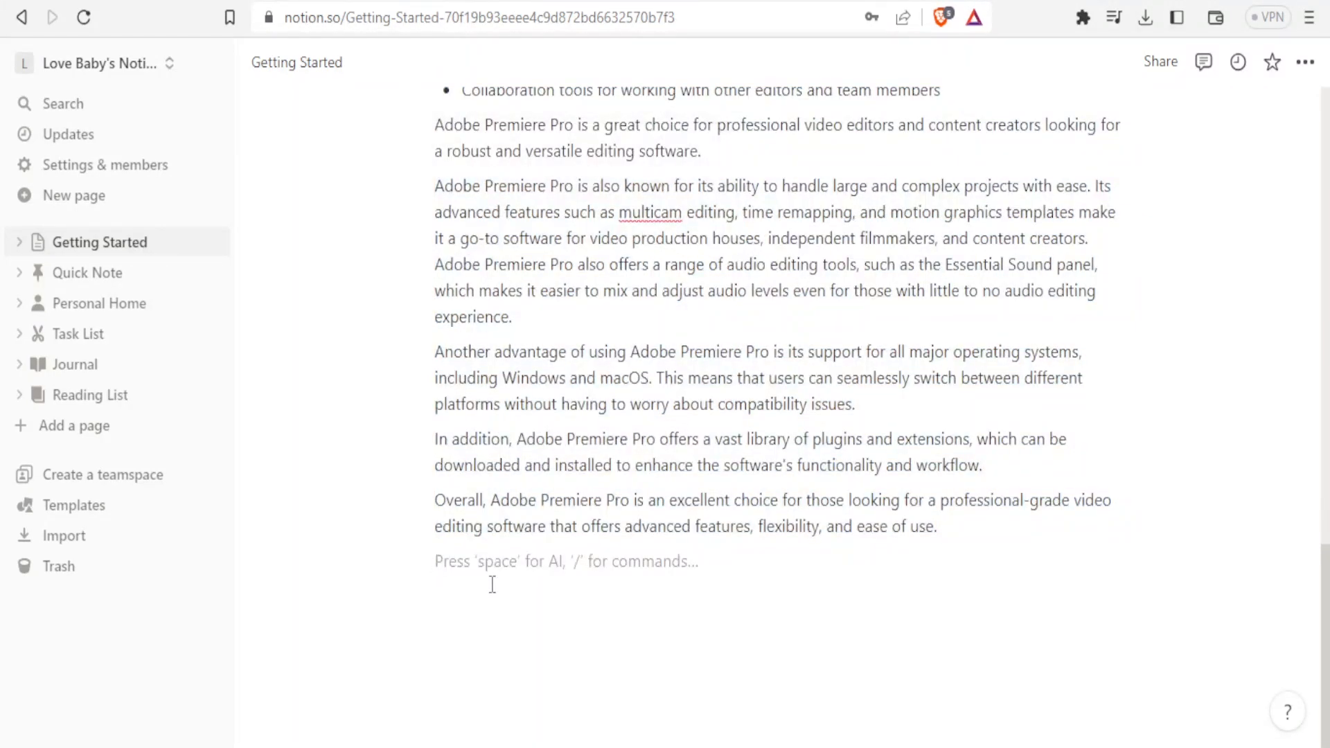
pyautogui.write('/')
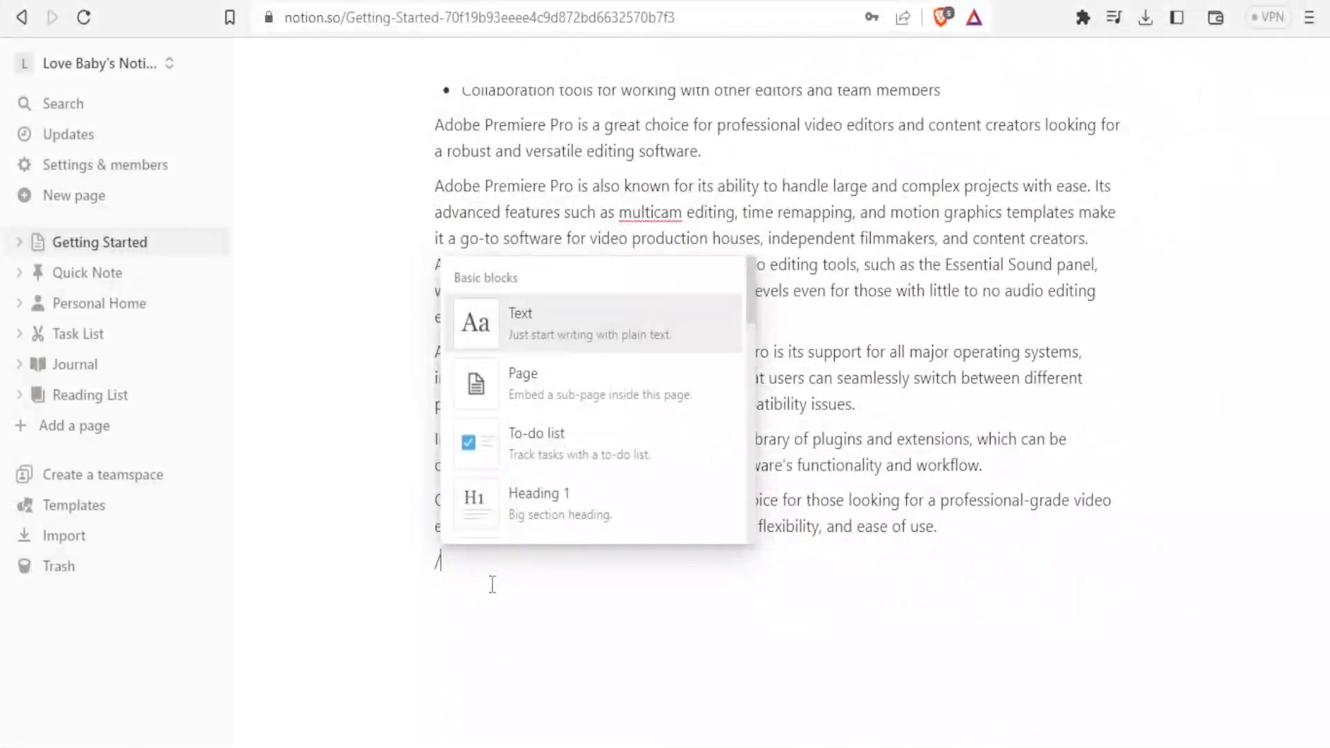
pyautogui.click(563, 332)
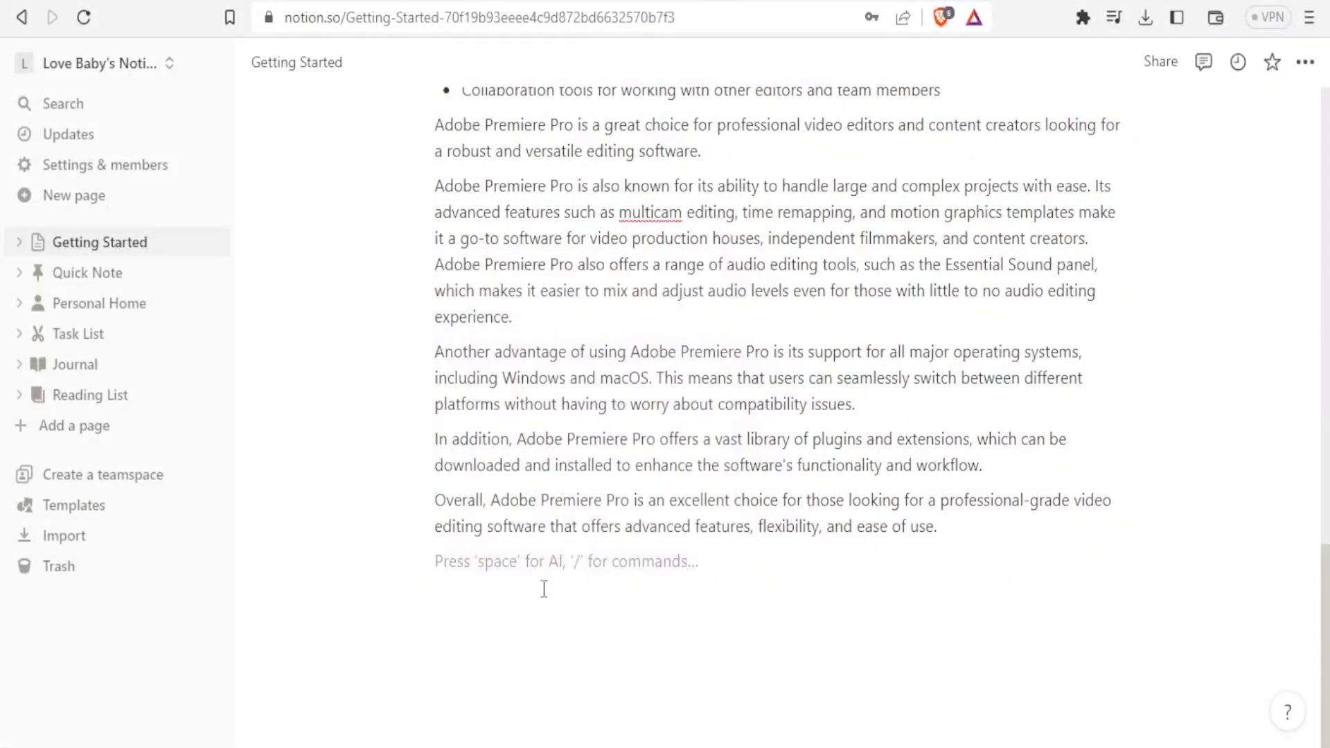
pyautogui.press('space')
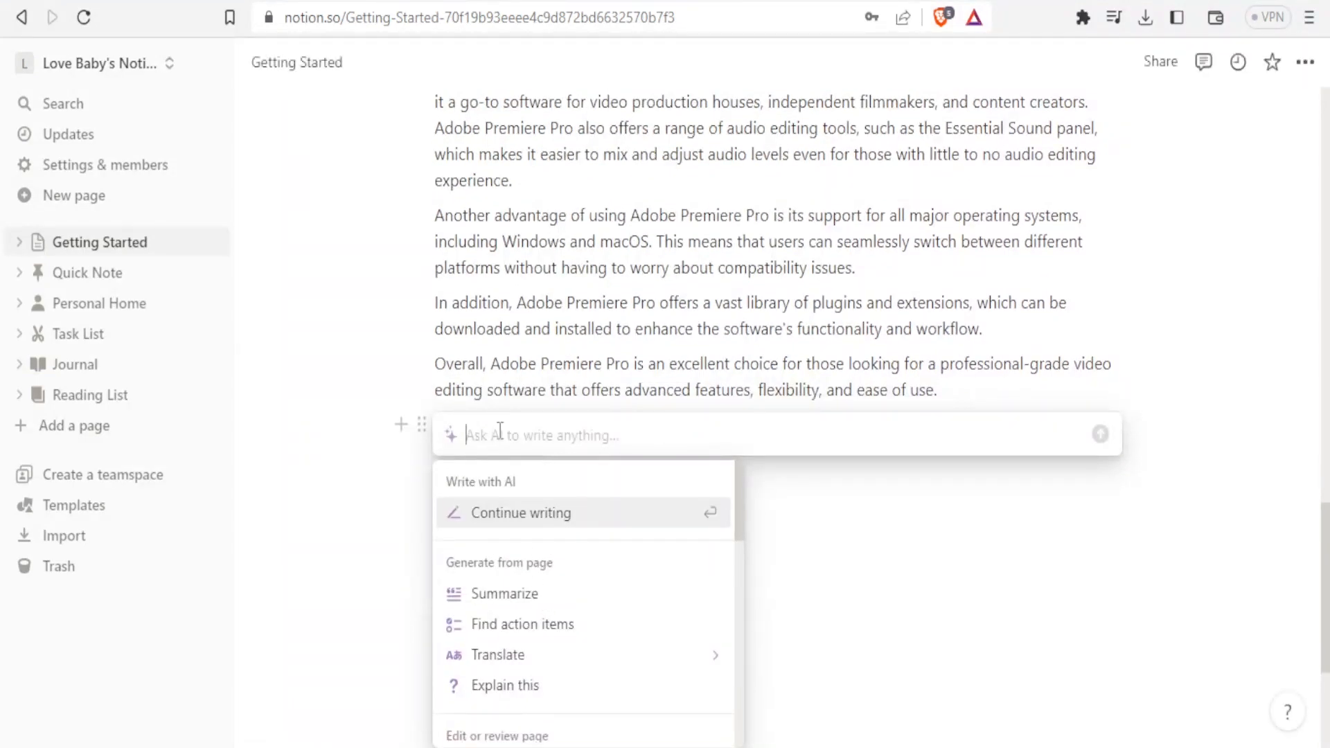
pyautogui.write('Write a love poem')
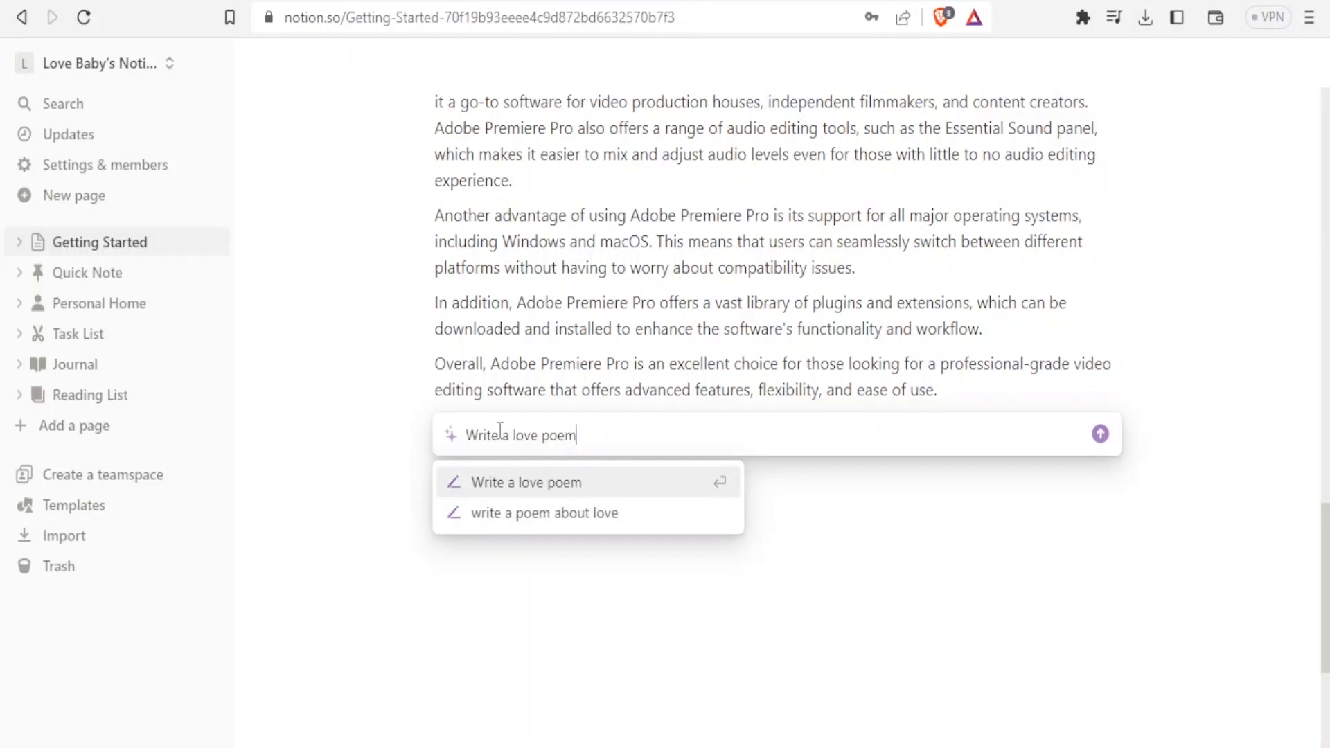
pyautogui.click(1100, 434)
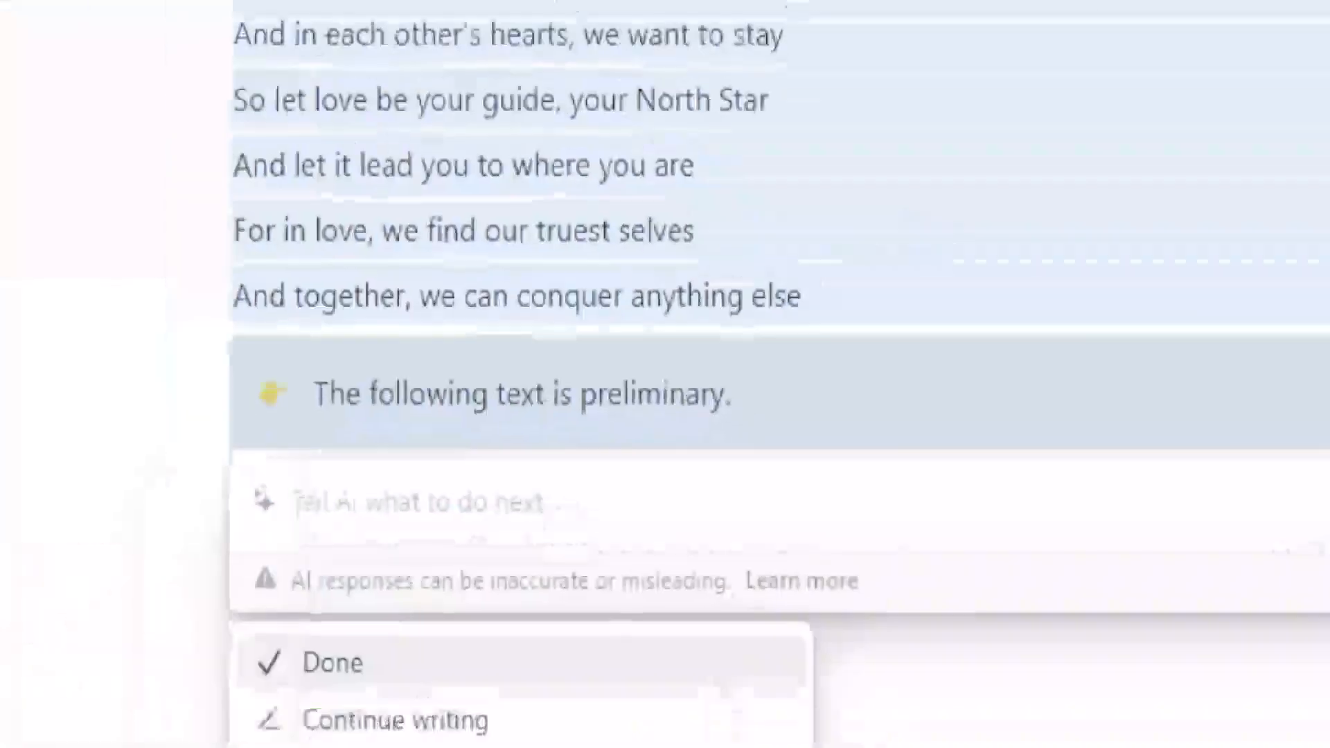
# Select the whole generated love poem with its preliminary-text callout and have the AI make it shorter.
pyautogui.scroll(5, 776, 416)
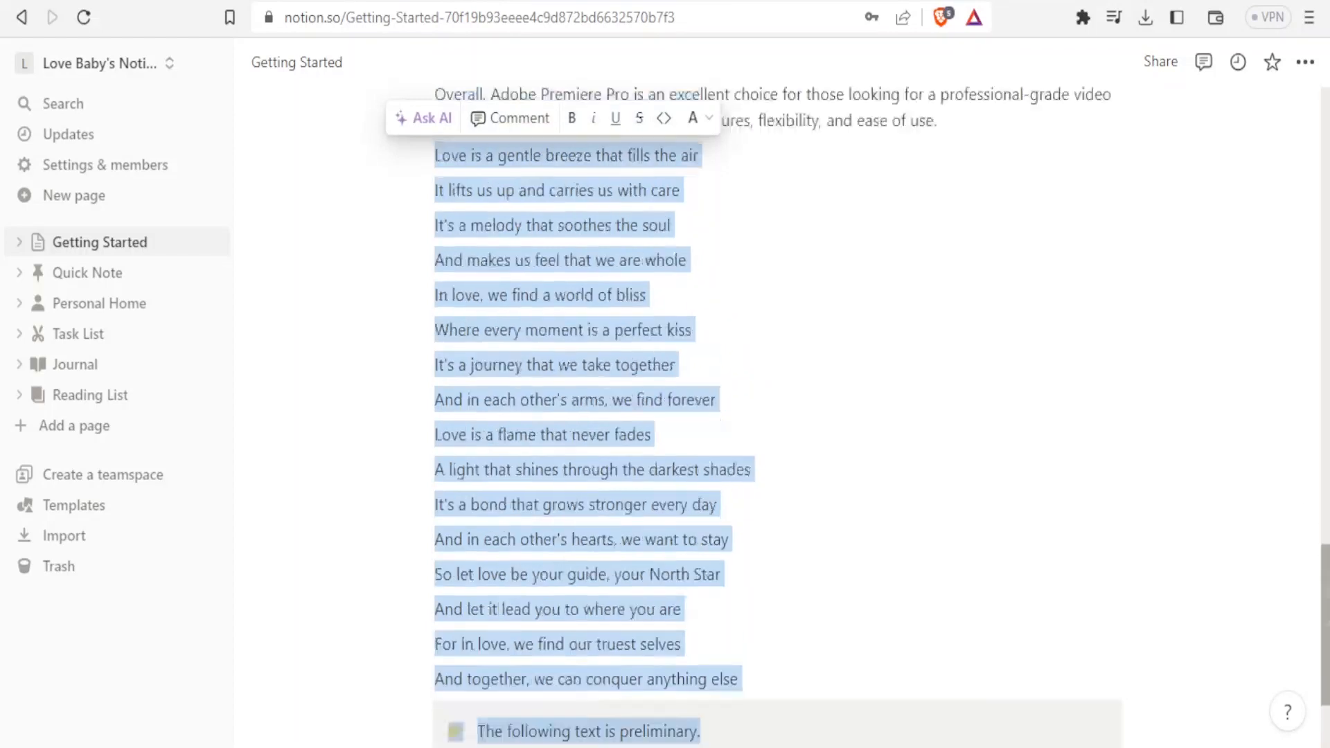
pyautogui.scroll(4, 1231, 616)
pyautogui.scroll(-5, 1230, 616)
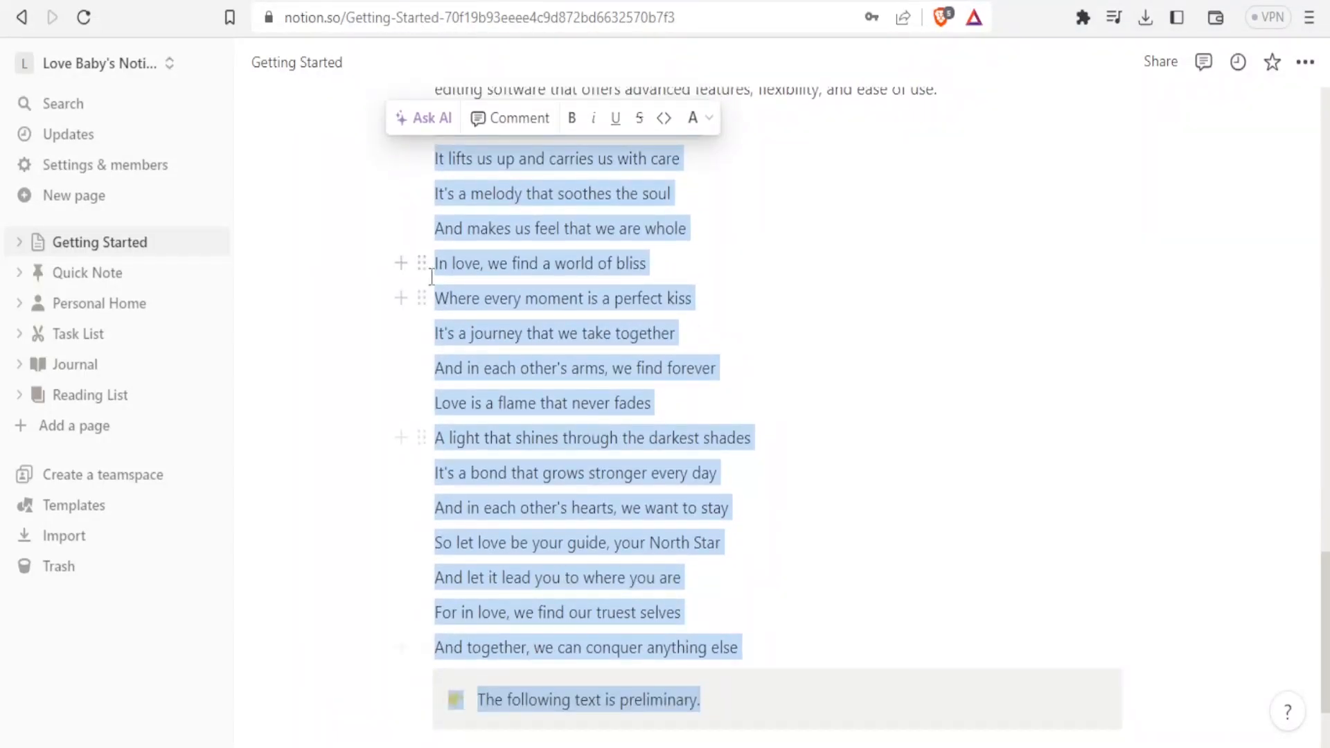
pyautogui.click(431, 119)
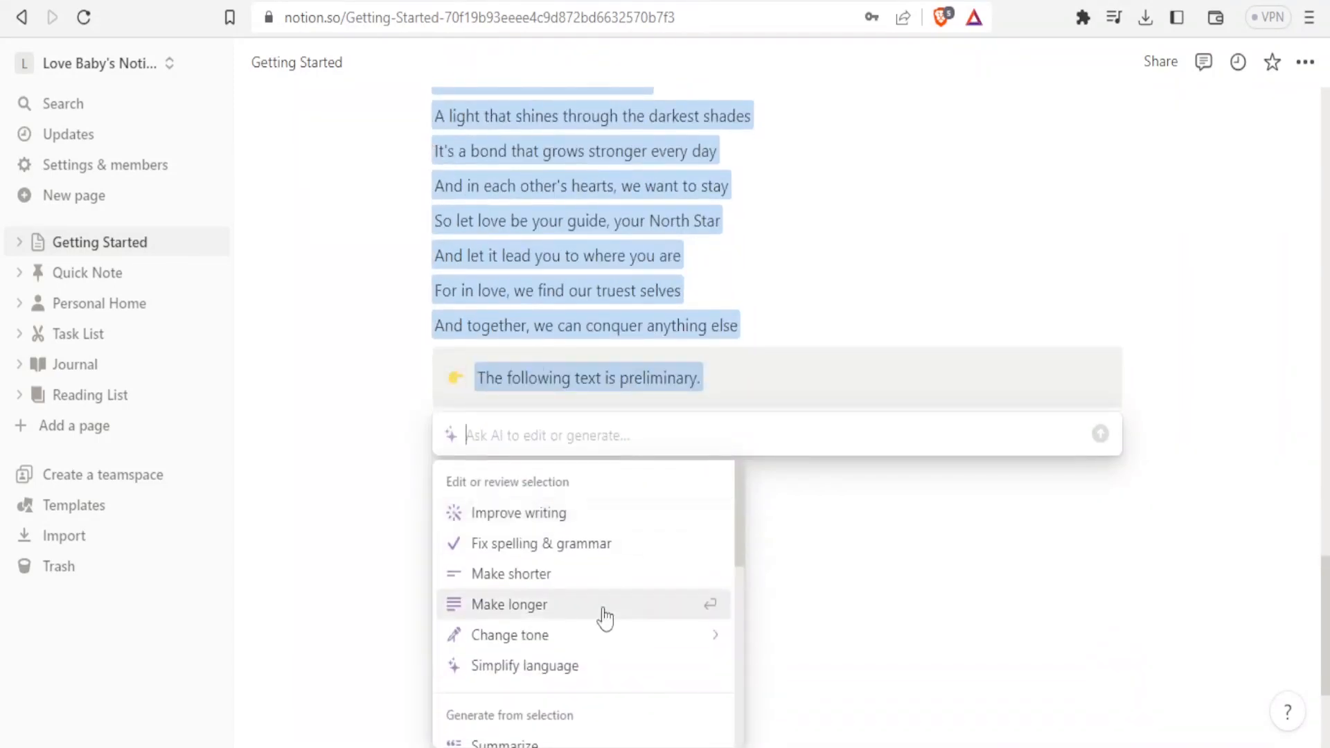
pyautogui.click(539, 585)
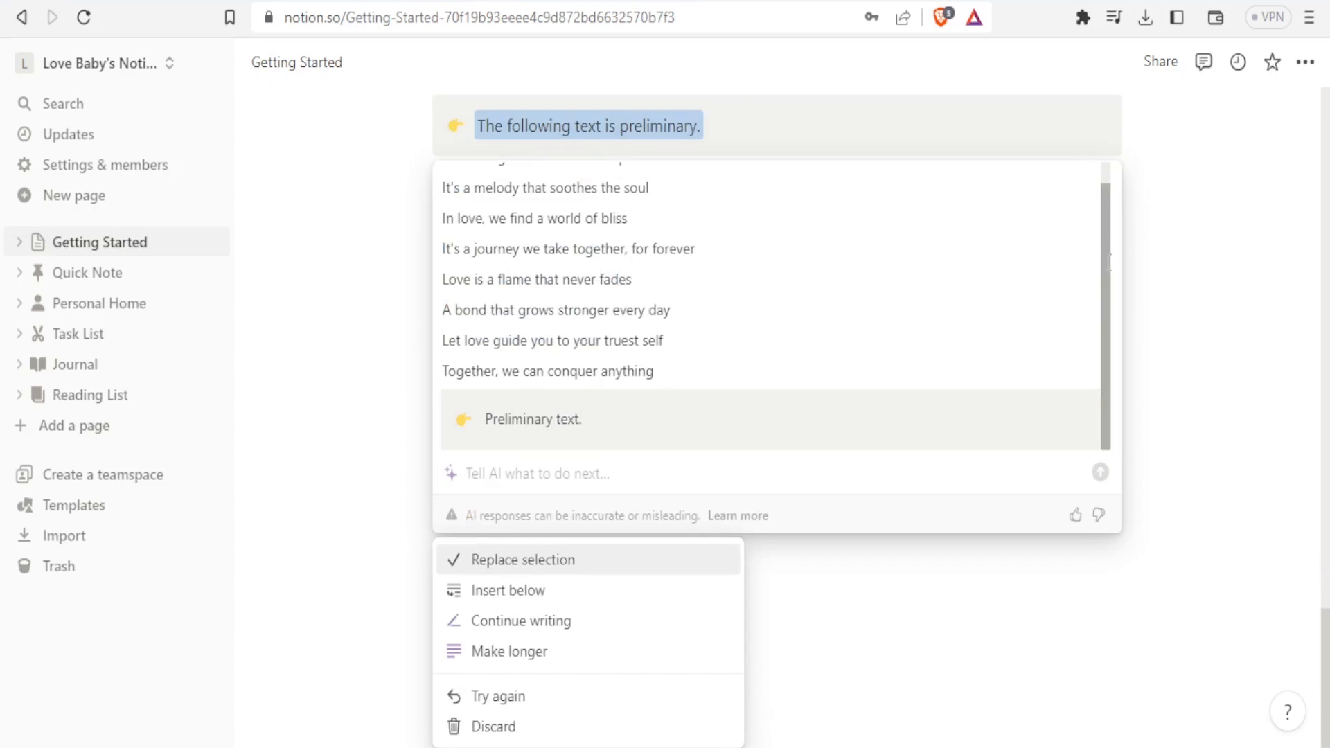
# Review the AI's shortened love poem and replace the selected original with it.
pyautogui.scroll(1, 1099, 230)
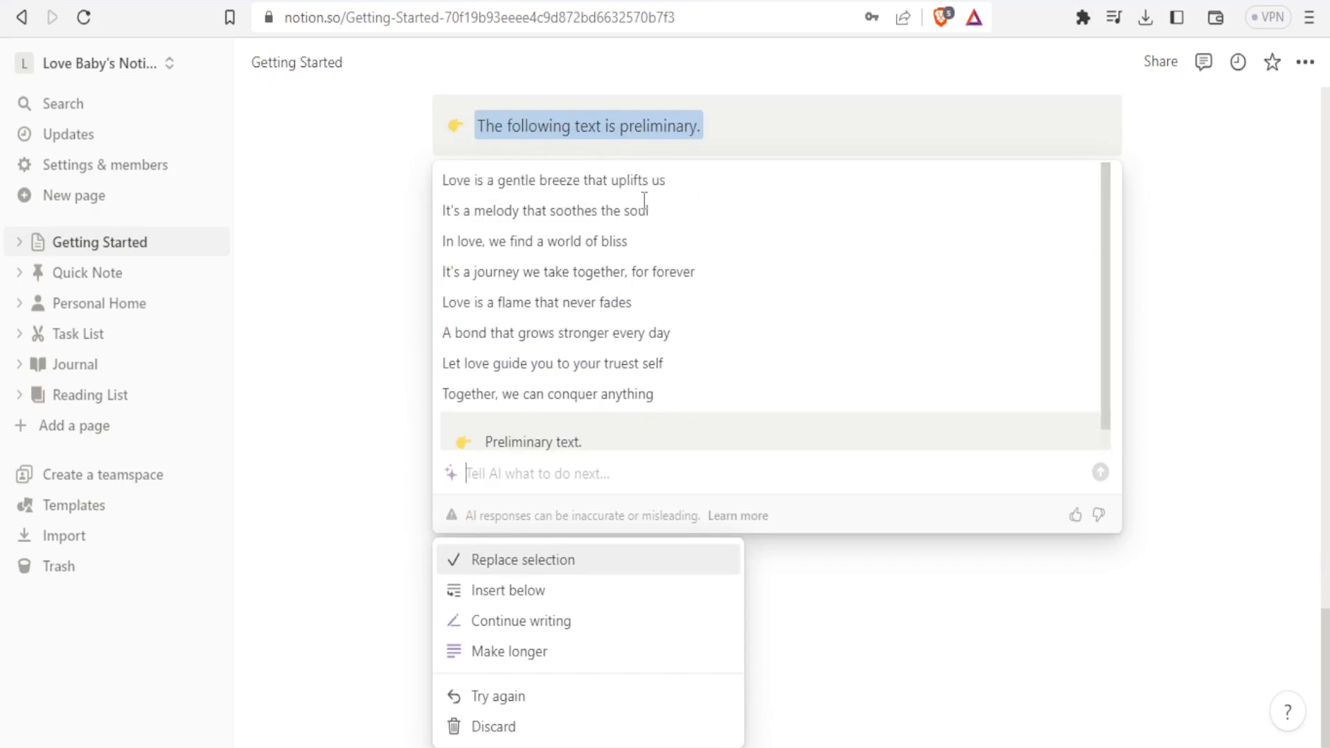
pyautogui.scroll(-1, 1099, 305)
pyautogui.scroll(1, 1099, 257)
pyautogui.scroll(-1, 1099, 258)
pyautogui.scroll(1, 1099, 261)
pyautogui.scroll(-1, 1098, 305)
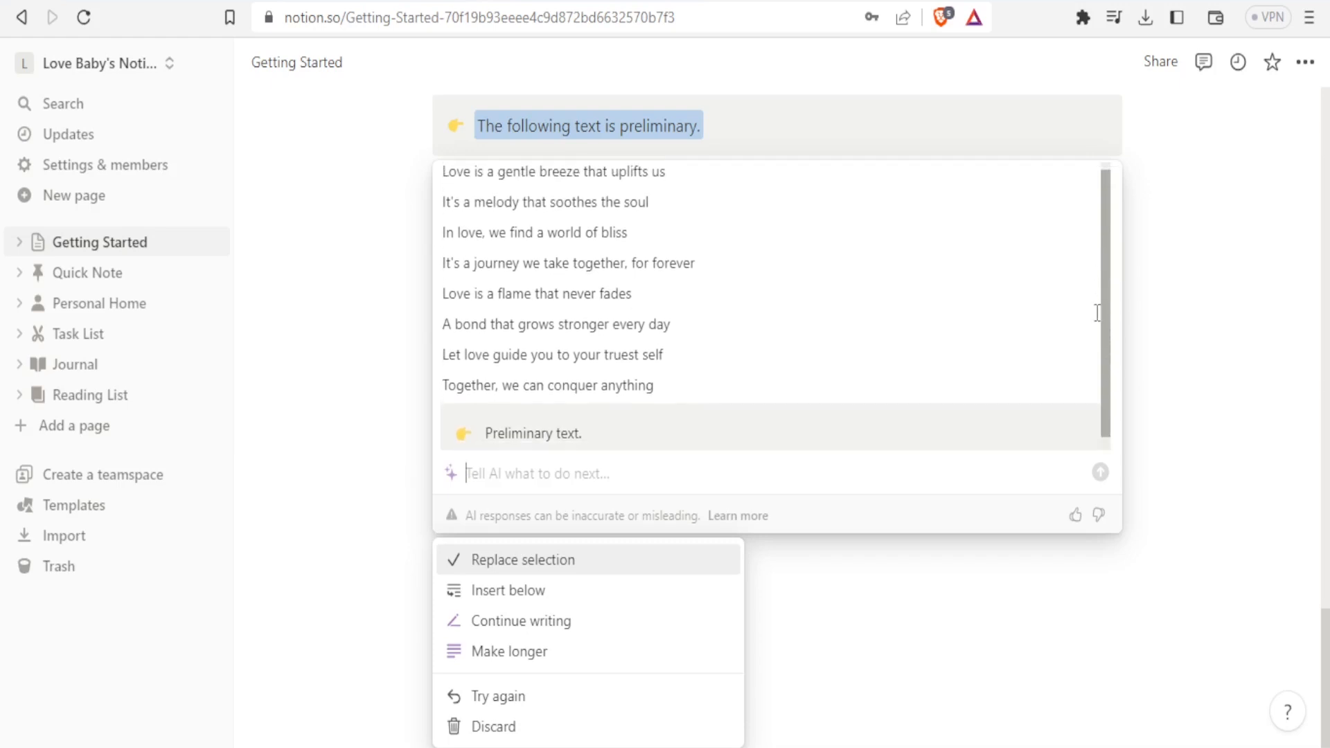
pyautogui.scroll(1, 1095, 259)
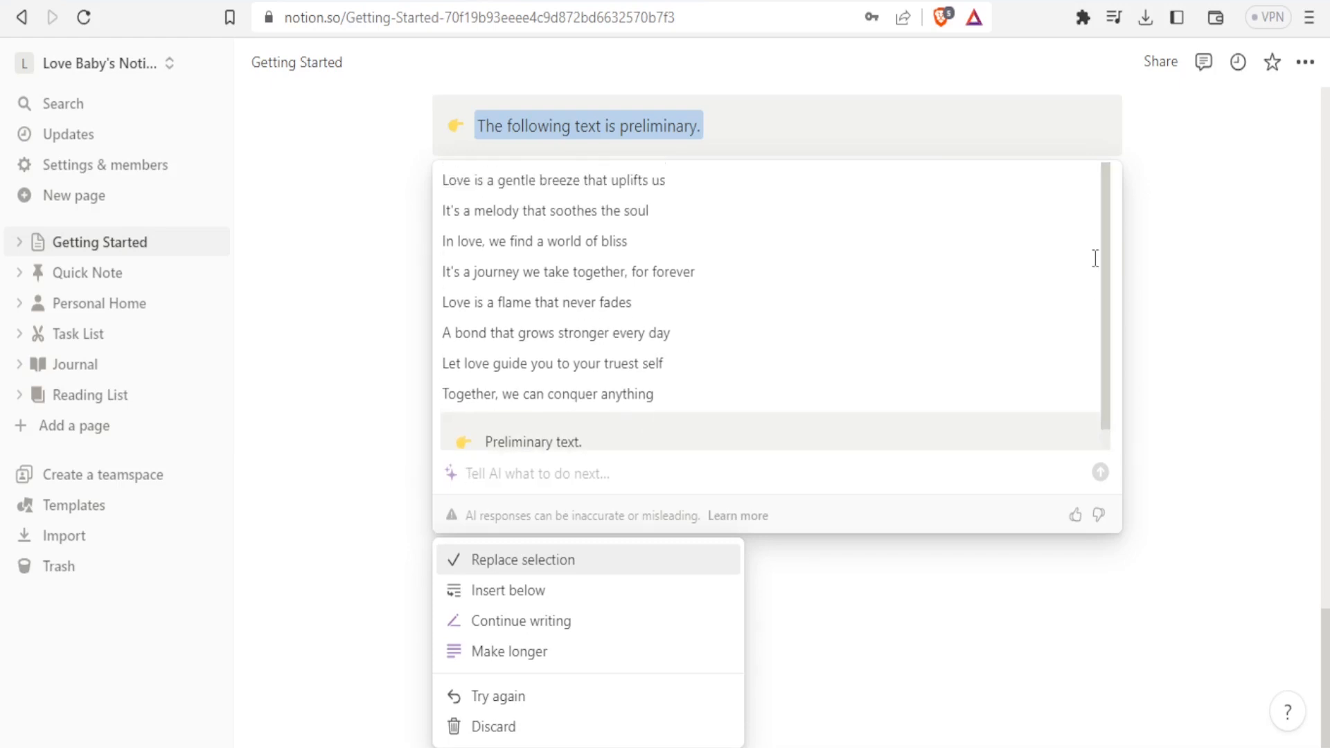
pyautogui.moveTo(660, 396); pyautogui.dragTo(435, 175)
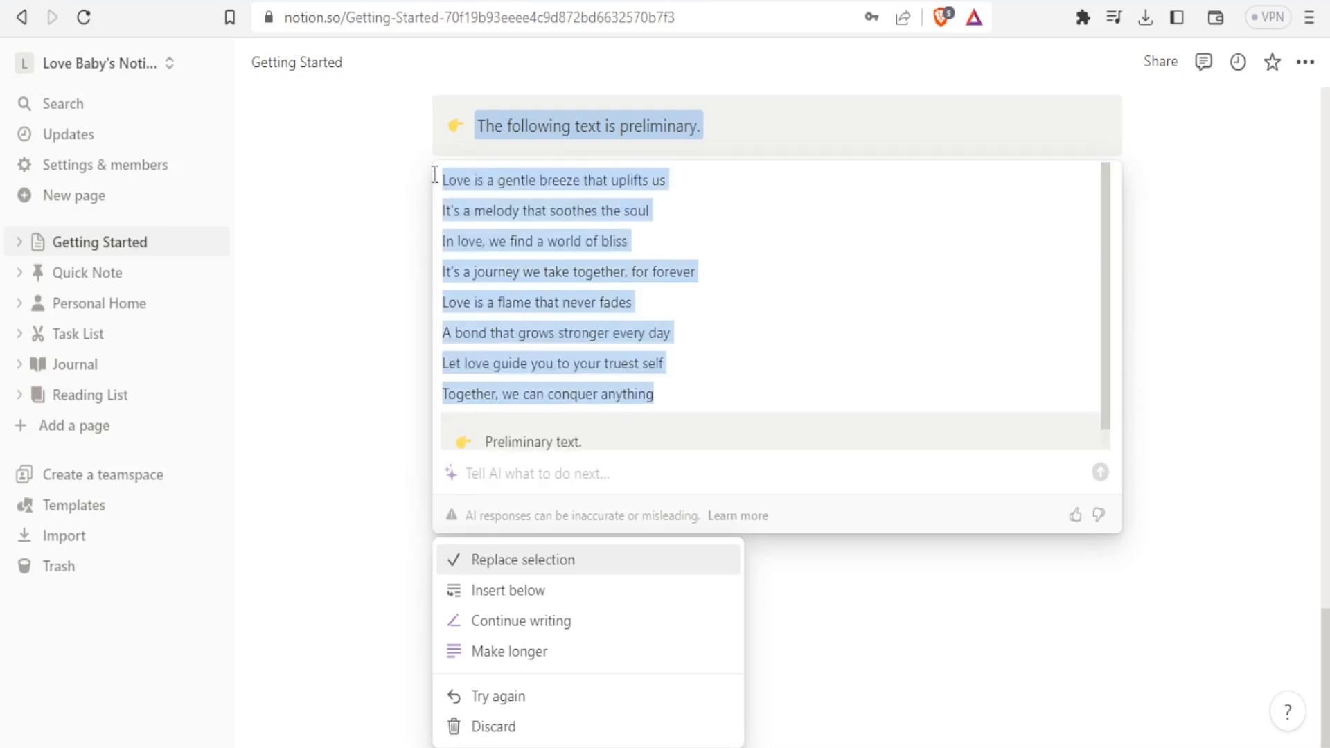
pyautogui.click(621, 495)
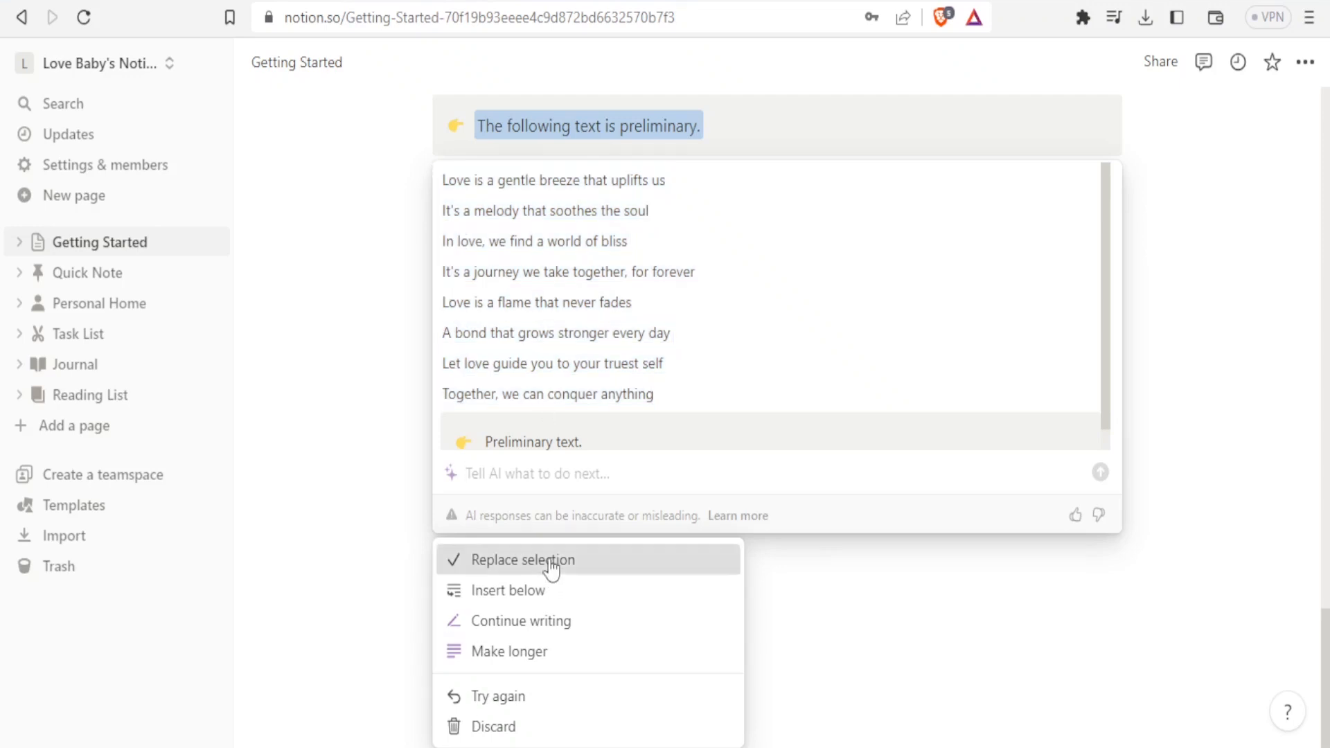
pyautogui.click(552, 565)
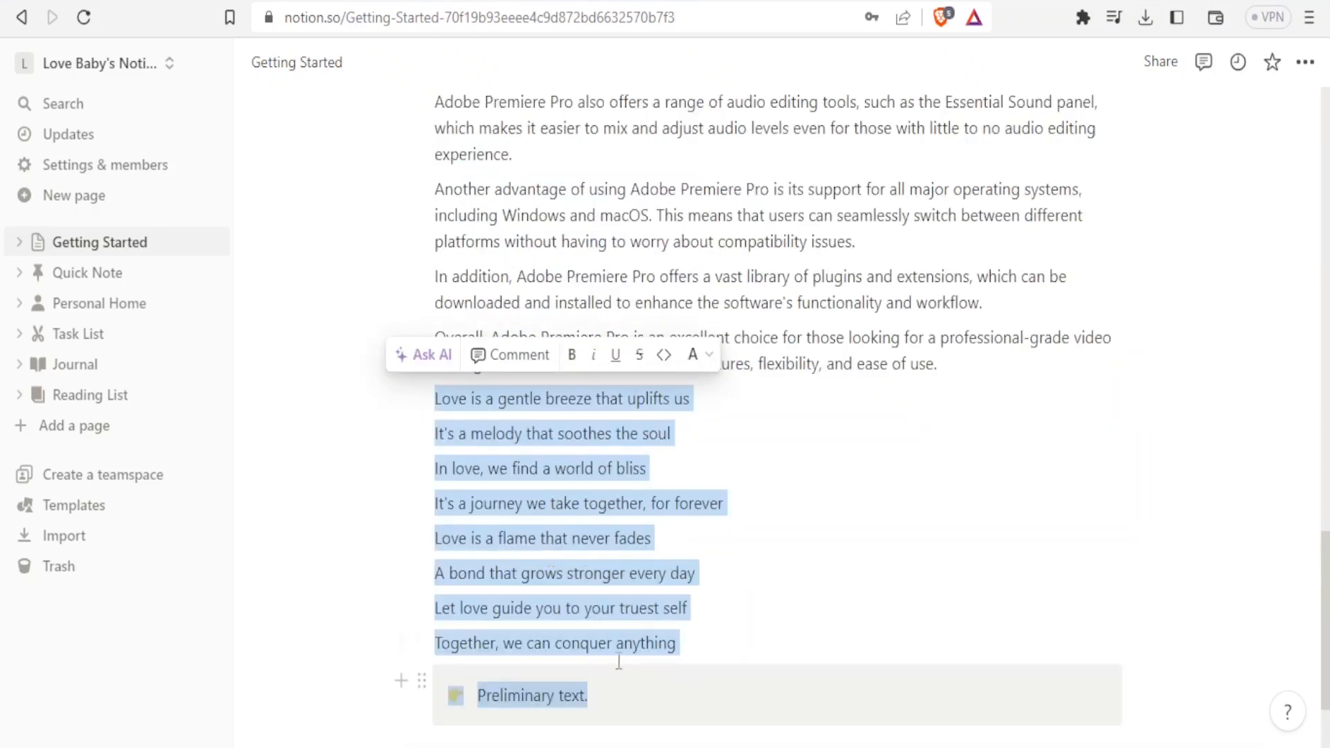
pyautogui.click(627, 643)
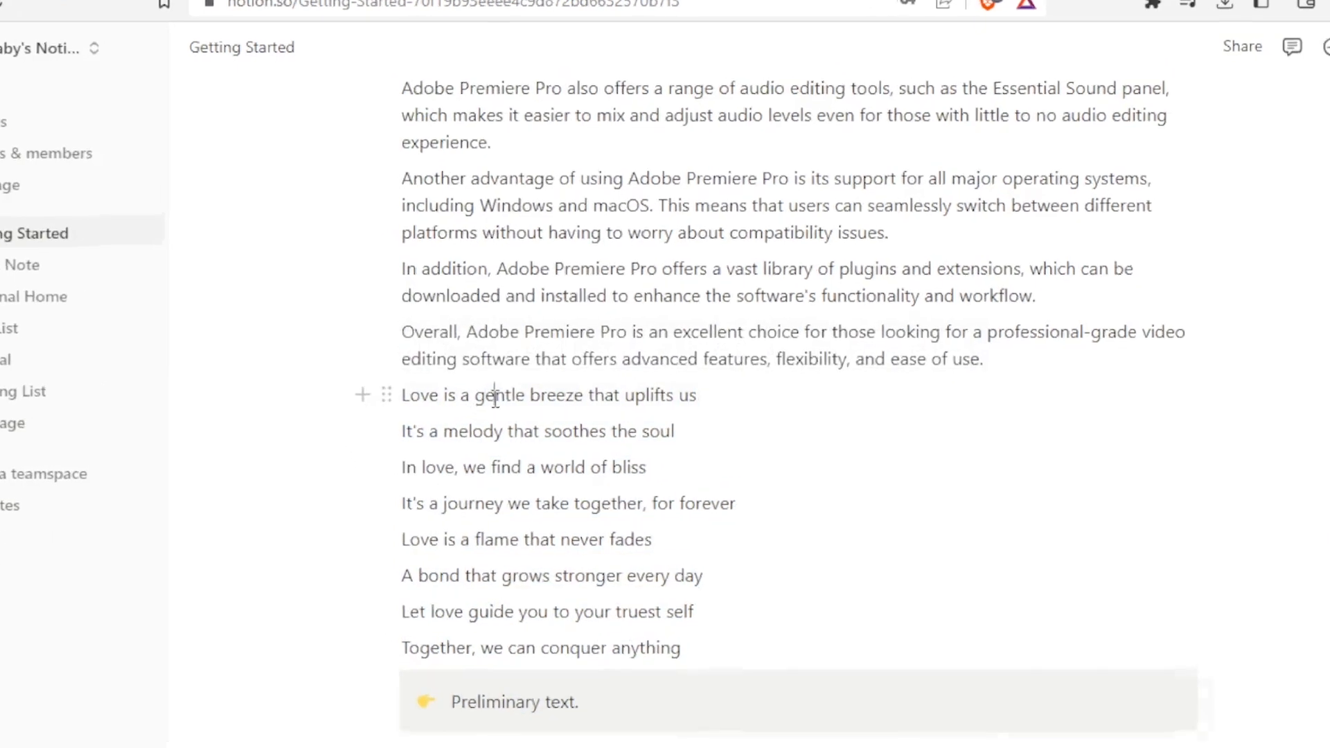
# Misspell three words in the poem's first line so that it reads "Love is a genntle breexe that uplivts us".
pyautogui.click(495, 395)
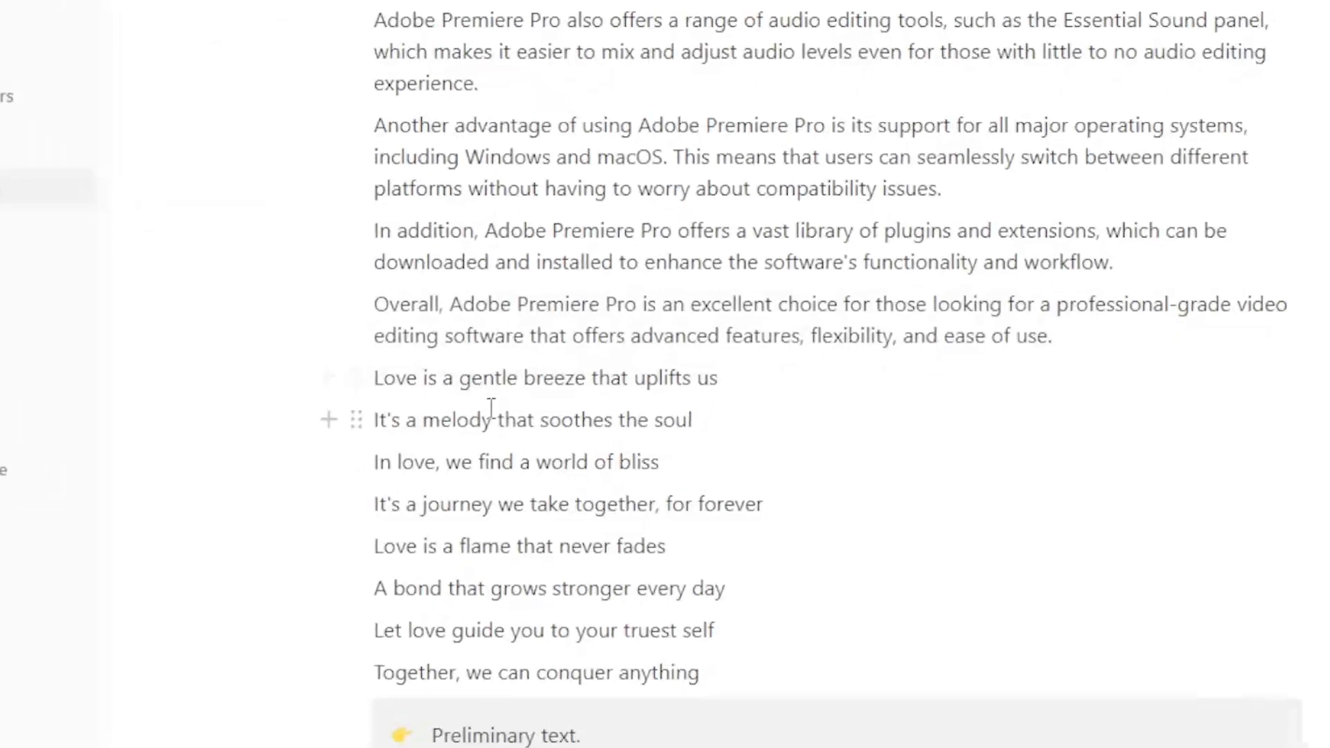
pyautogui.write('nn')
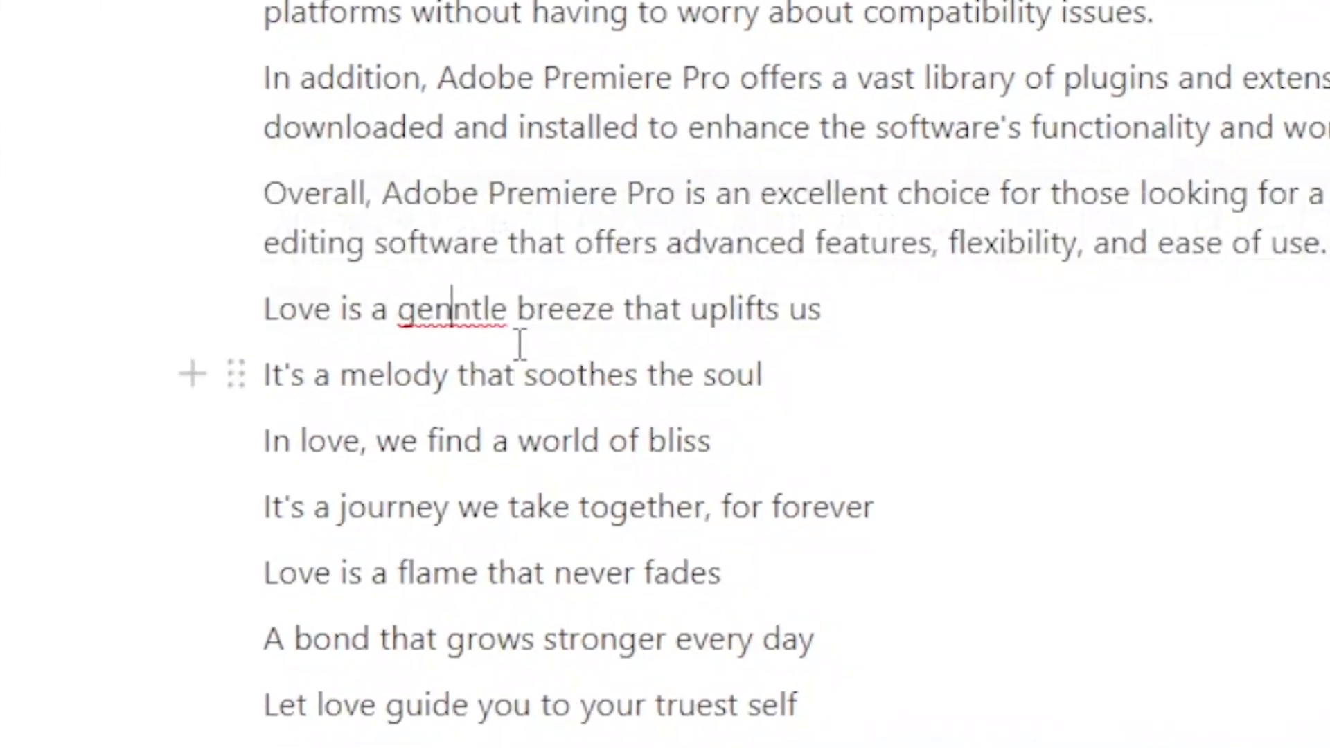
pyautogui.click(599, 326)
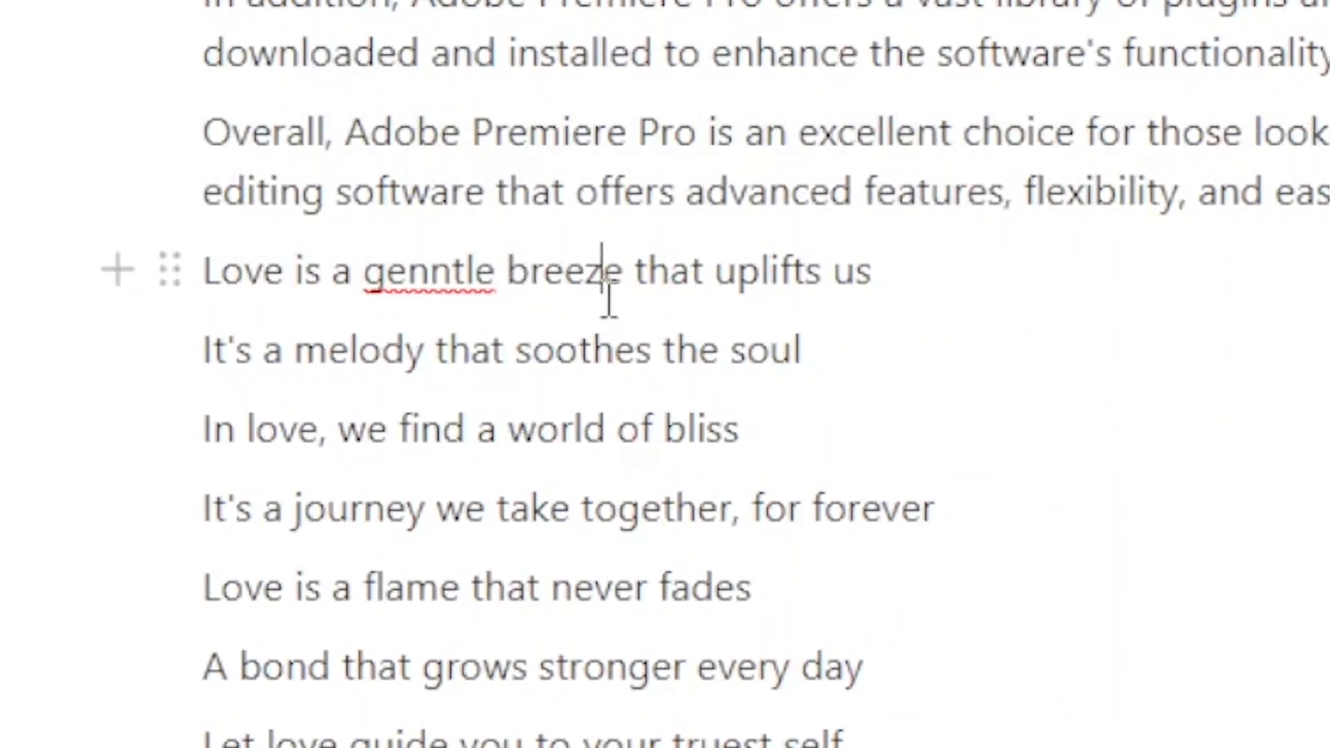
pyautogui.press('BackSpace')
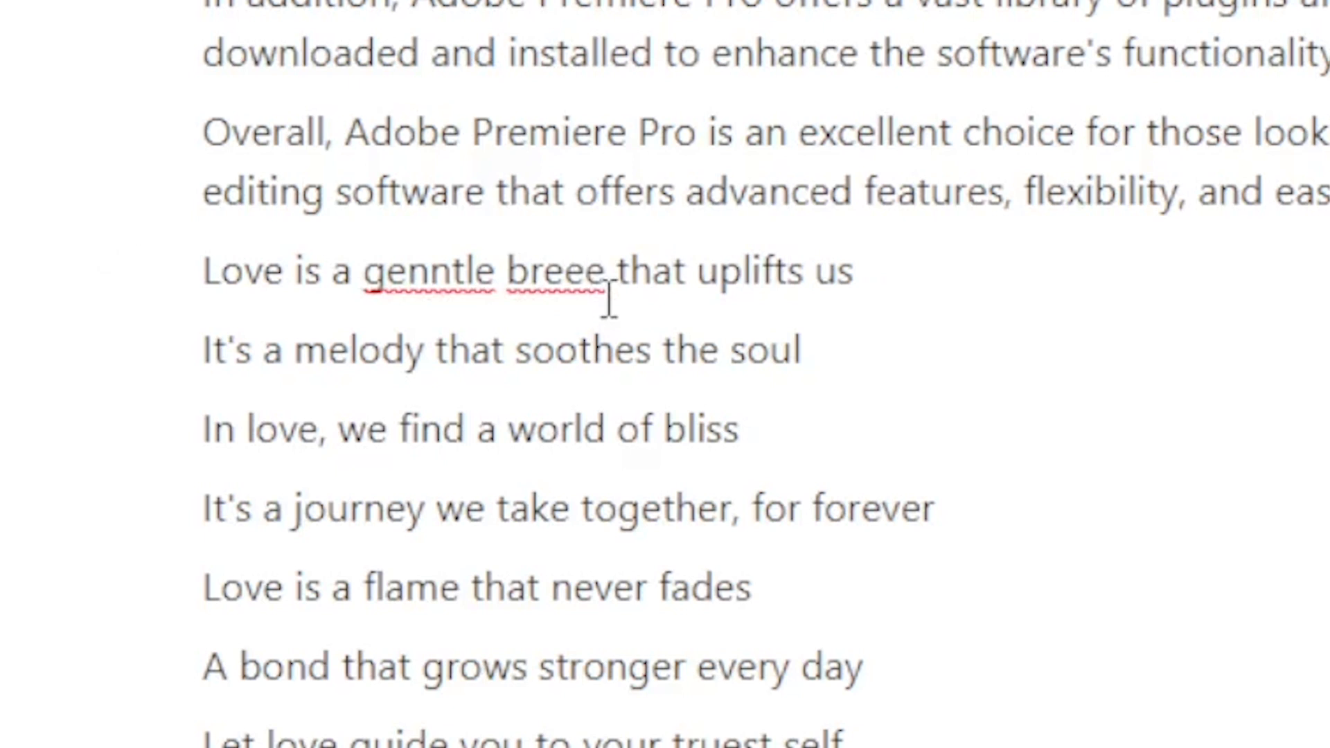
pyautogui.write('x')
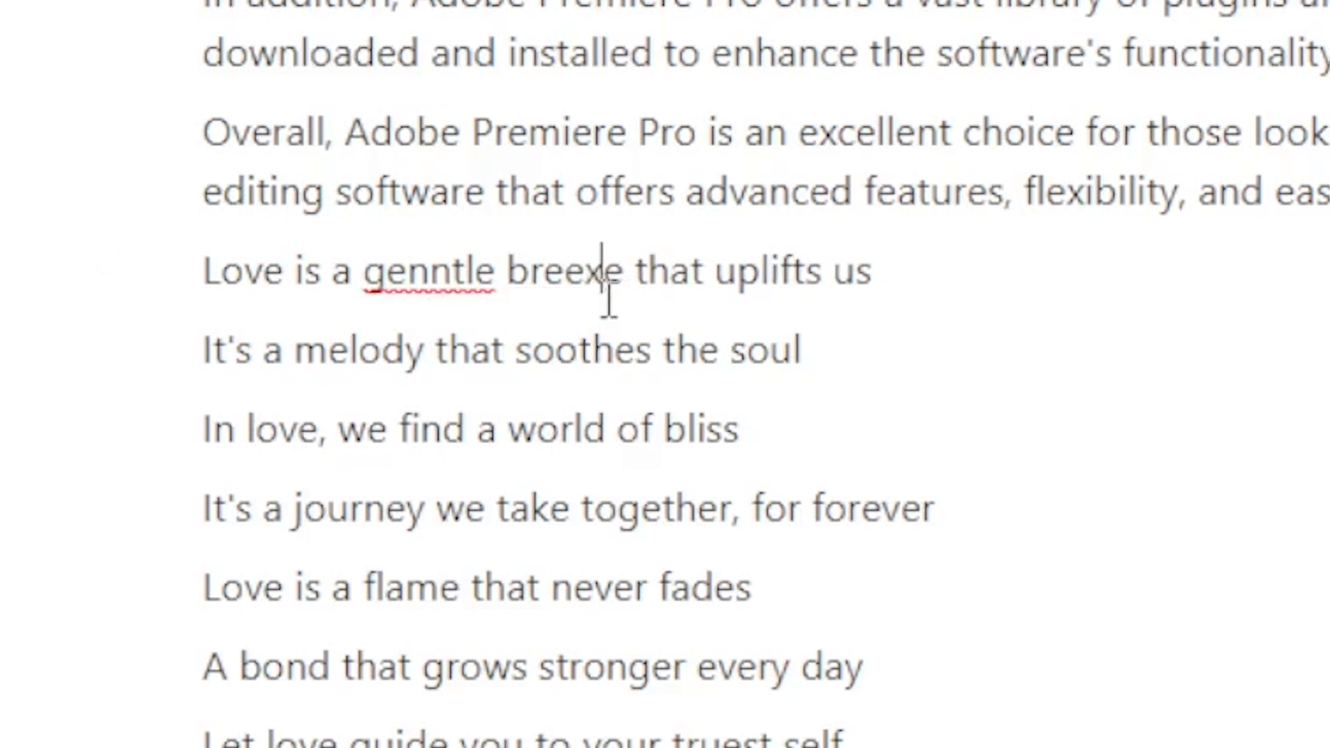
pyautogui.click(793, 274)
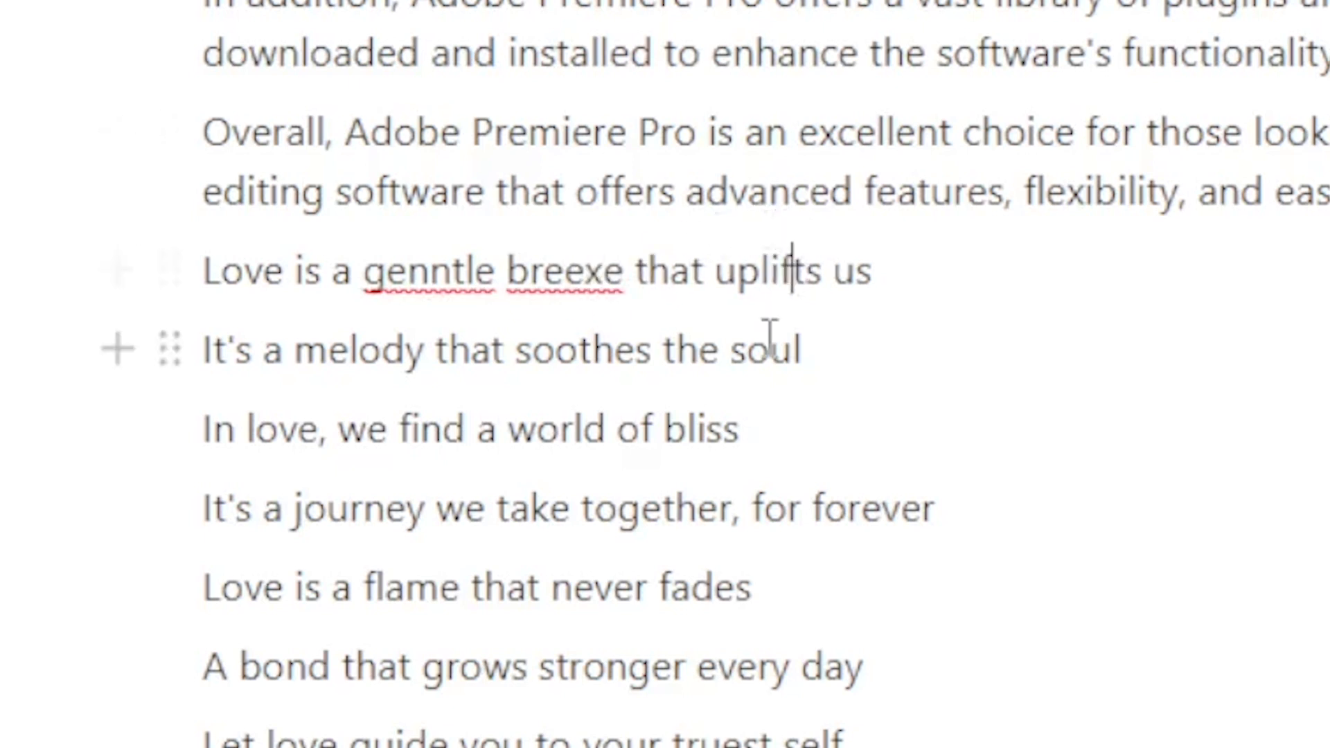
pyautogui.press('BackSpace')
pyautogui.write('v')
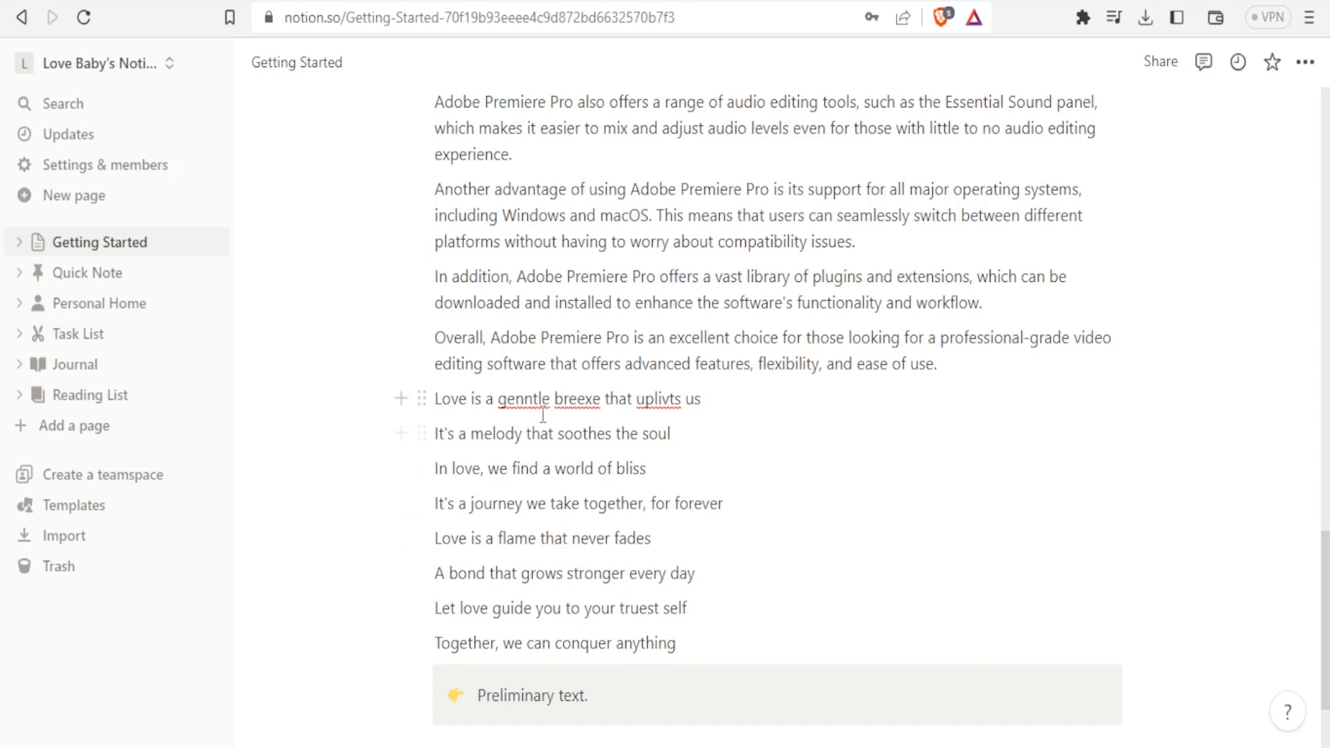
# Select all the poem lines above the callout and have the AI fix their spelling and grammar.
pyautogui.moveTo(439, 397); pyautogui.dragTo(677, 643)
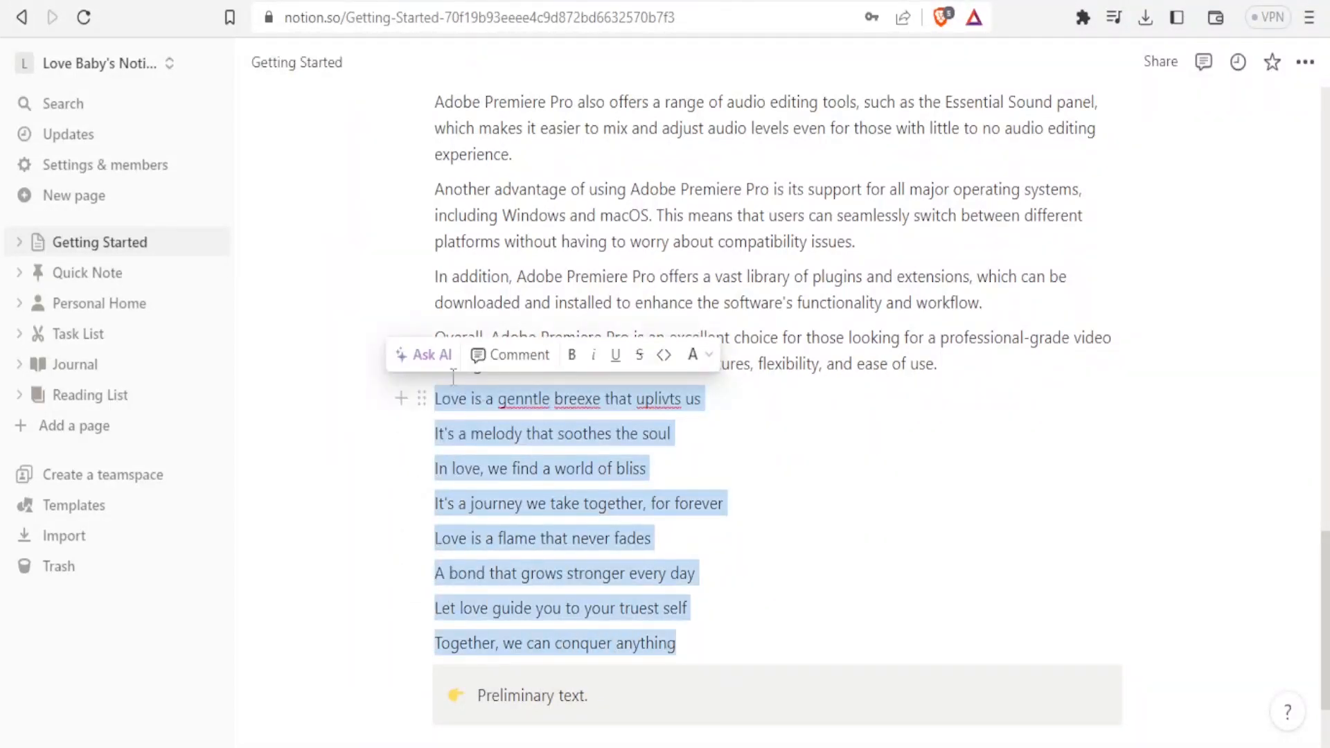
pyautogui.click(429, 354)
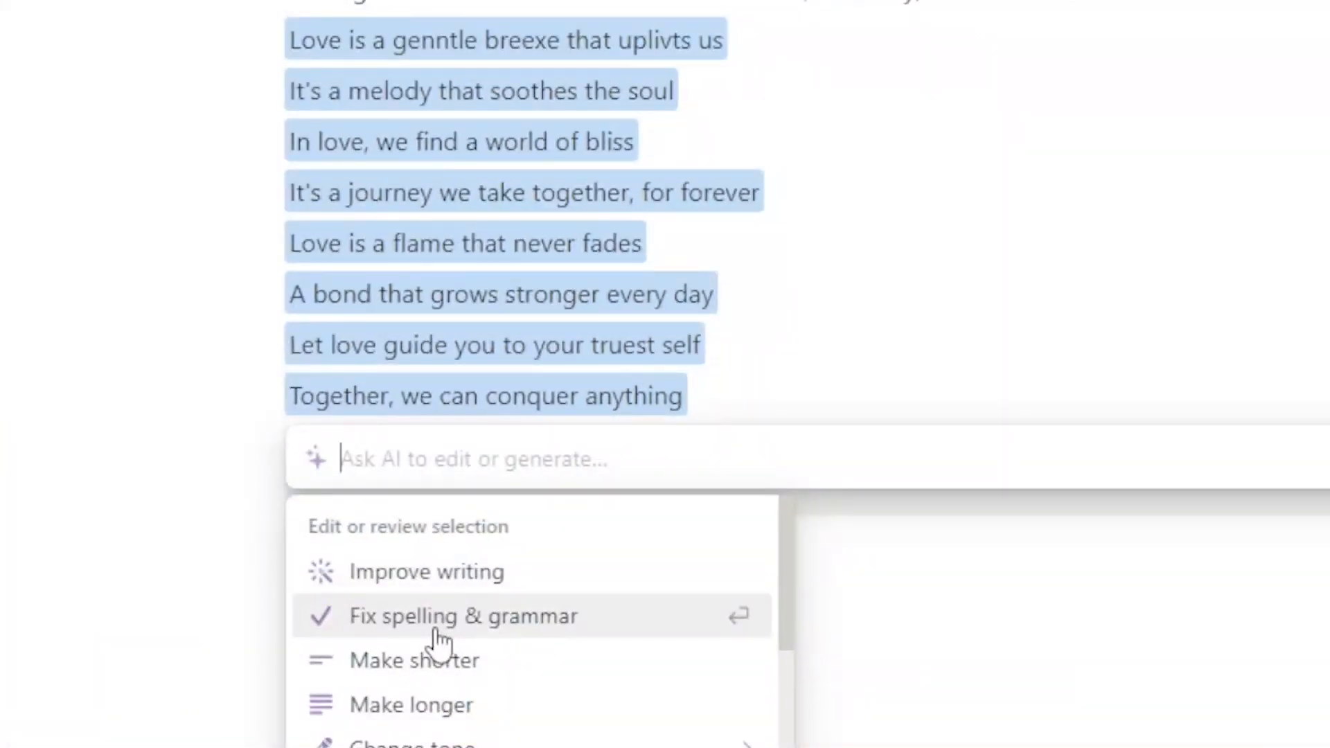
pyautogui.click(440, 638)
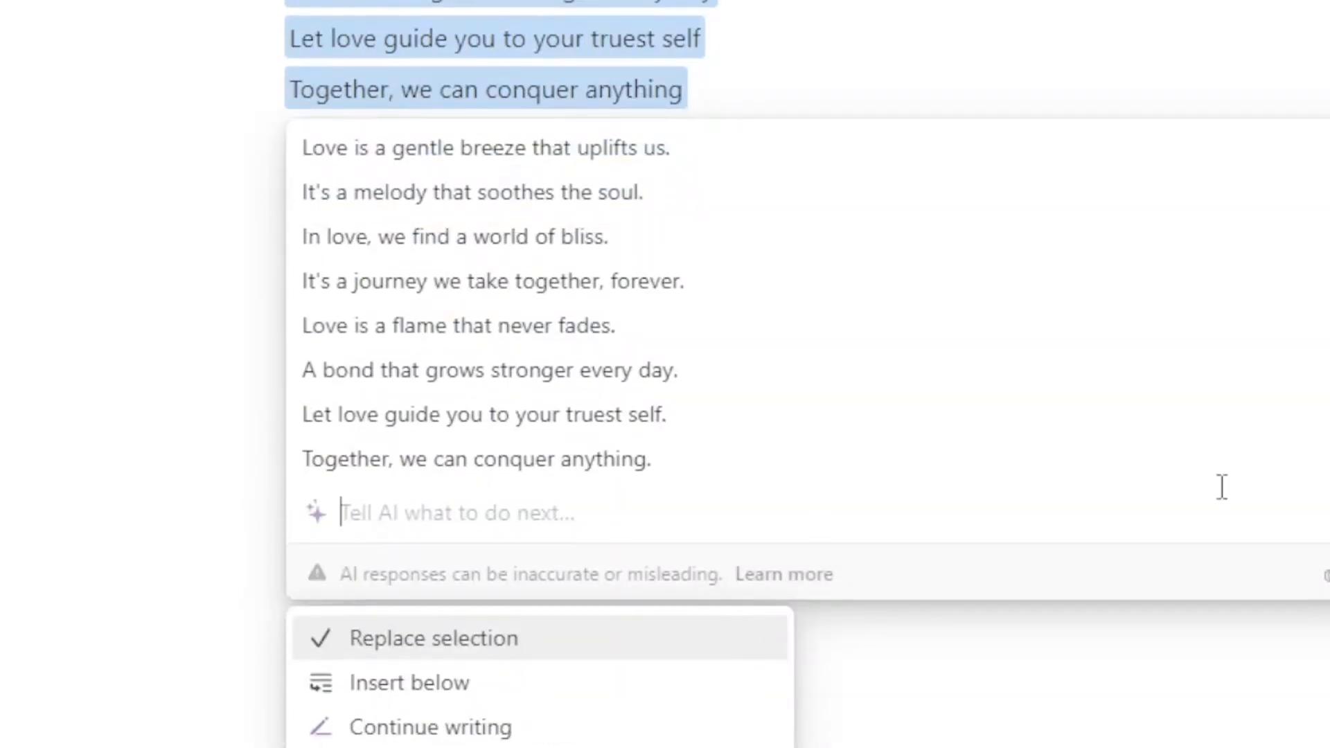
# Compare the AI's corrected poem with the misspelled lines and replace the selection with the corrected version.
pyautogui.scroll(5, 797, 374)
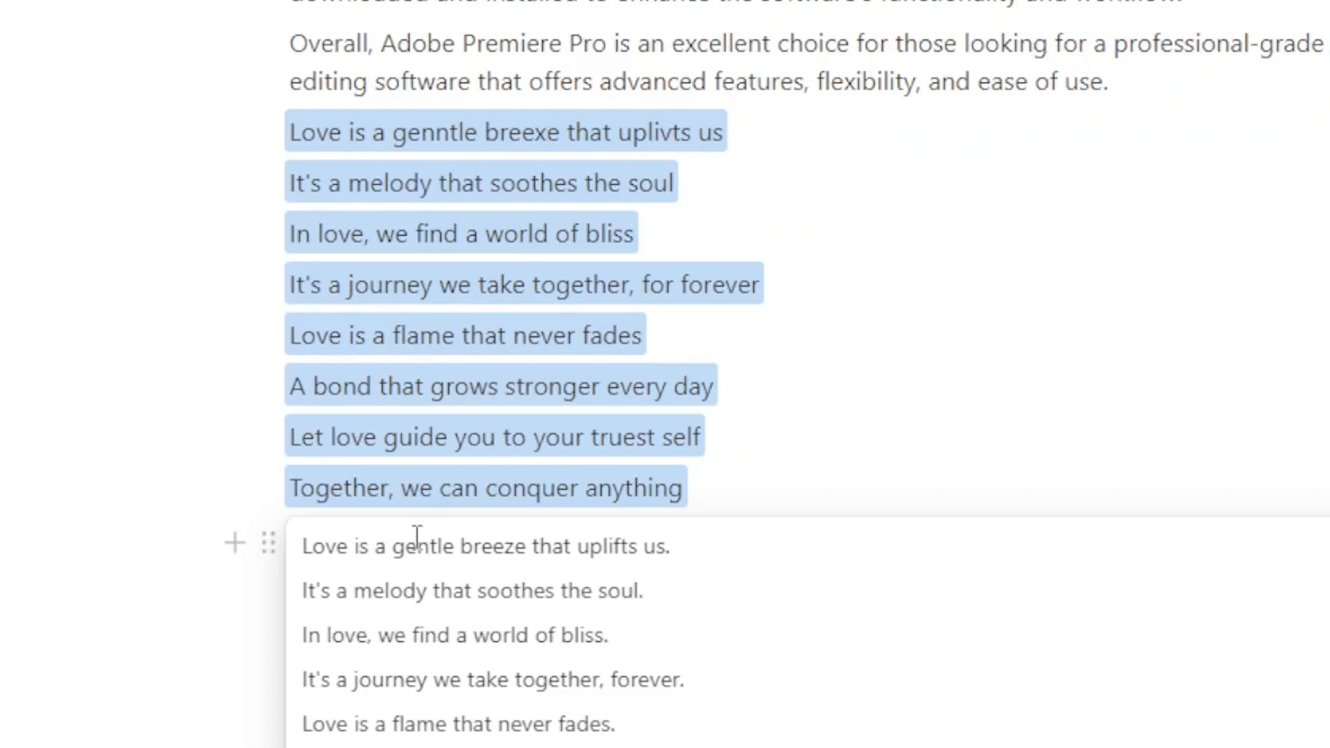
pyautogui.moveTo(393, 548); pyautogui.dragTo(528, 547)
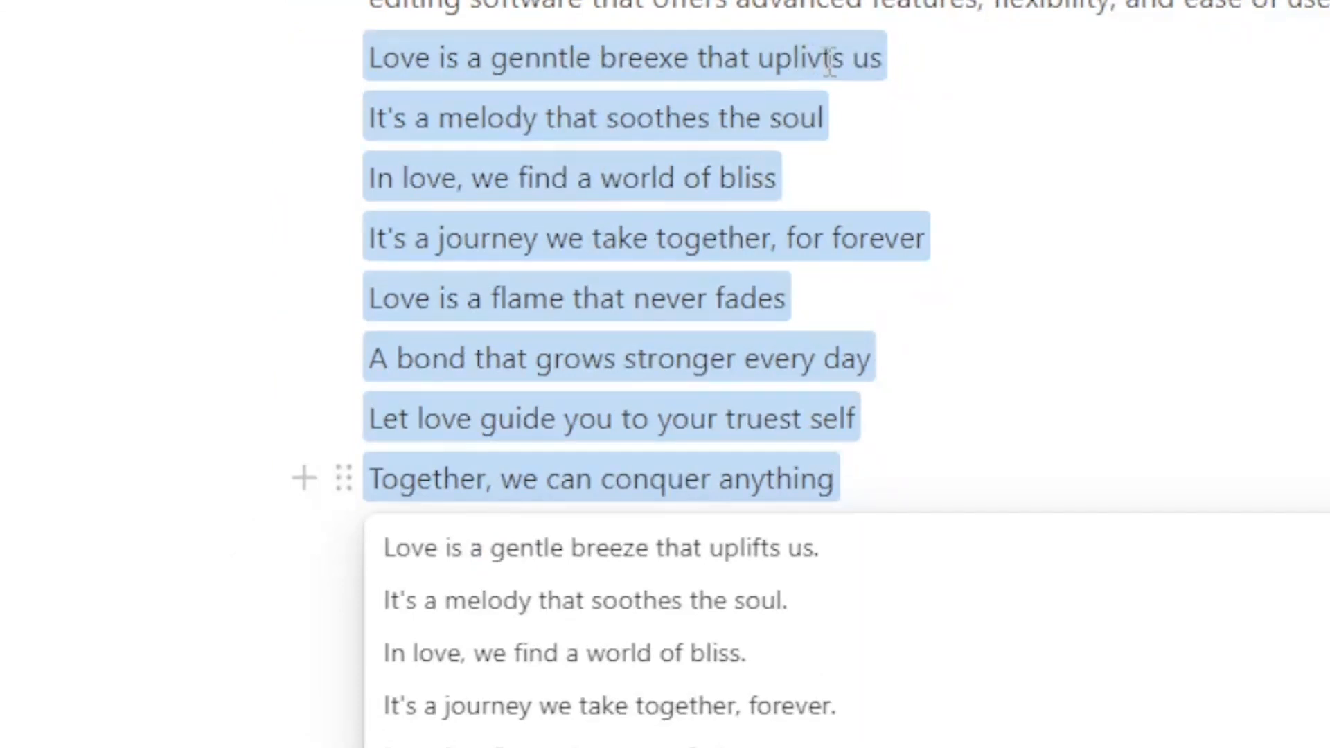
pyautogui.moveTo(709, 551); pyautogui.dragTo(783, 549)
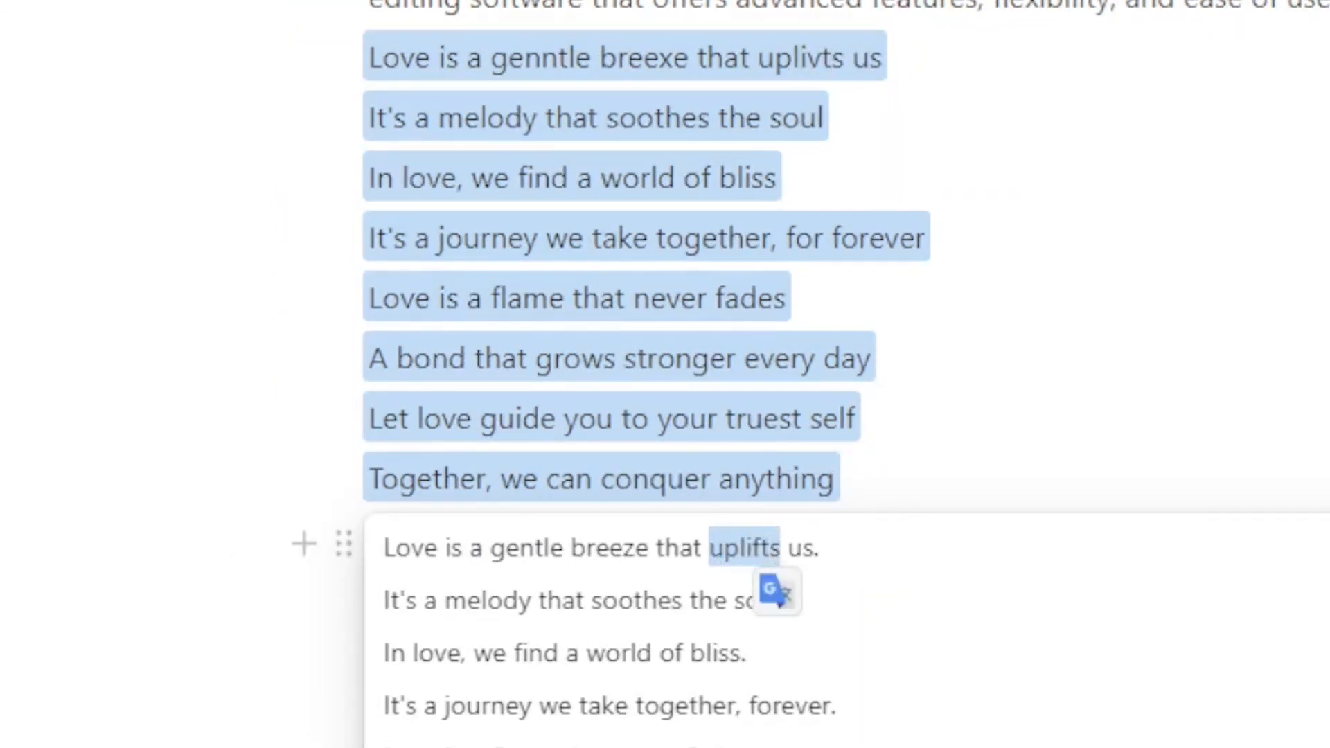
pyautogui.scroll(-4, 771, 551)
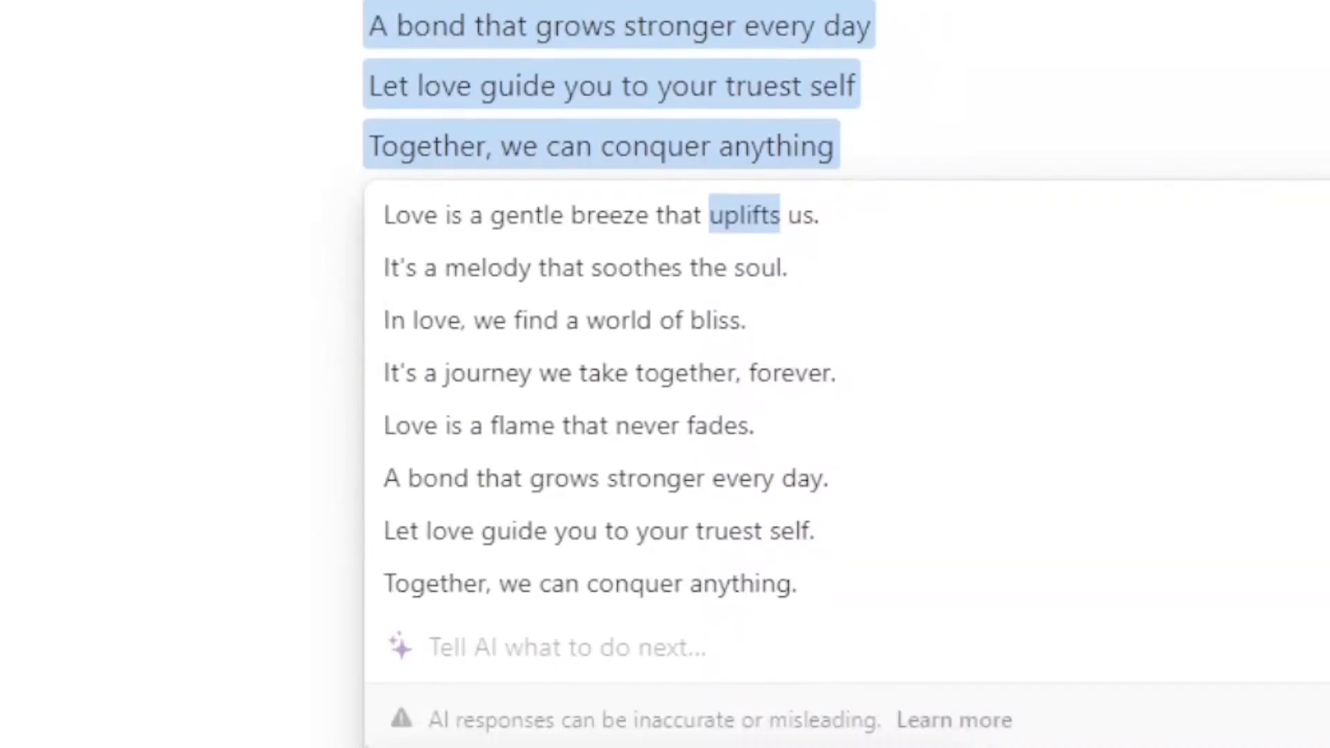
pyautogui.scroll(-1, 846, 368)
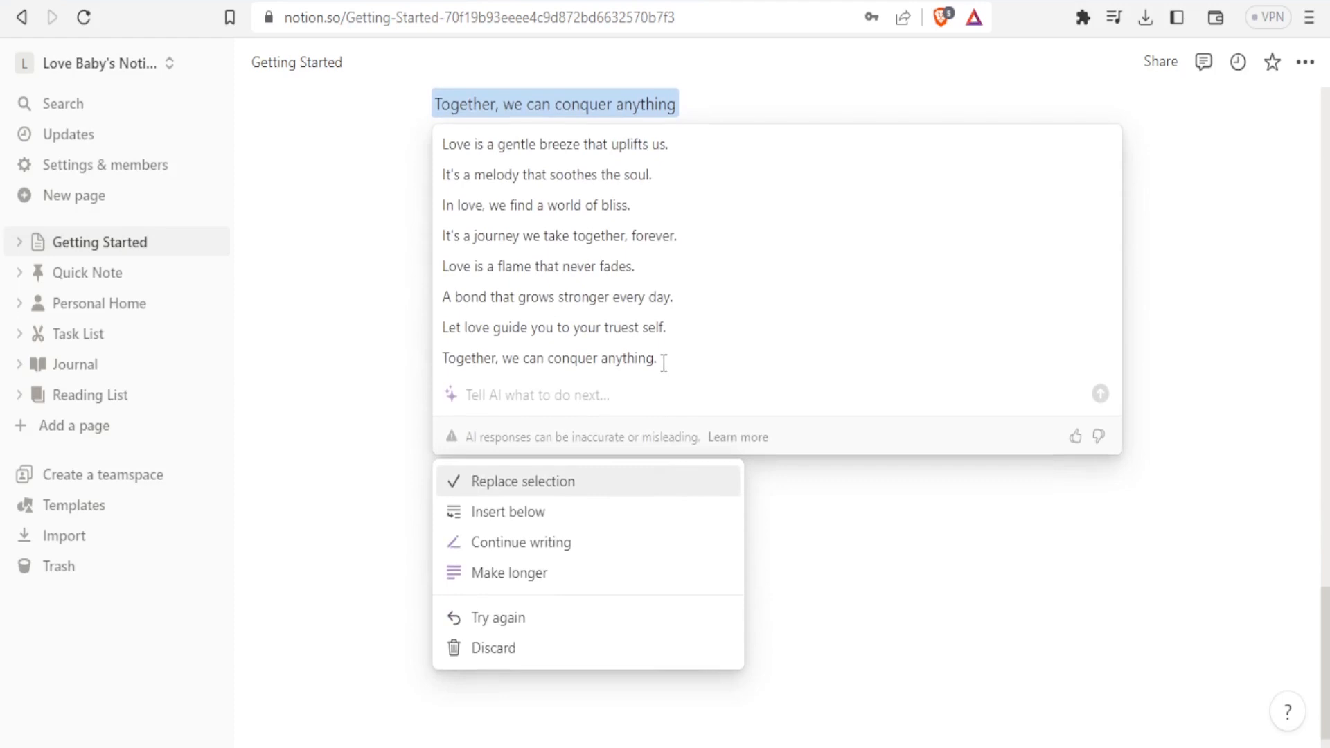
pyautogui.moveTo(663, 363); pyautogui.dragTo(441, 313)
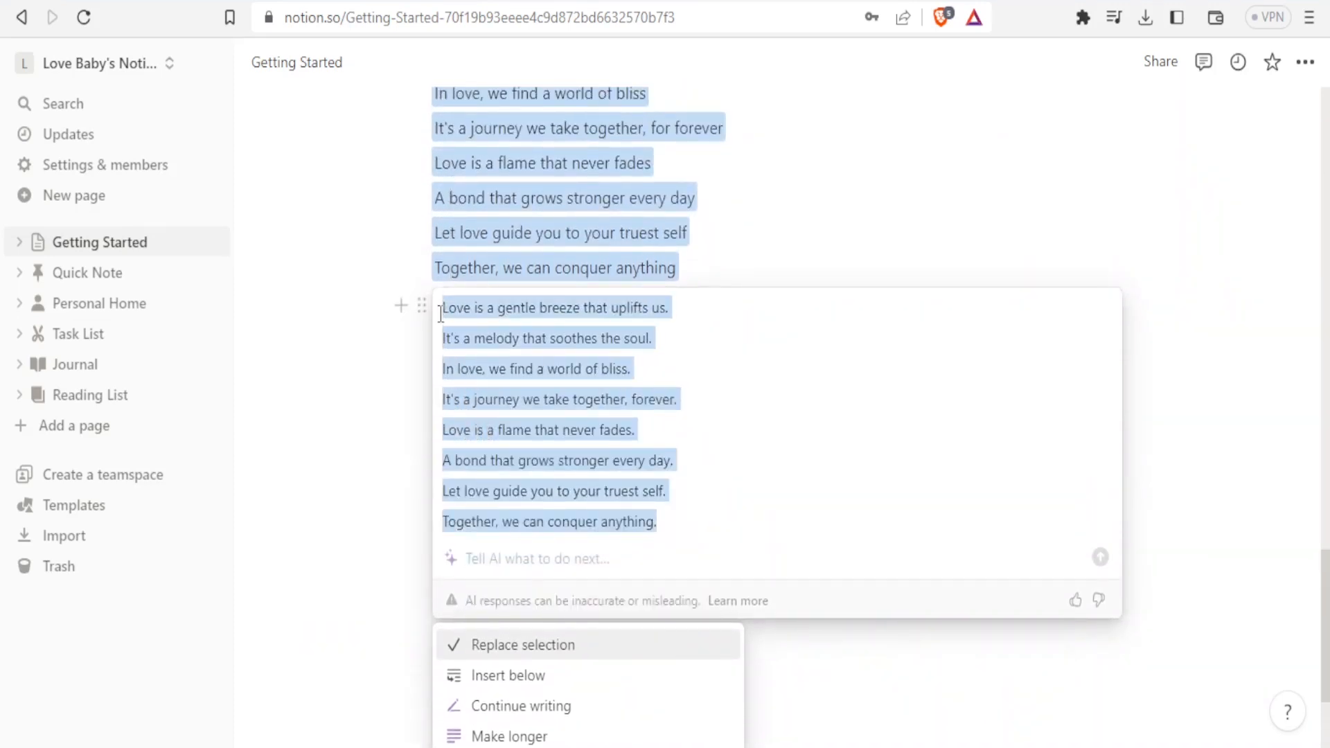
pyautogui.click(715, 479)
pyautogui.click(521, 645)
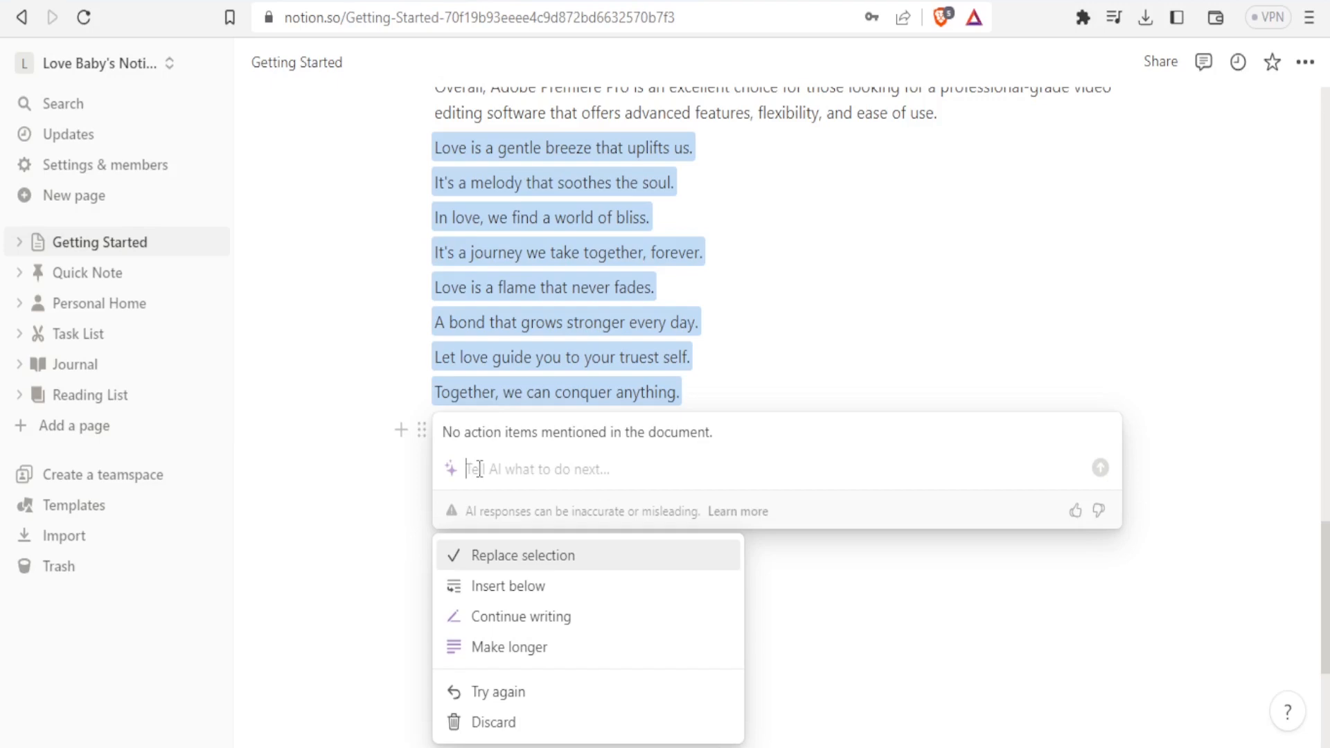
# Ask the AI a follow-up "How to" question about selecting video editing software.
pyautogui.write('H')
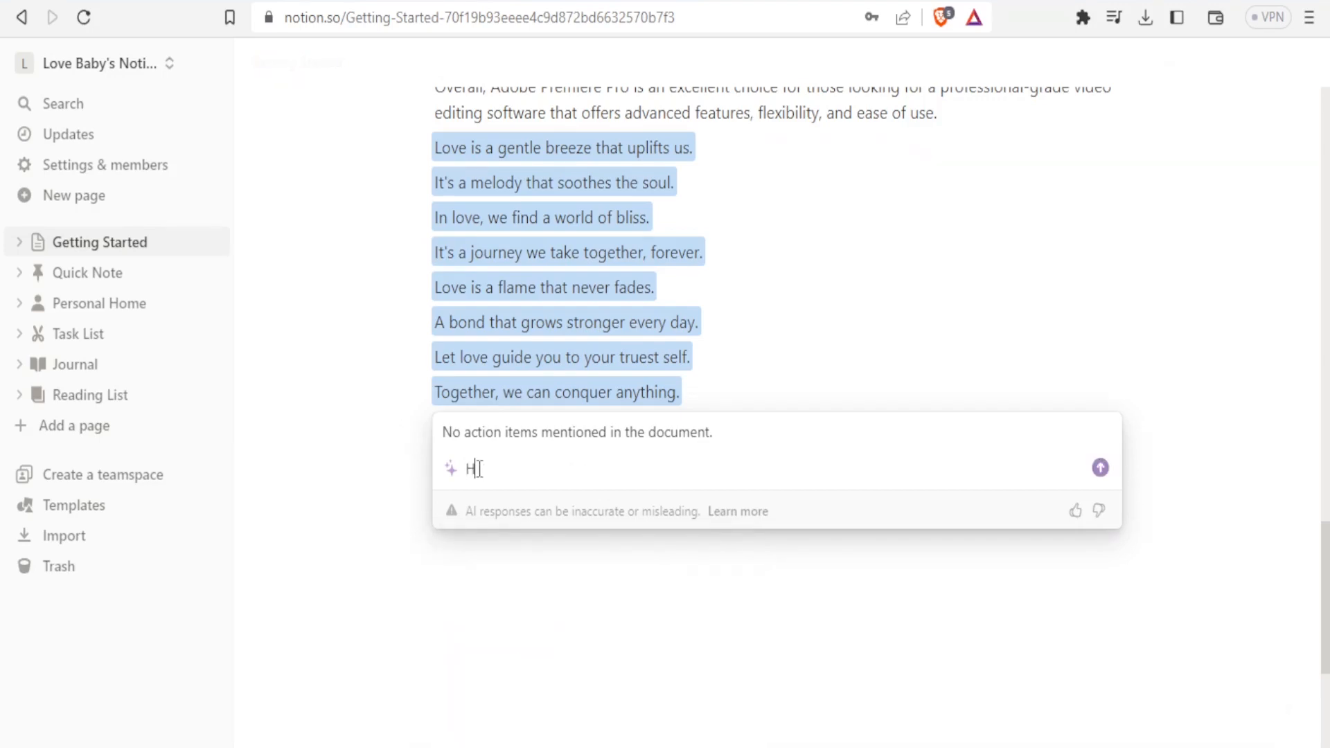
pyautogui.write('ow t')
pyautogui.click(1100, 468)
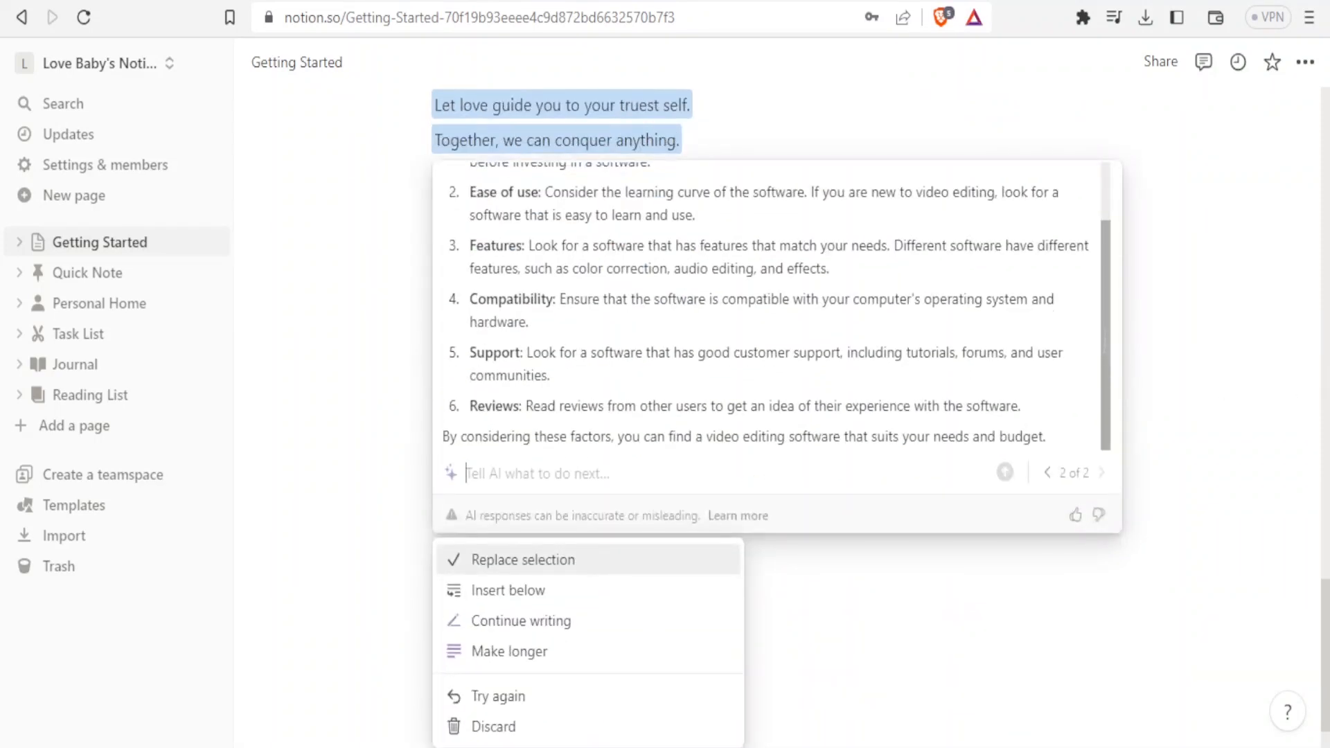
# Read through the AI's factors for selecting video editing software and replace the selected poem with them.
pyautogui.scroll(2, 1106, 332)
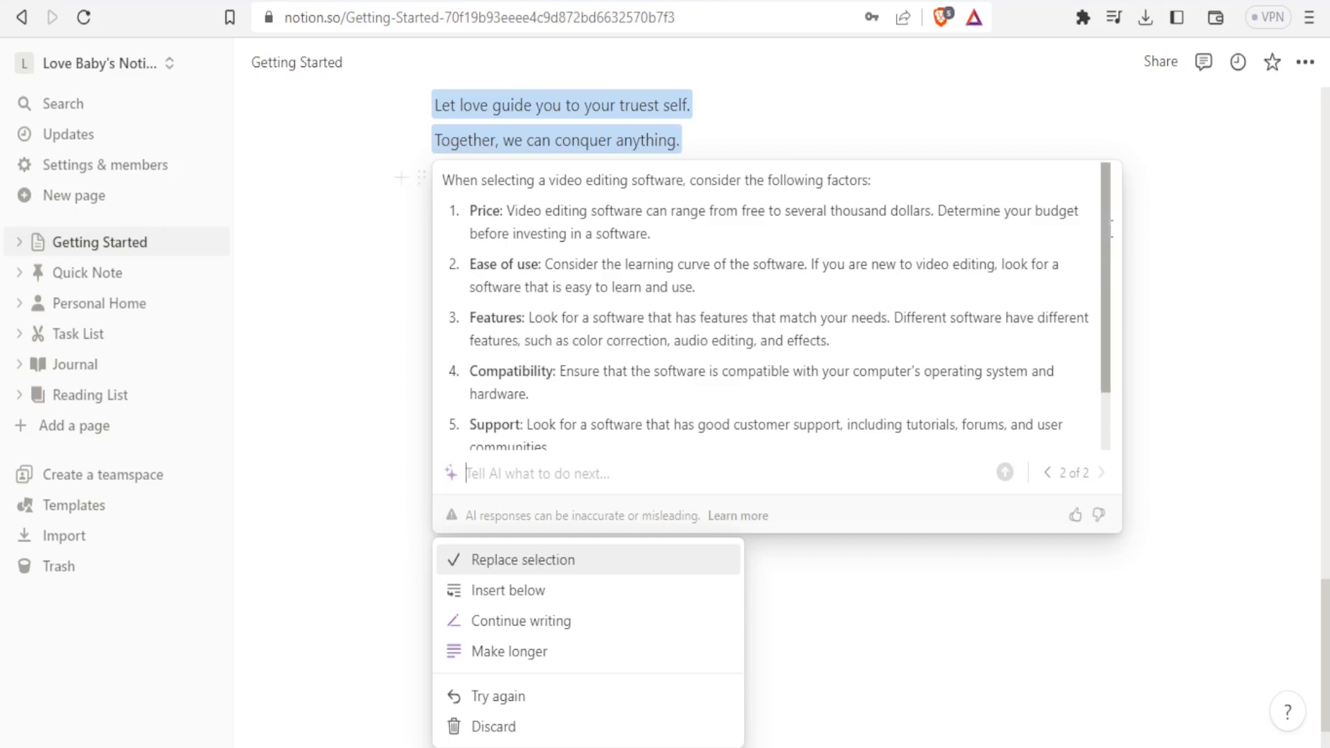
pyautogui.scroll(-2, 1112, 298)
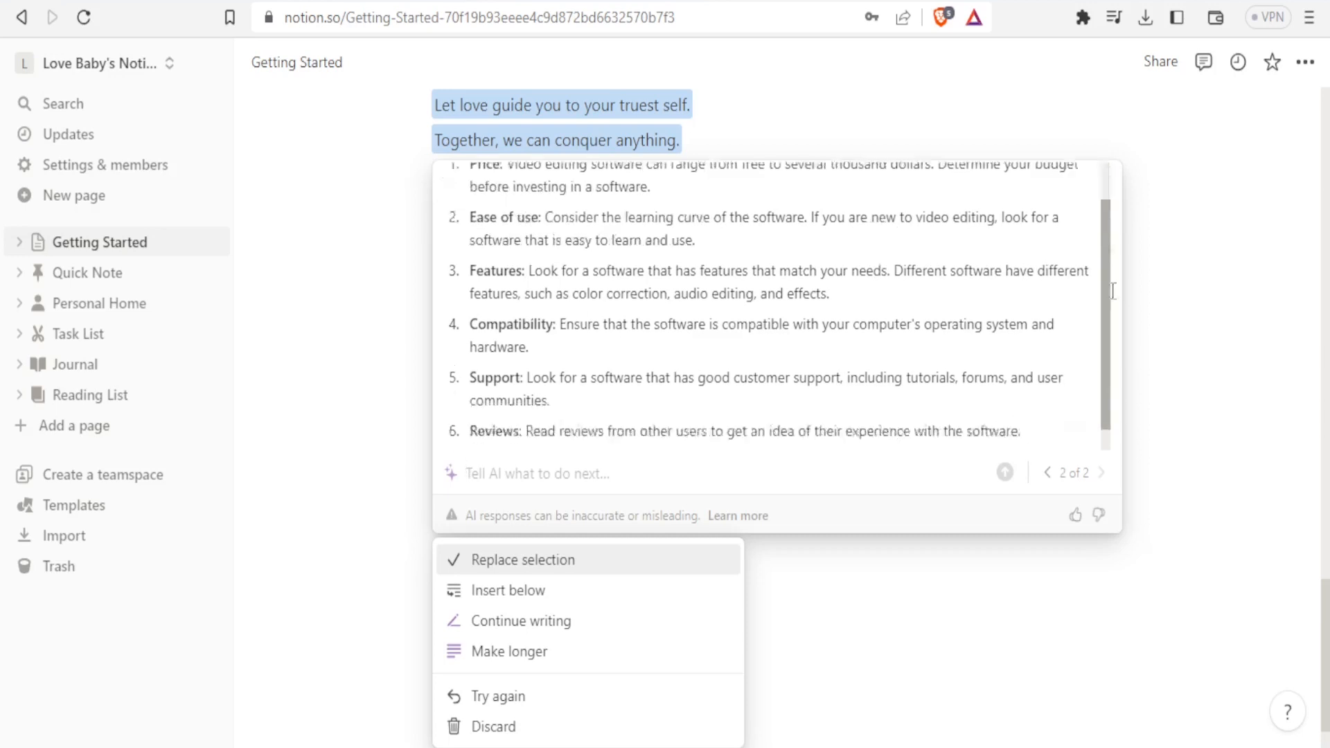
pyautogui.click(508, 569)
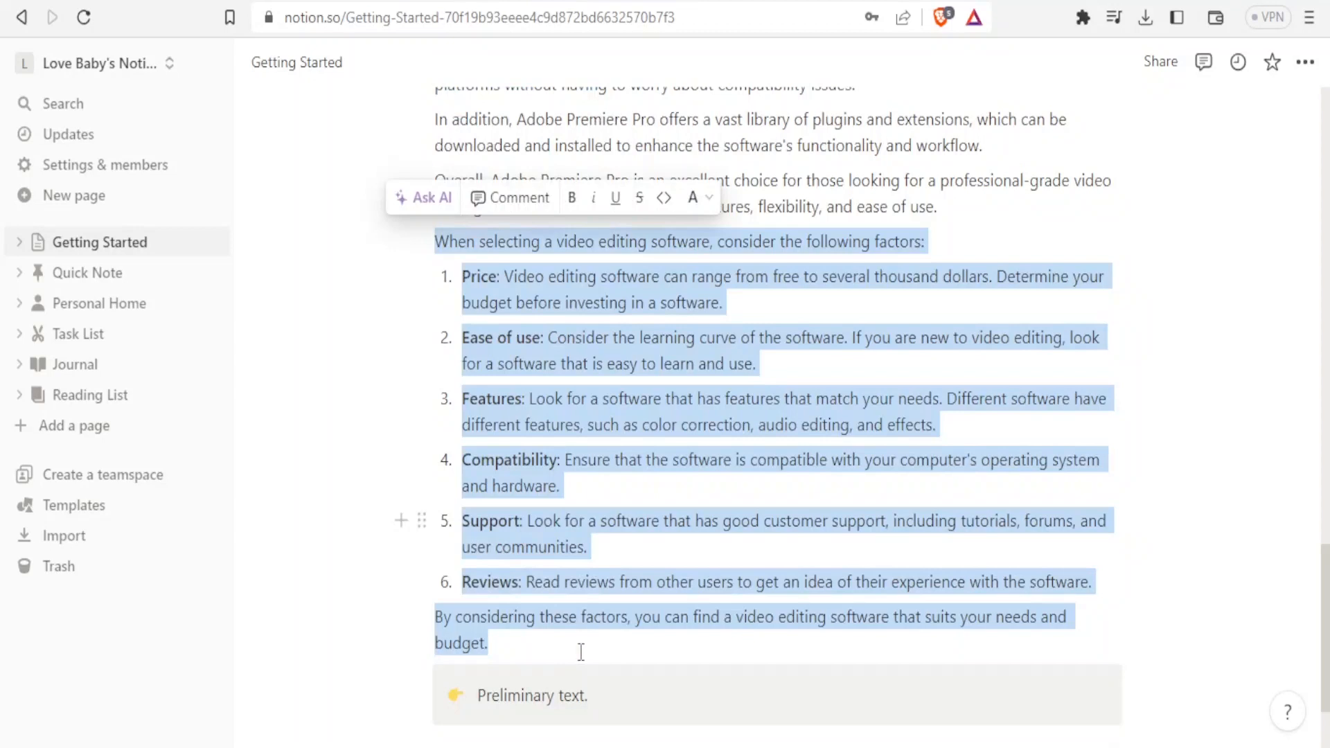
# Select the numbered factors with the closing sentence, have the AI find their action items, and replace the selection with the resulting checklist.
pyautogui.moveTo(509, 660); pyautogui.dragTo(445, 278)
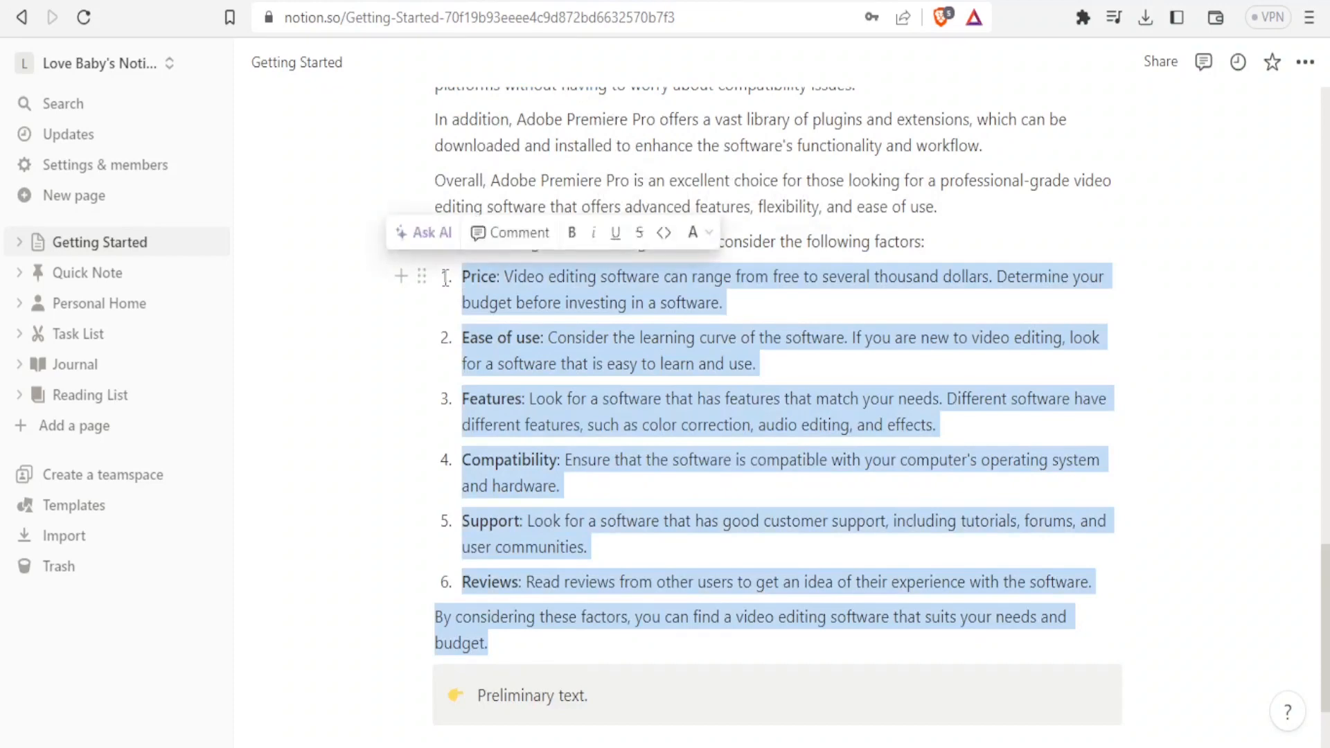
pyautogui.click(439, 236)
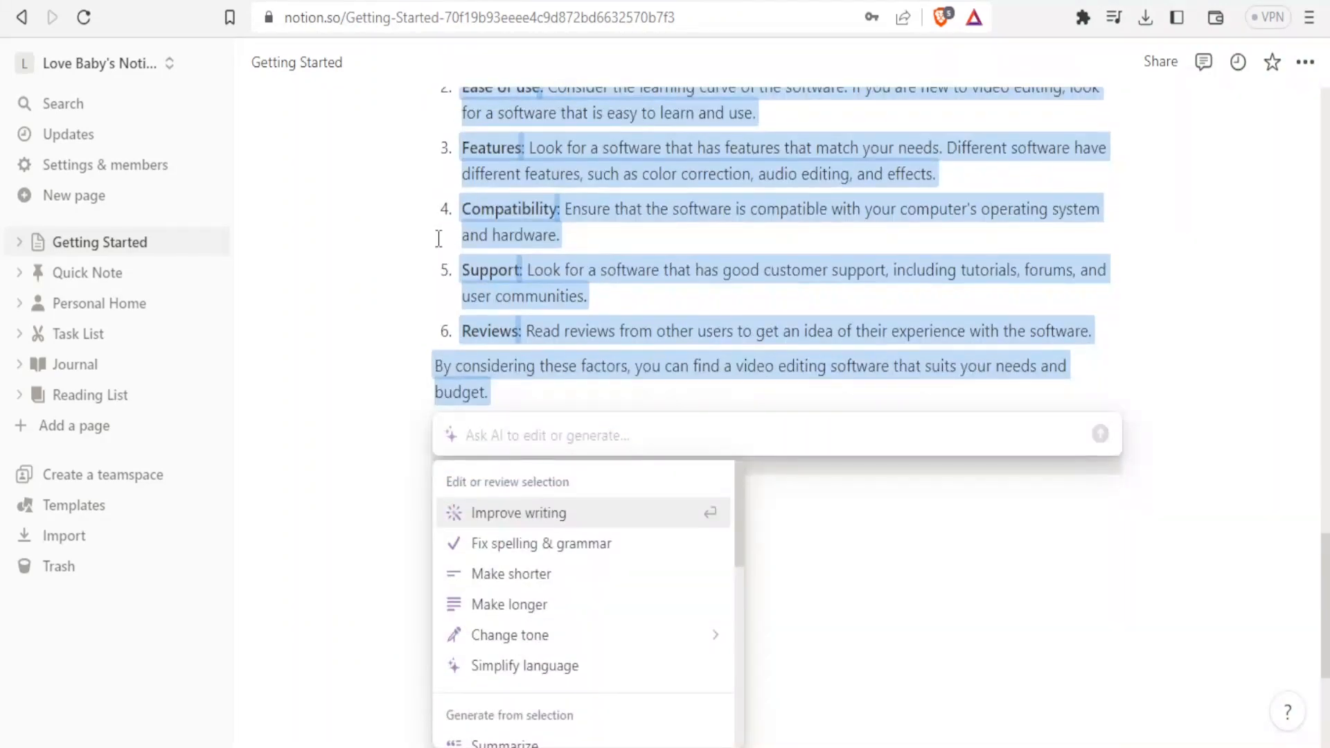
pyautogui.write('ac')
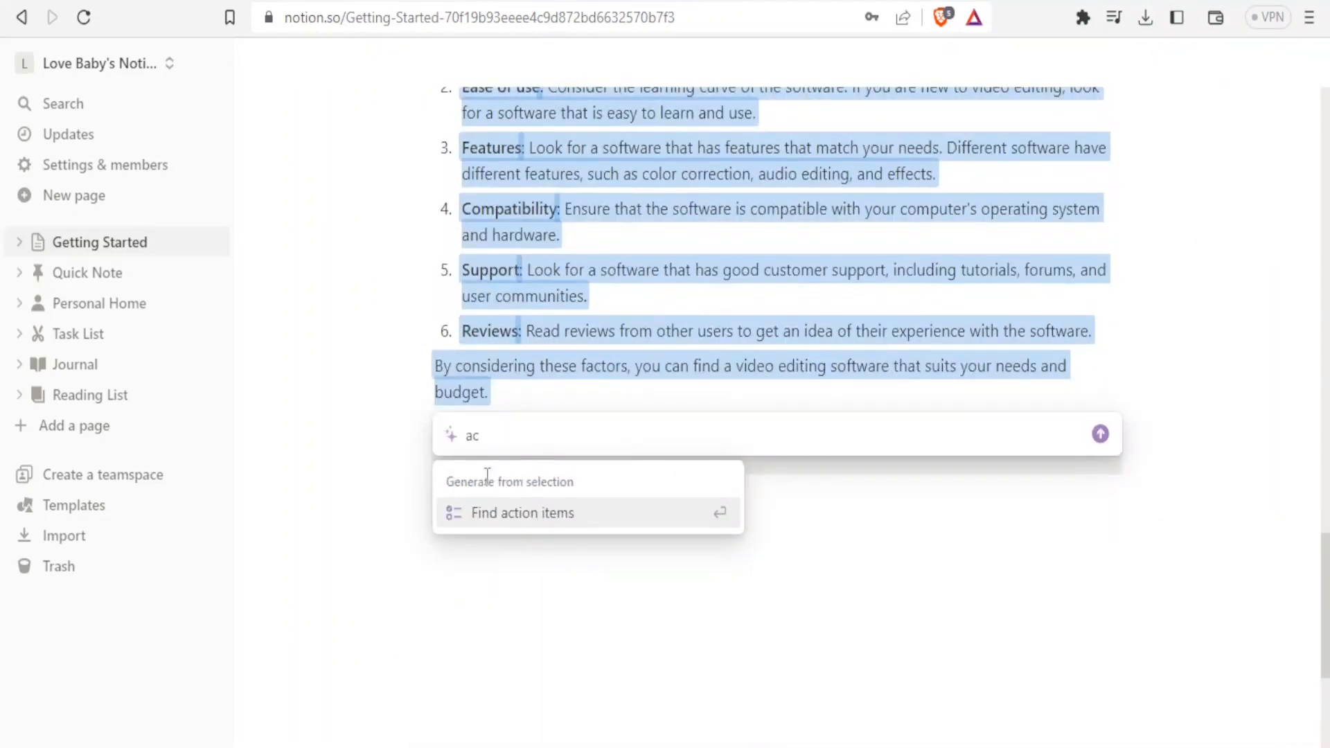
pyautogui.click(514, 525)
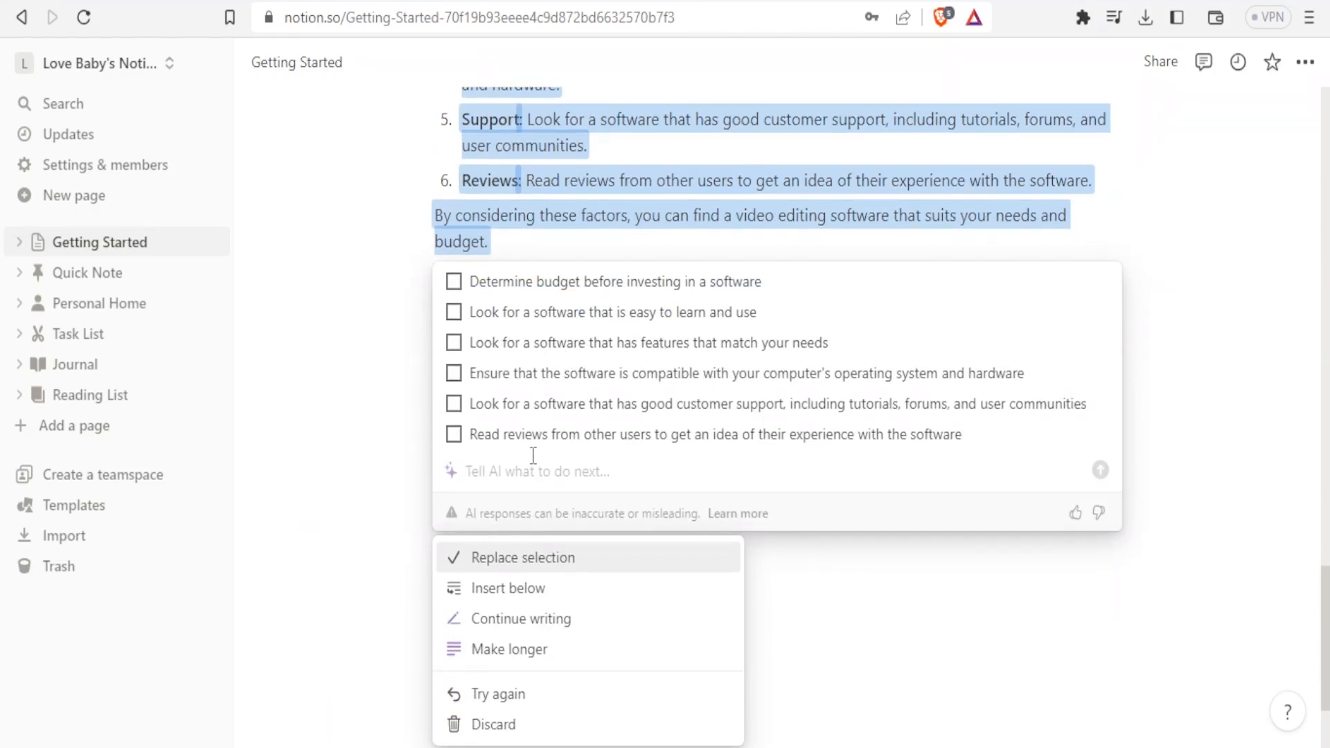
pyautogui.click(498, 573)
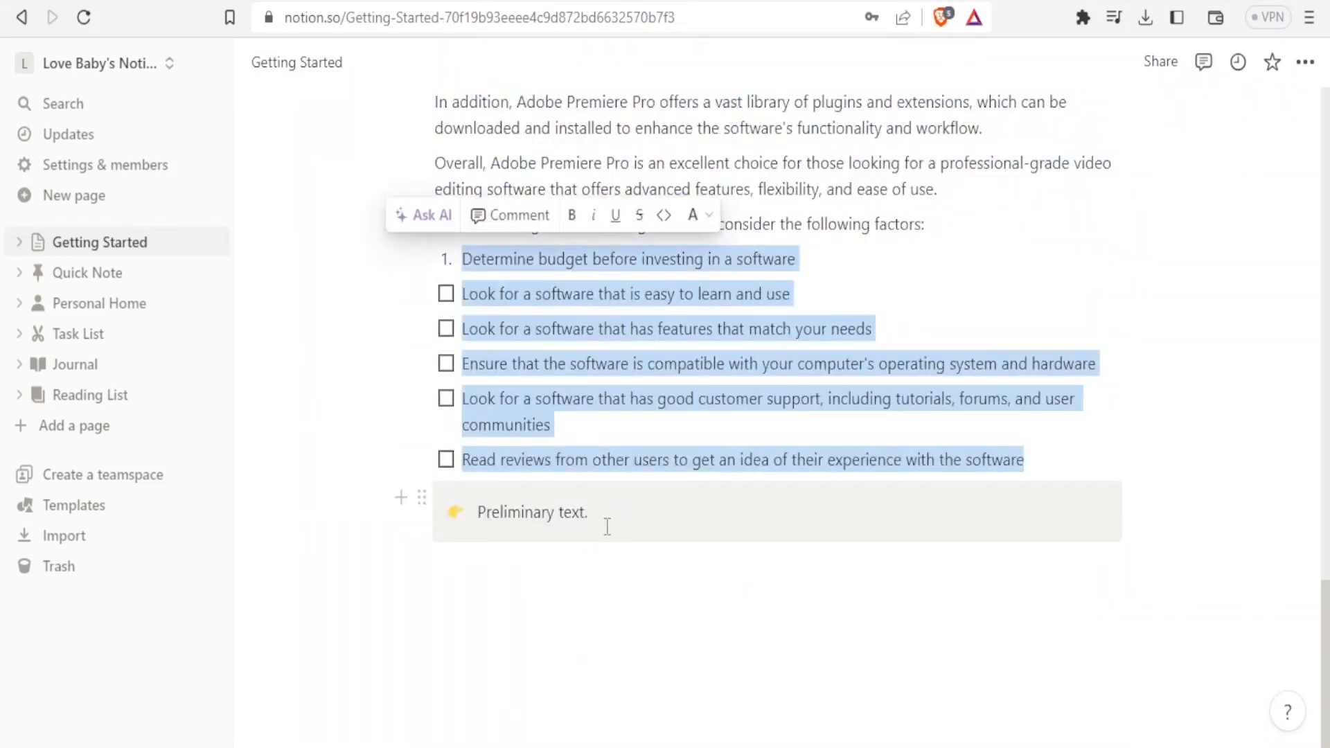
pyautogui.click(635, 416)
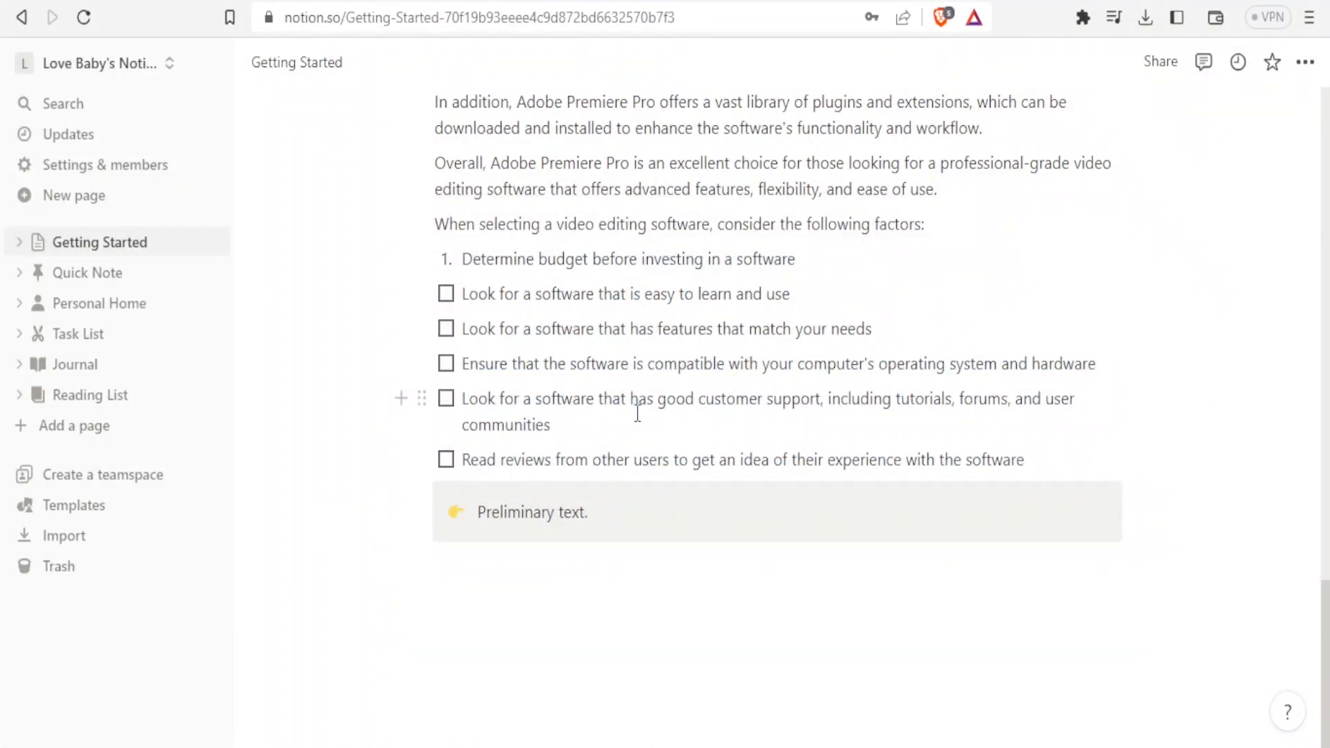
# Have the AI write a story on the empty line below the callout, then read through it and keep it.
pyautogui.click(481, 577)
pyautogui.press('space')
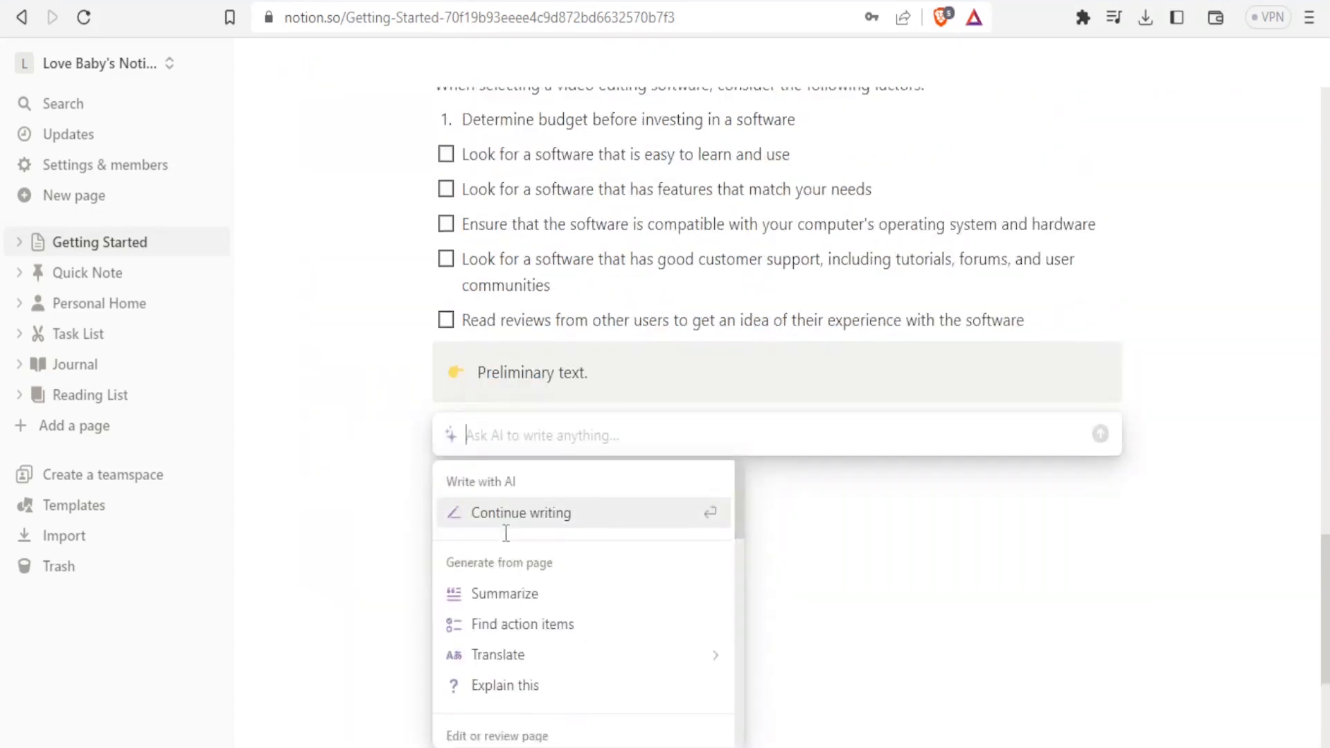
pyautogui.write('write ')
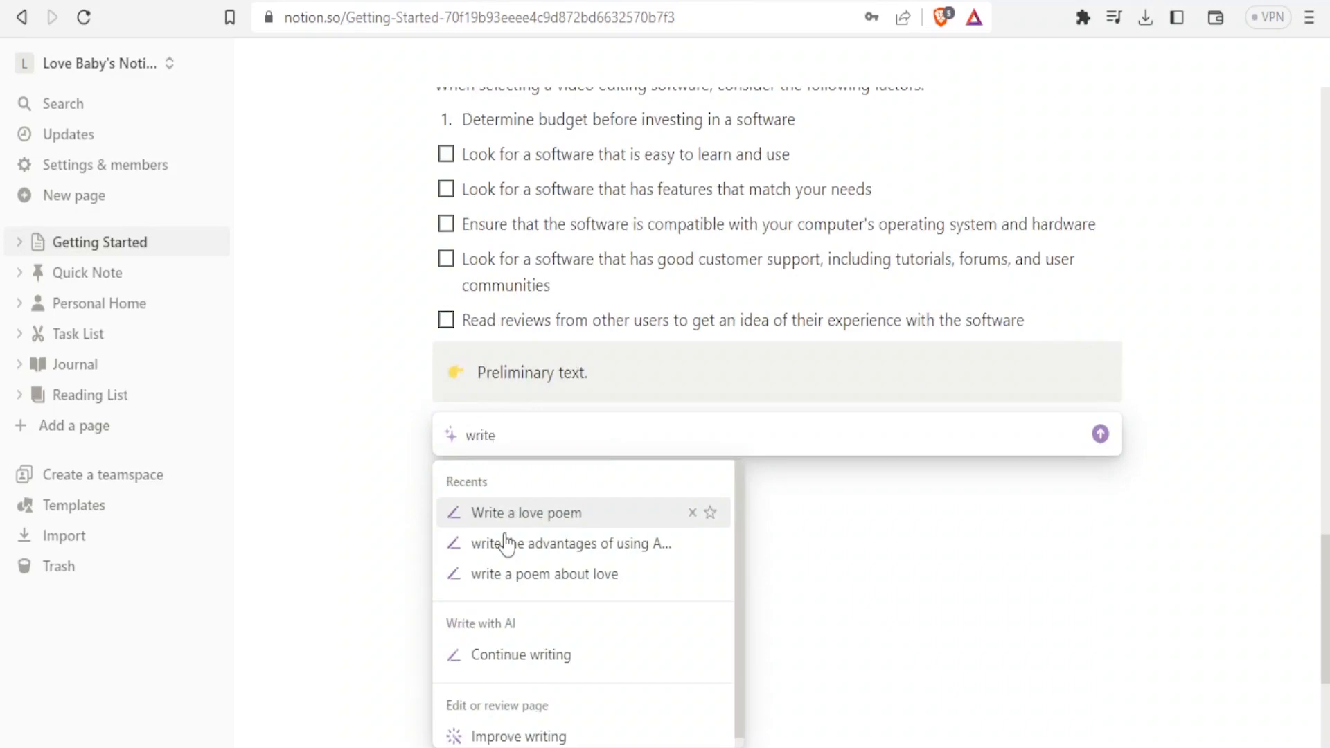
pyautogui.write('a s')
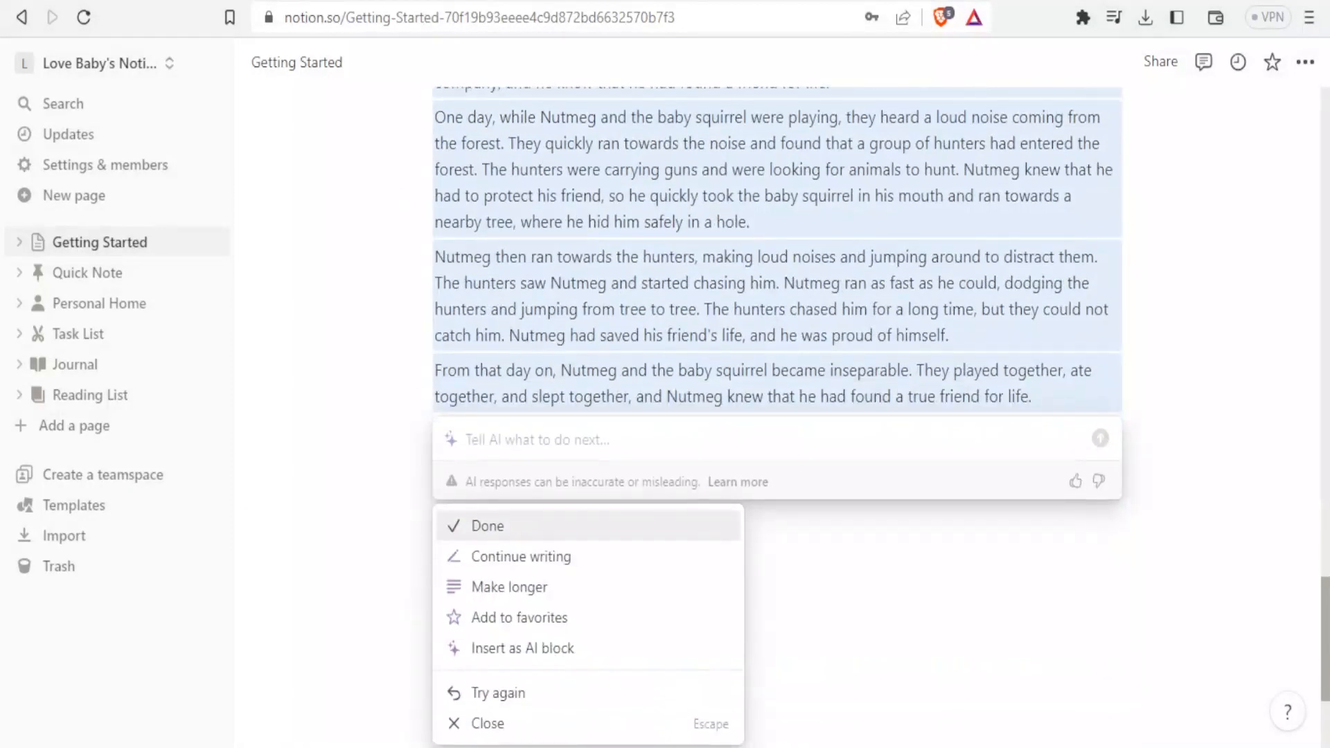
pyautogui.scroll(6, 776, 415)
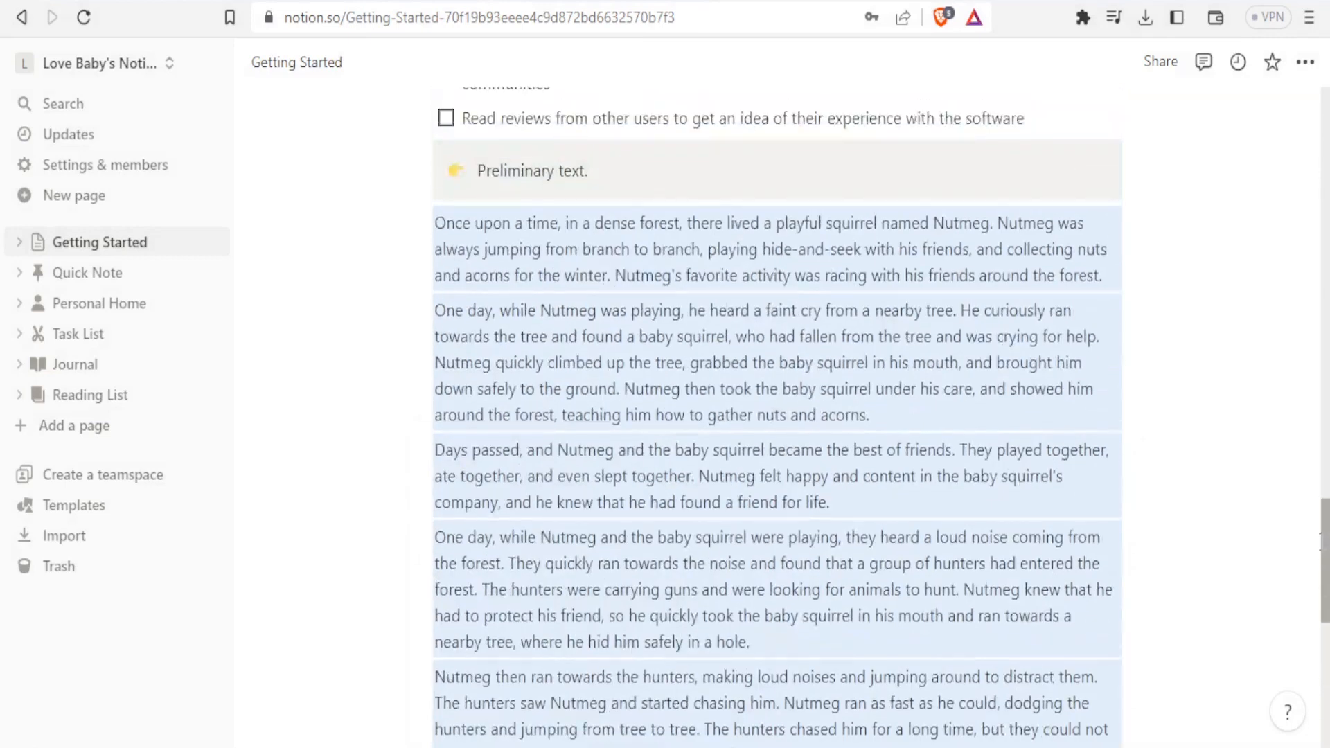
pyautogui.scroll(-1, 776, 416)
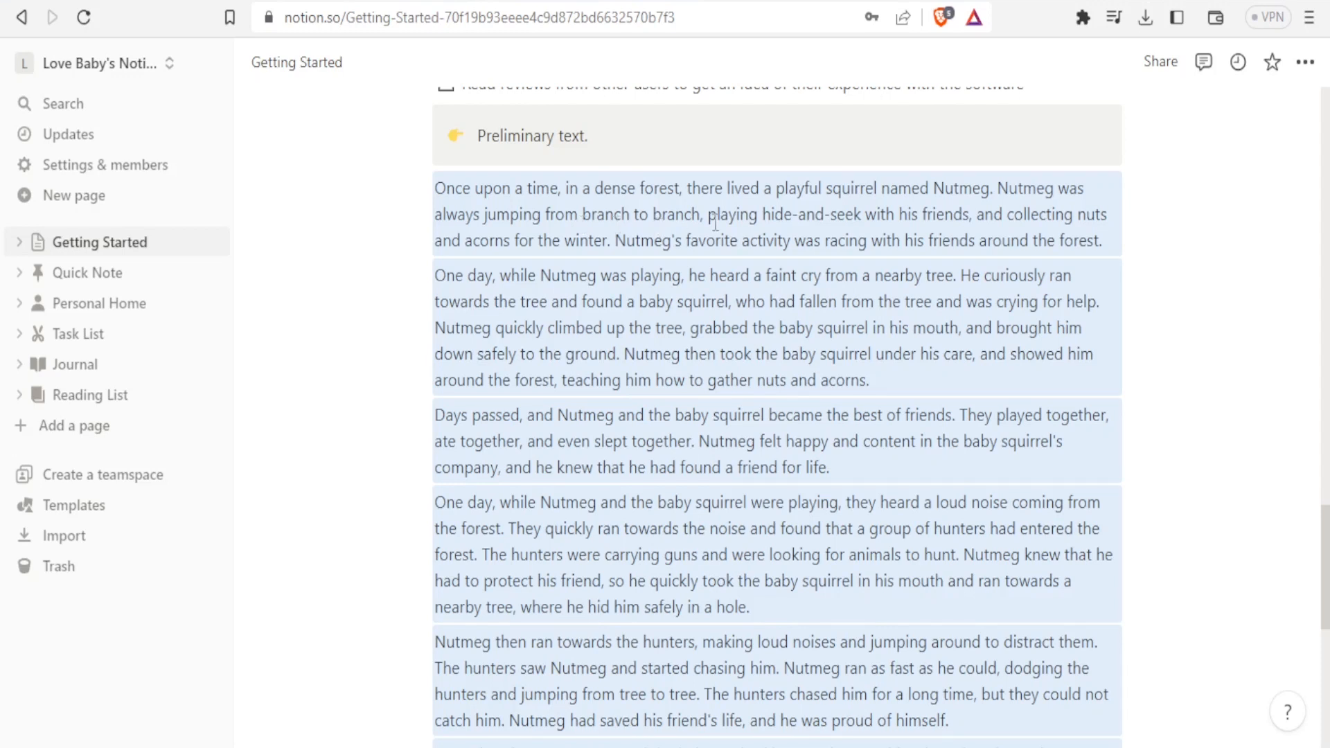
pyautogui.scroll(2, 1324, 547)
pyautogui.moveTo(1326, 524); pyautogui.dragTo(1326, 563)
pyautogui.click(837, 670)
# Select the whole squirrel story and have the AI change its tone to Confident.
pyautogui.moveTo(1053, 684); pyautogui.dragTo(424, 258)
pyautogui.click(433, 216)
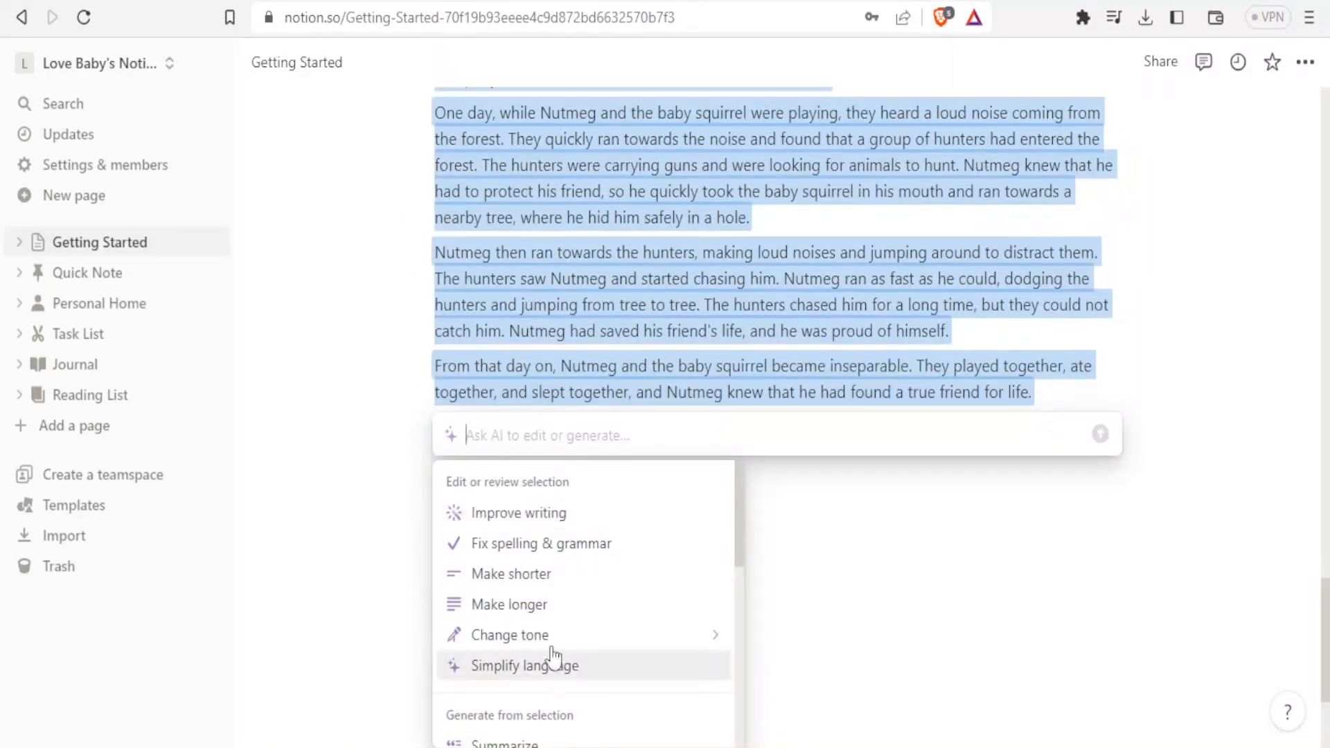
pyautogui.moveTo(547, 638)
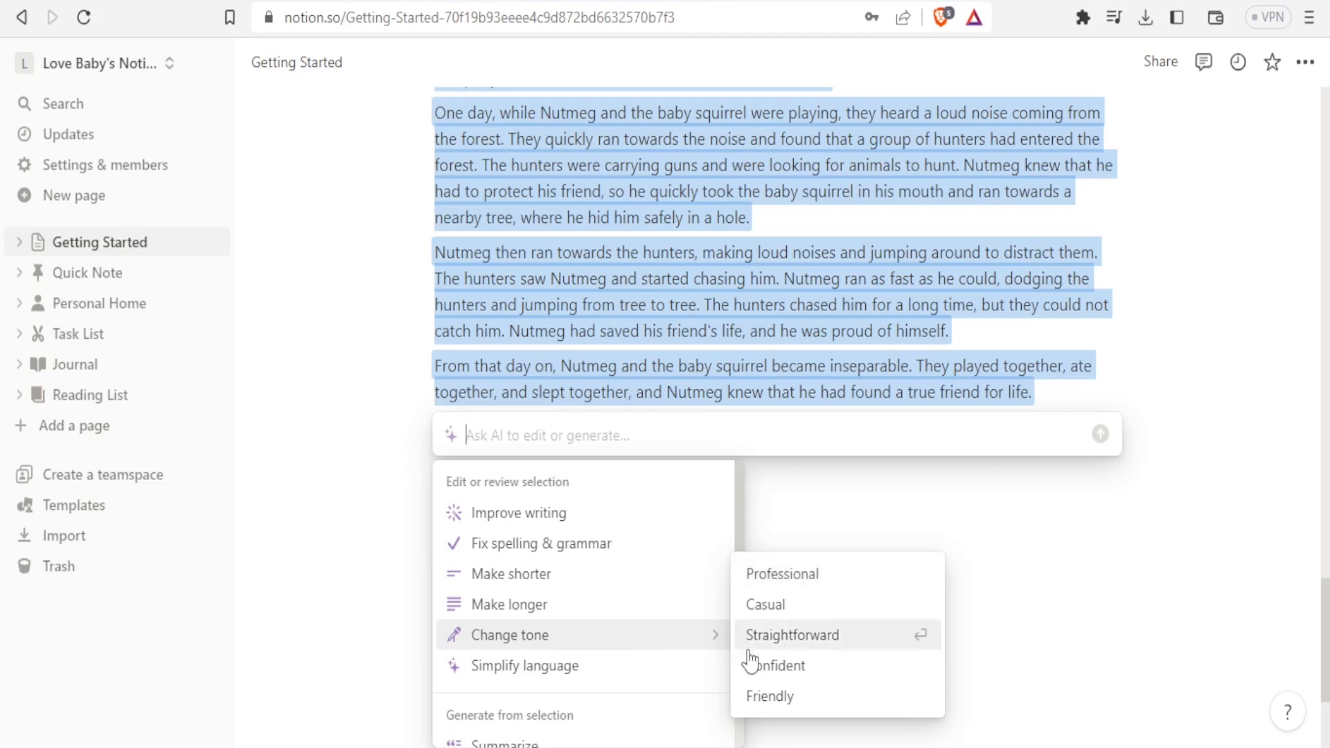
pyautogui.moveTo(1308, 617); pyautogui.dragTo(1318, 536)
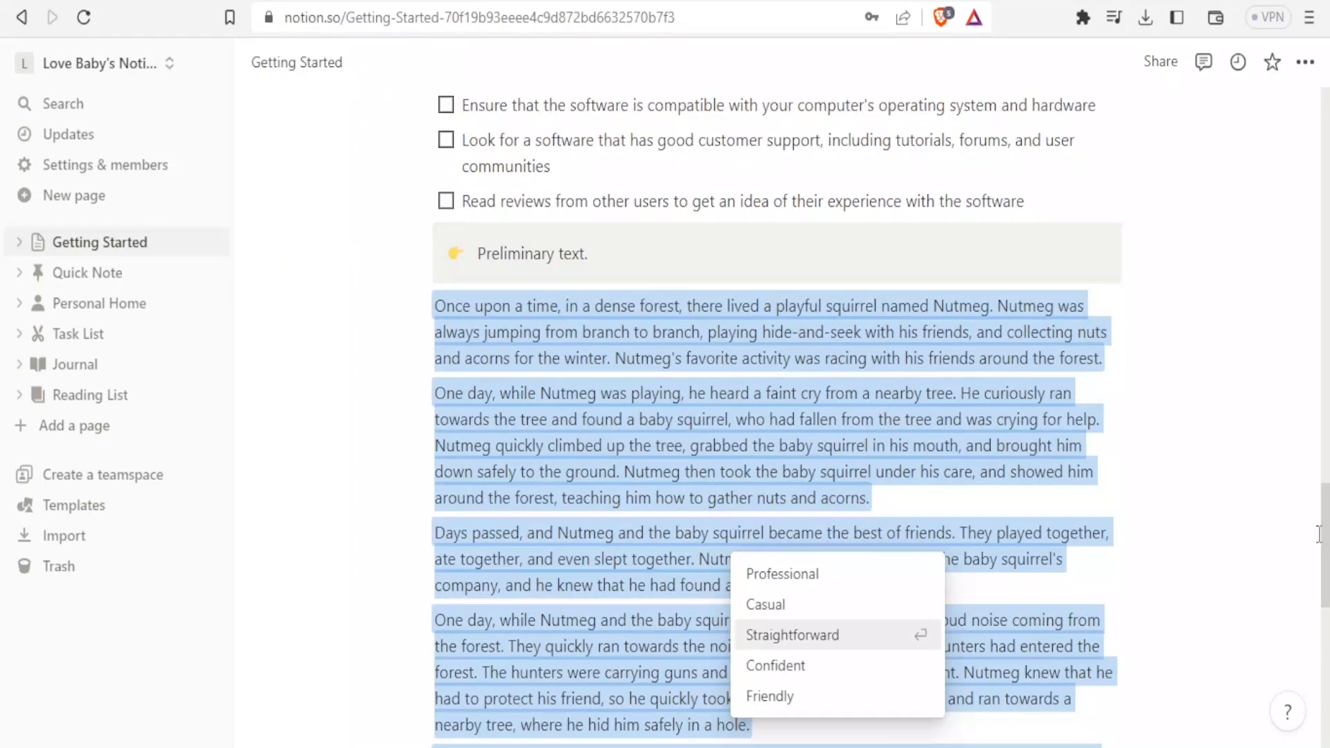
pyautogui.click(813, 672)
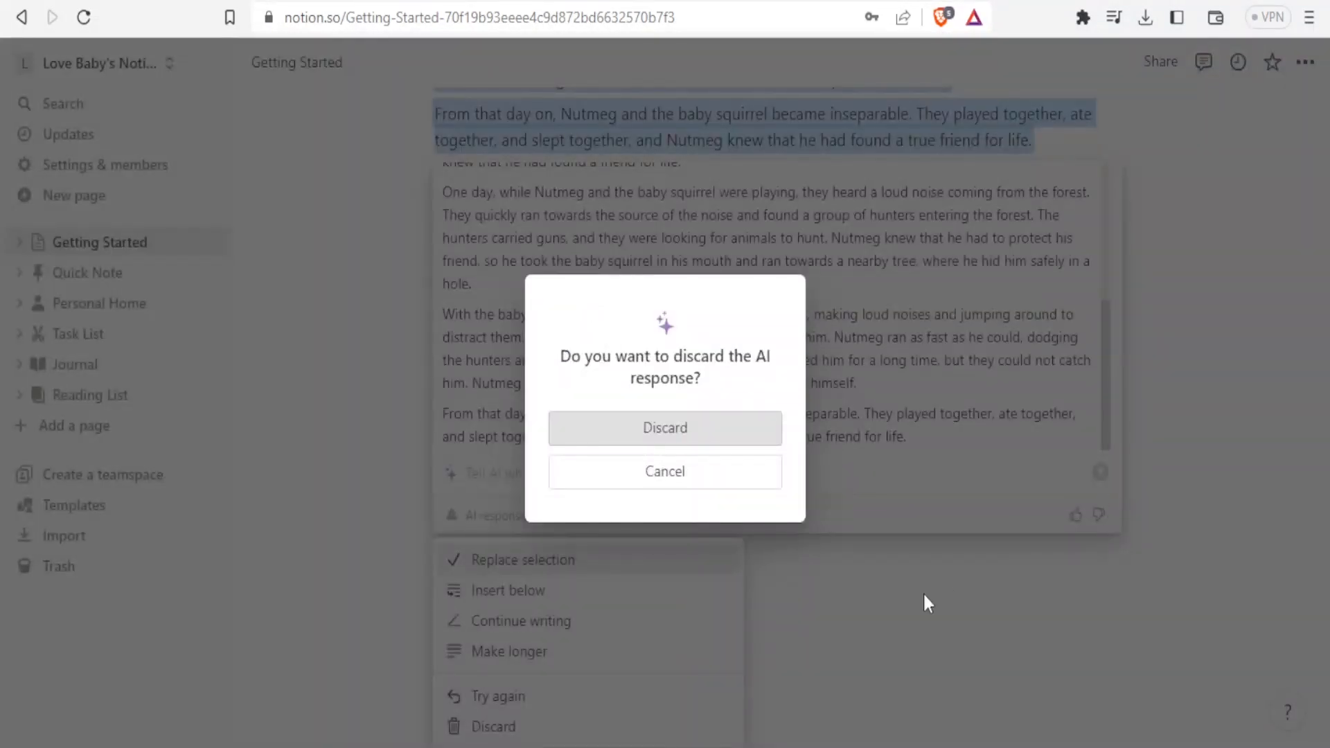
# Keep the AI response, compare the Confident version with the original story, and replace the selection with it.
pyautogui.click(724, 478)
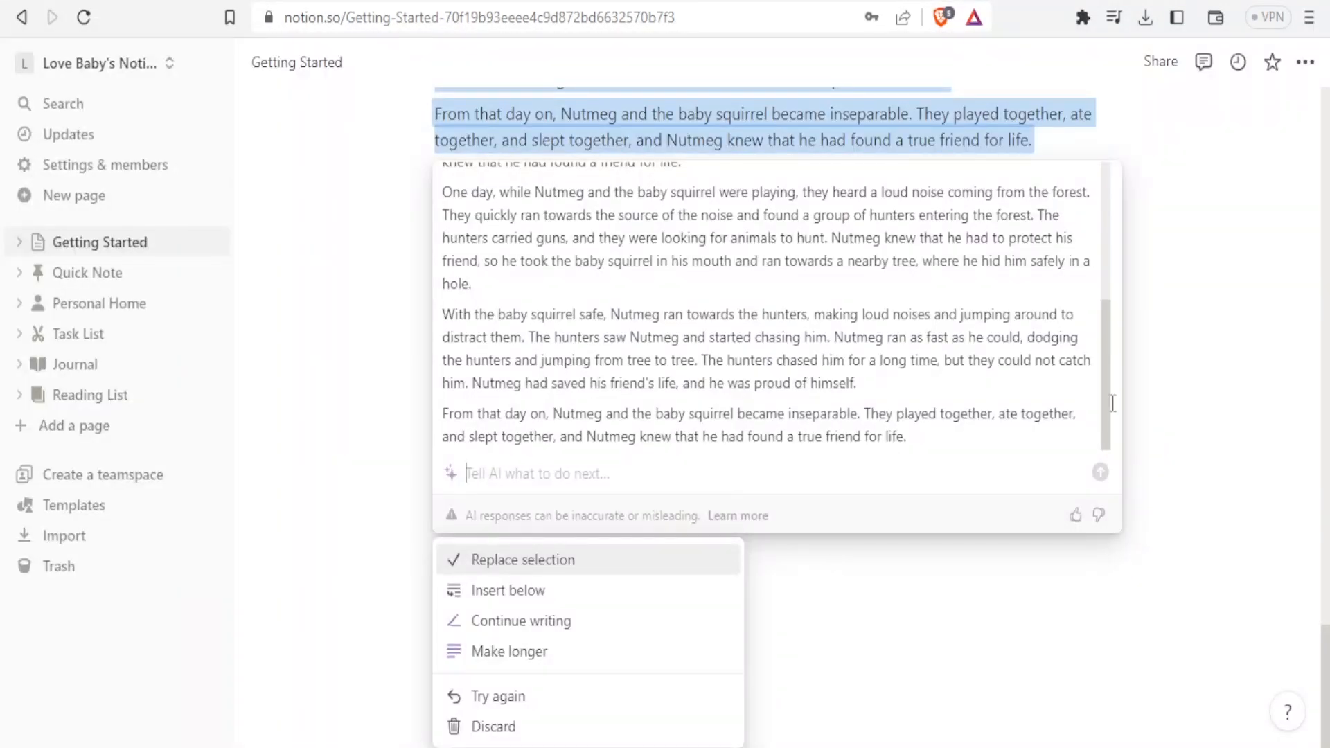
pyautogui.moveTo(1112, 403); pyautogui.dragTo(1100, 261)
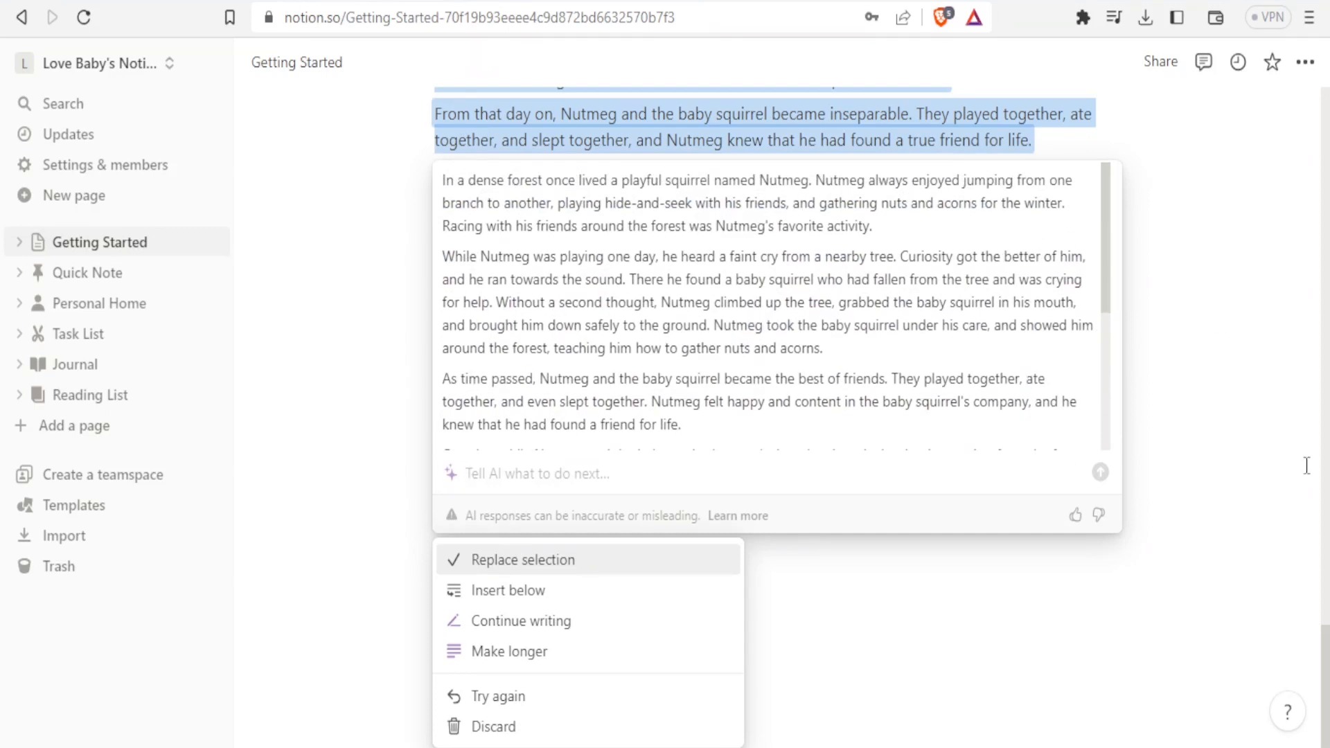
pyautogui.scroll(7, 1320, 632)
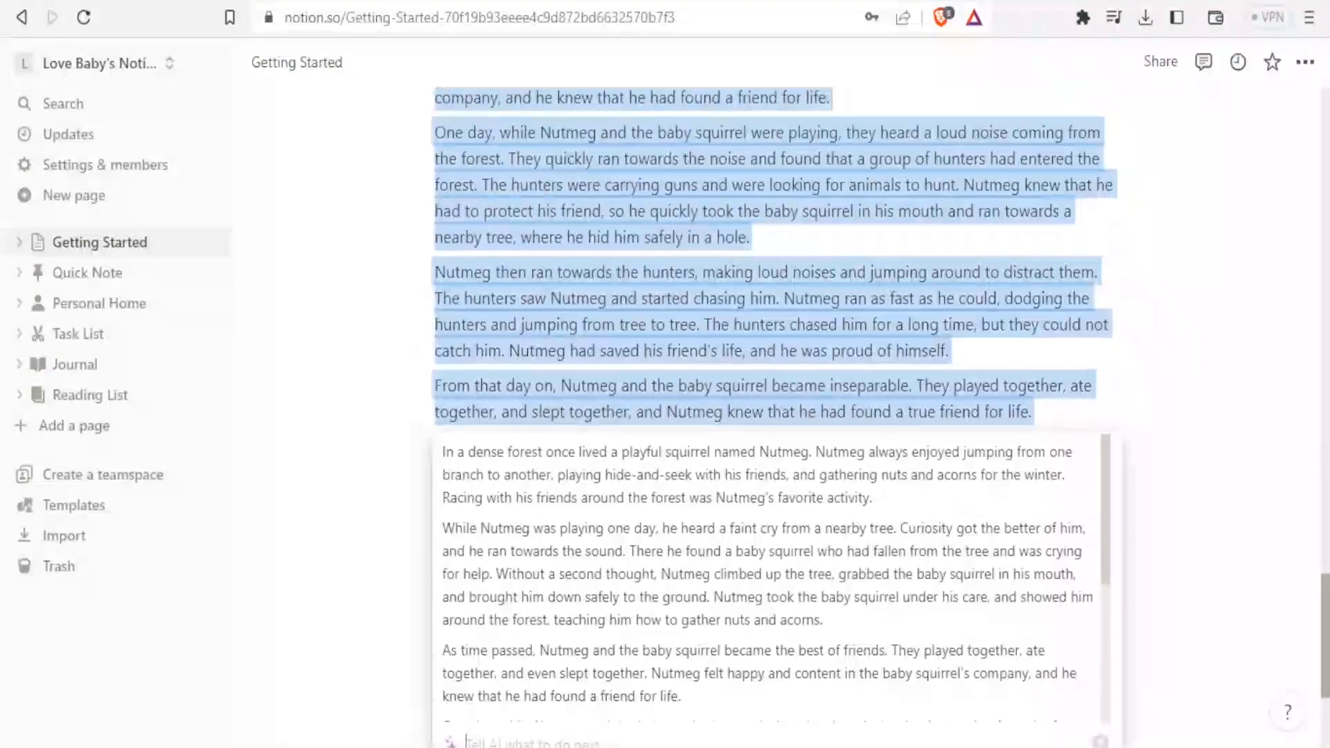
pyautogui.scroll(3, 949, 401)
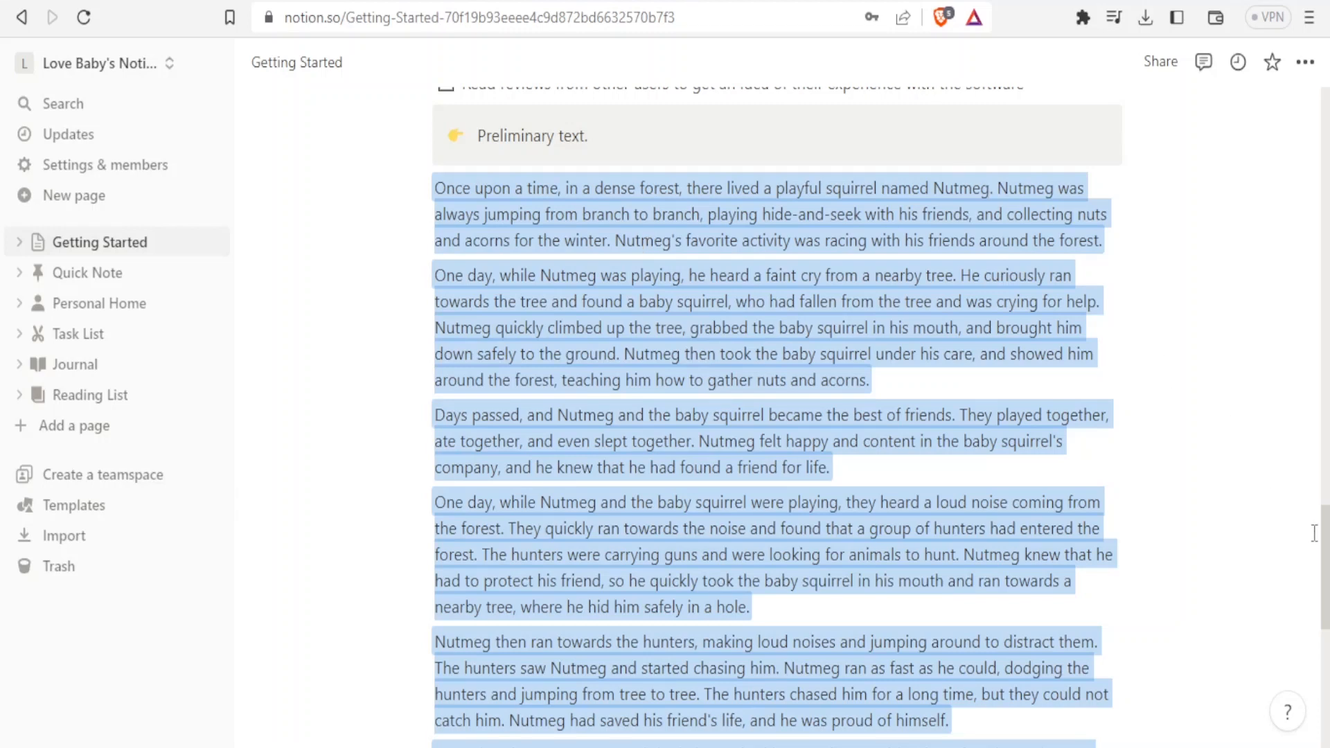
pyautogui.scroll(-5, 1316, 533)
pyautogui.scroll(-5, 776, 416)
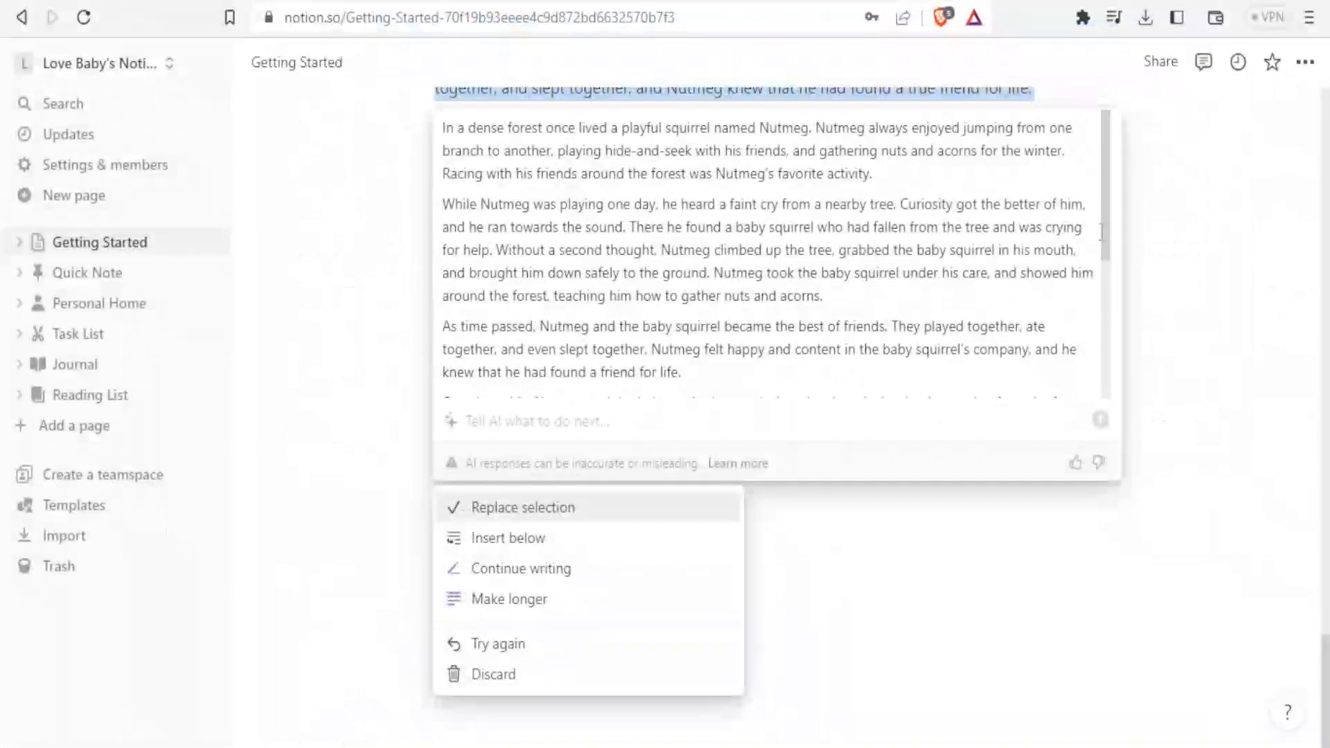
pyautogui.click(557, 514)
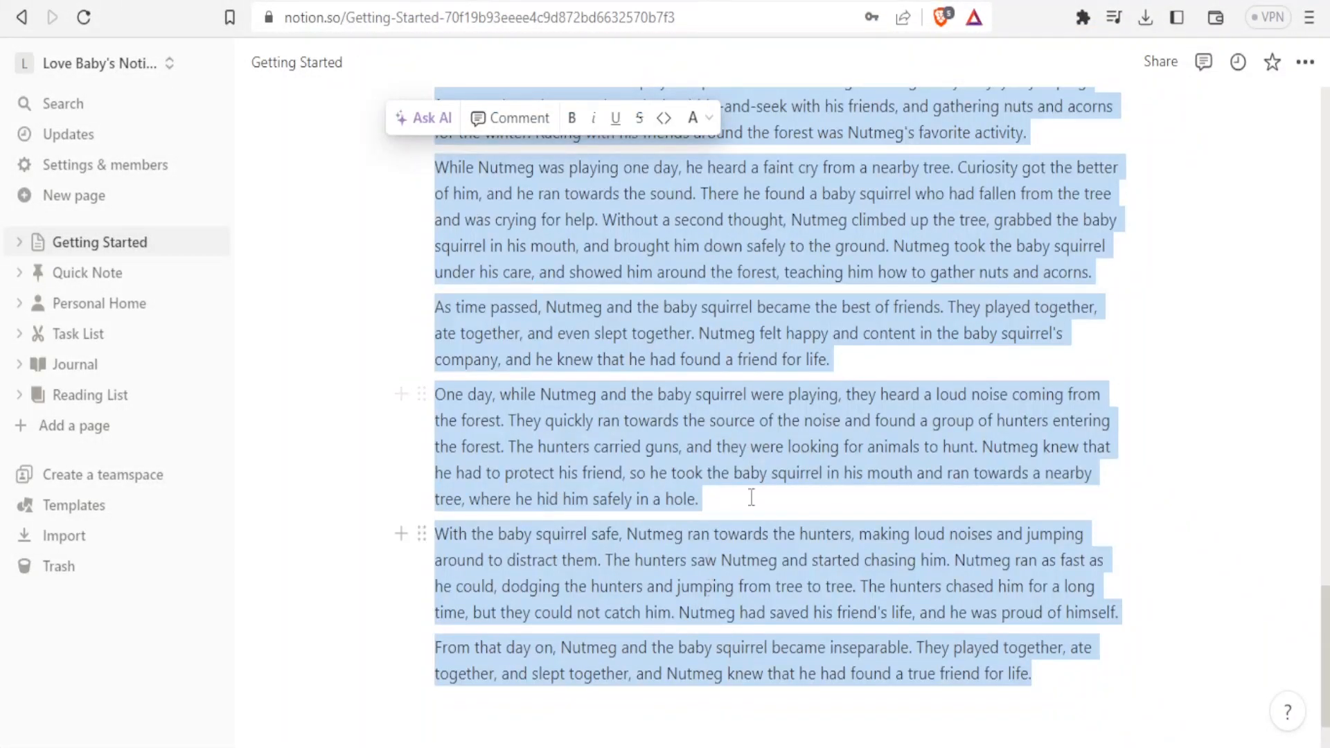
# Have the AI make the selected squirrel story shorter and replace the selection with the condensed version.
pyautogui.click(426, 119)
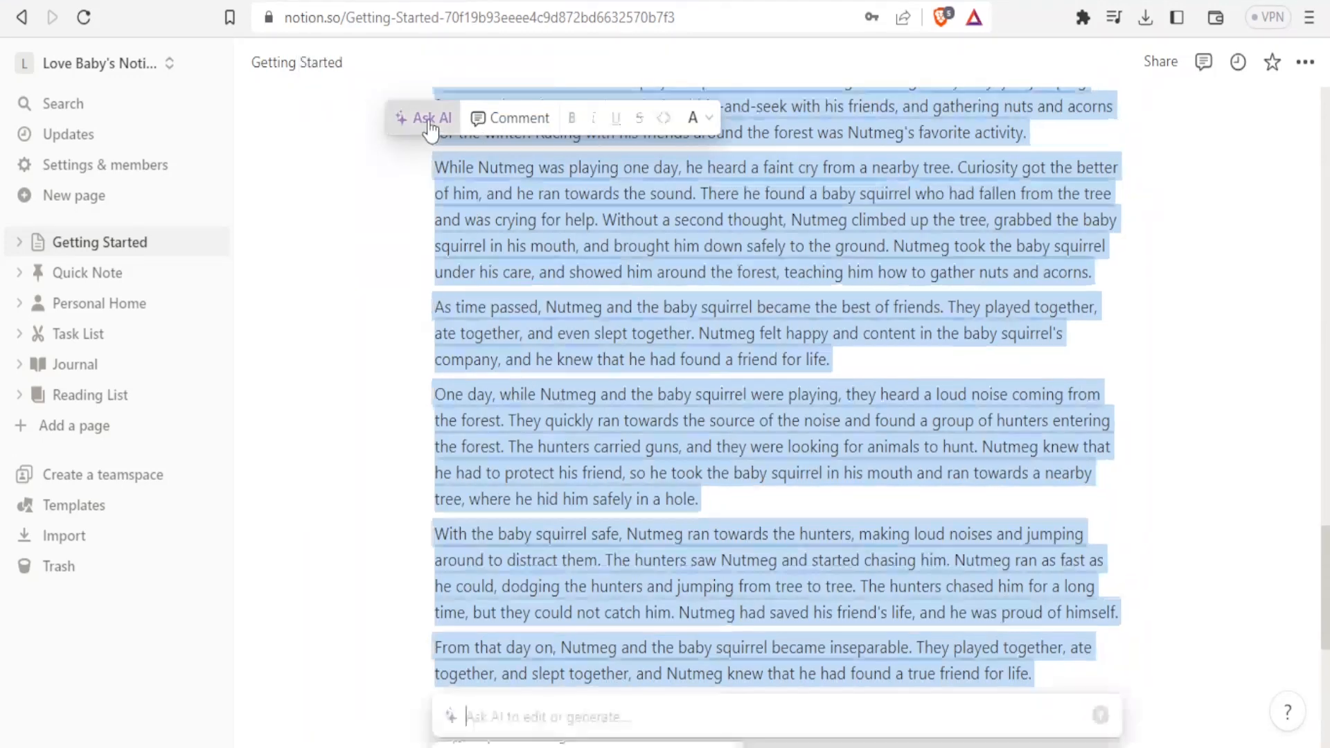
pyautogui.write('m')
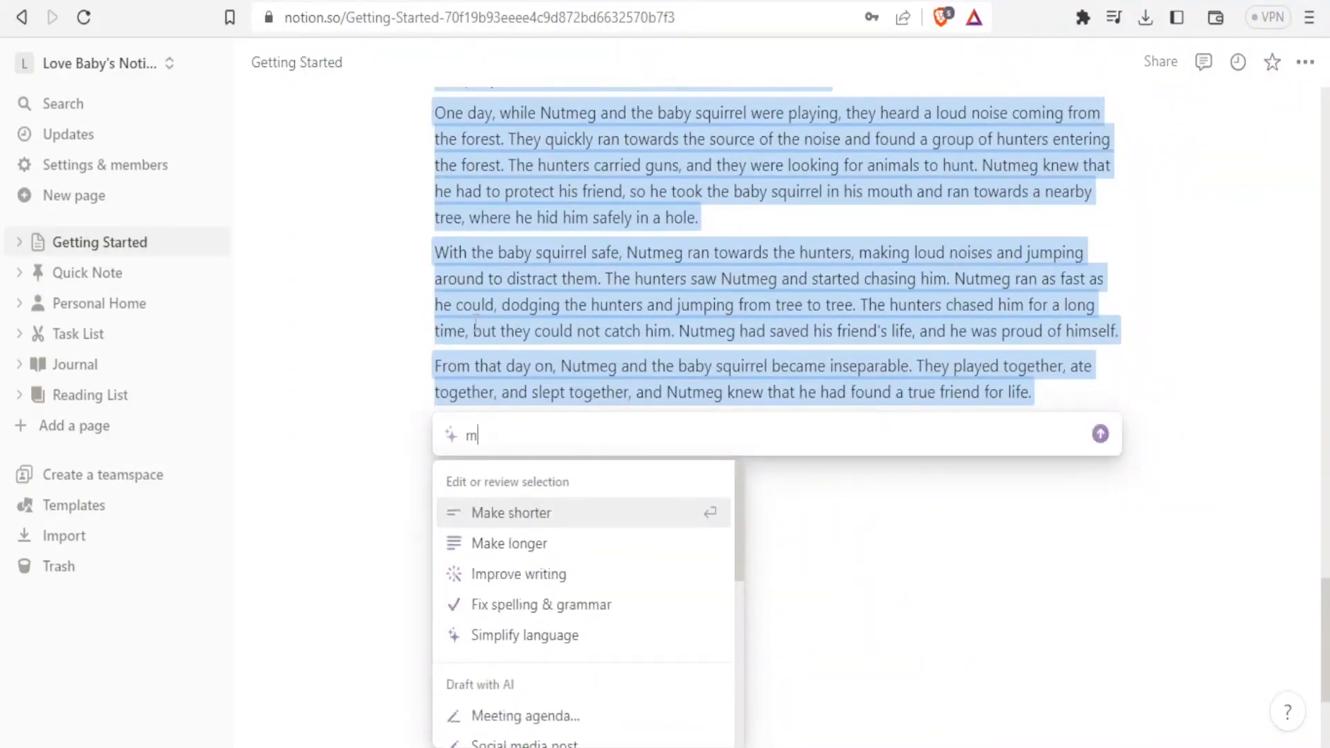
pyautogui.write('ake')
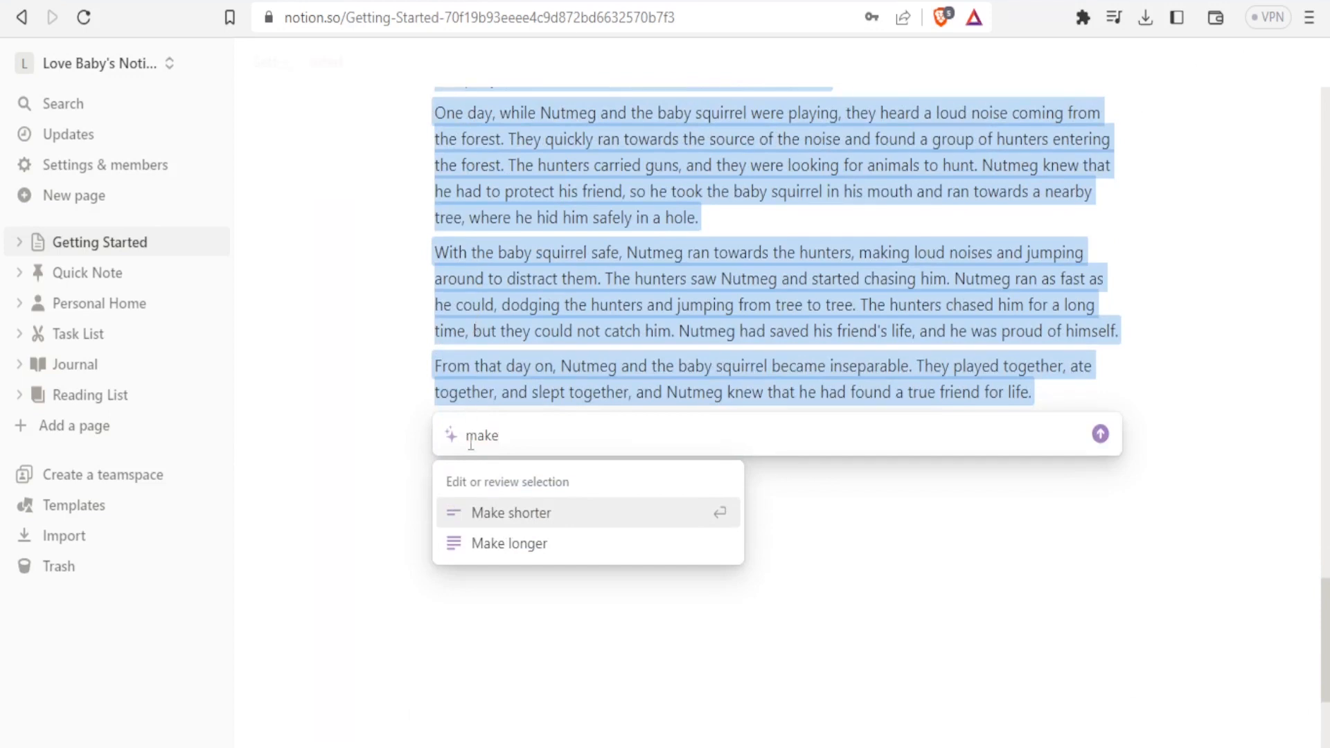
pyautogui.click(485, 519)
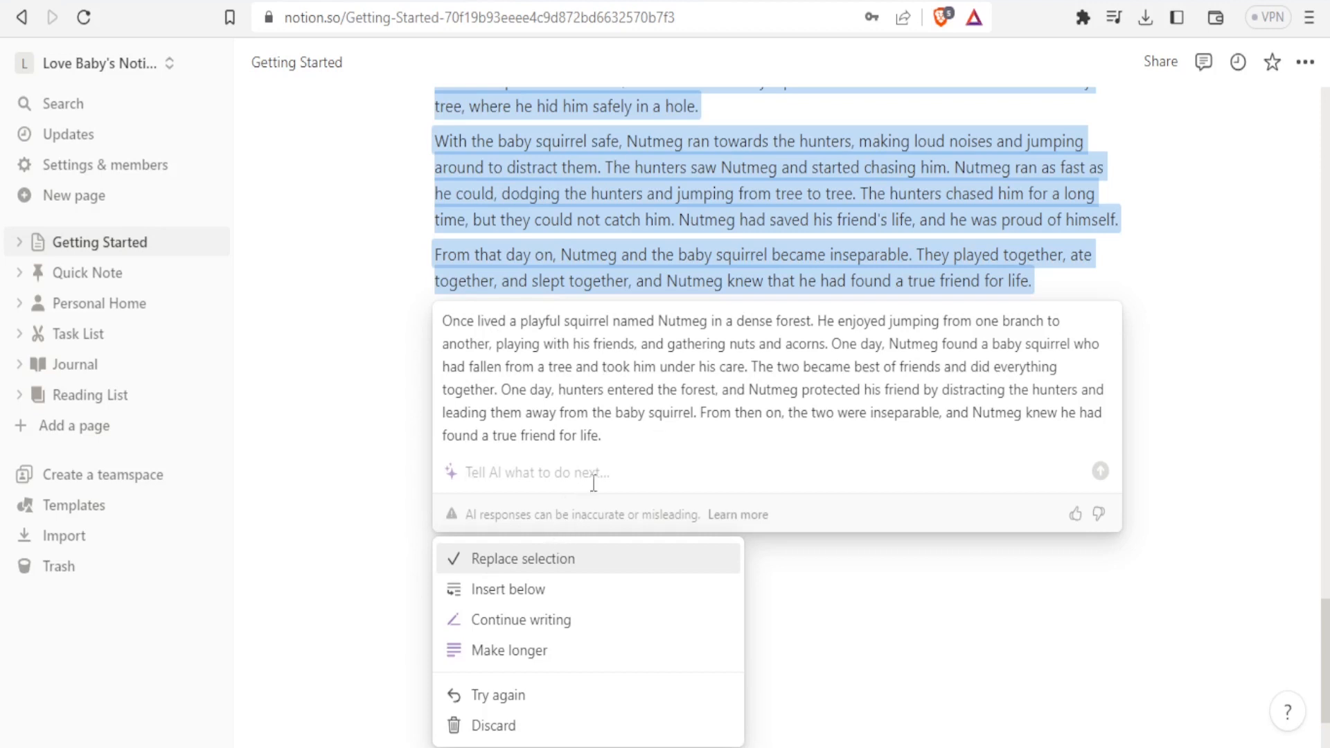
pyautogui.click(554, 559)
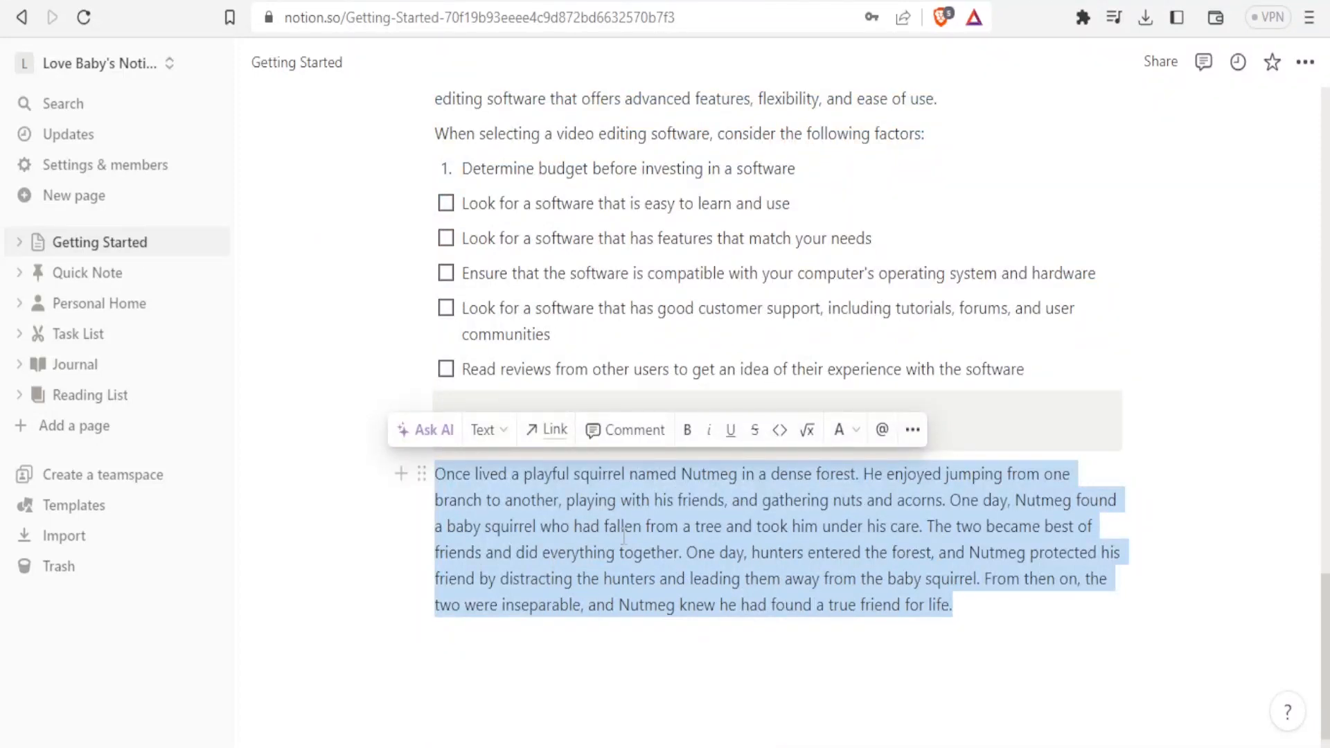
# Have the AI translate the shortened squirrel story into French and replace the selection with the translation.
pyautogui.click(434, 430)
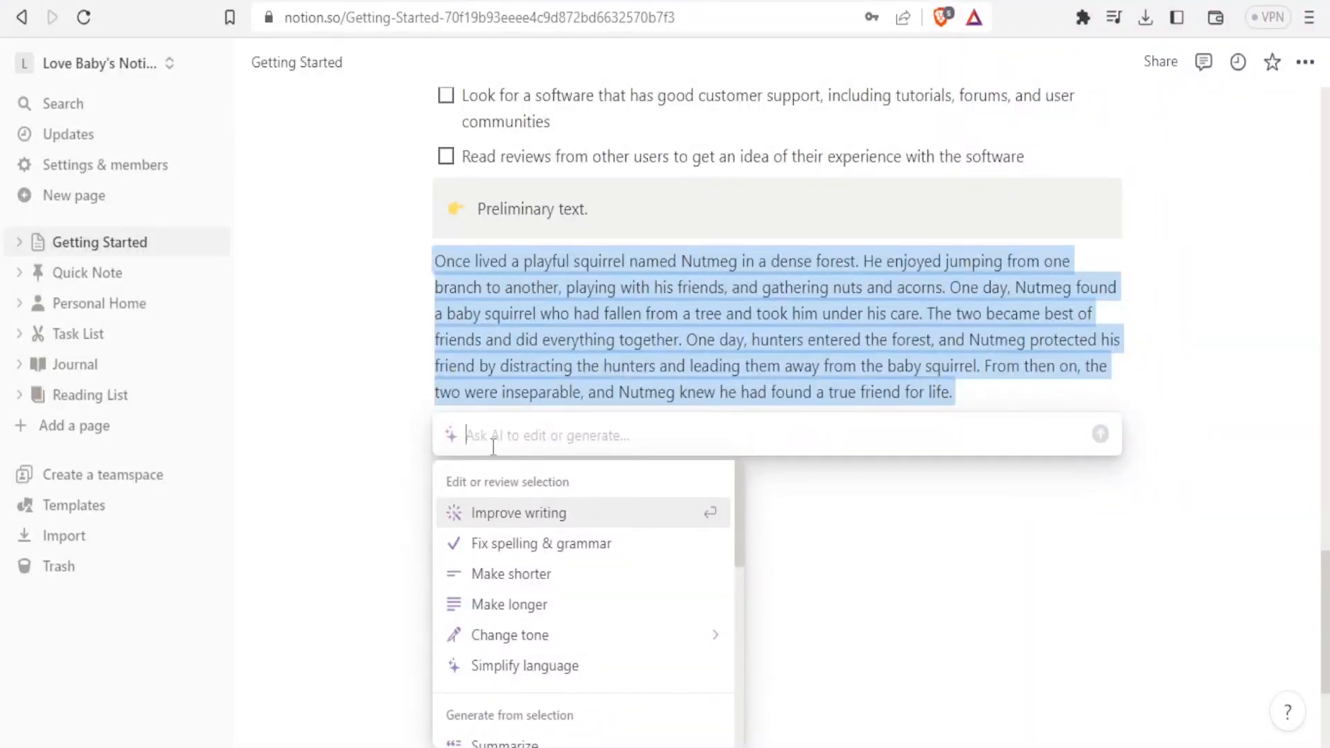
pyautogui.write('tr')
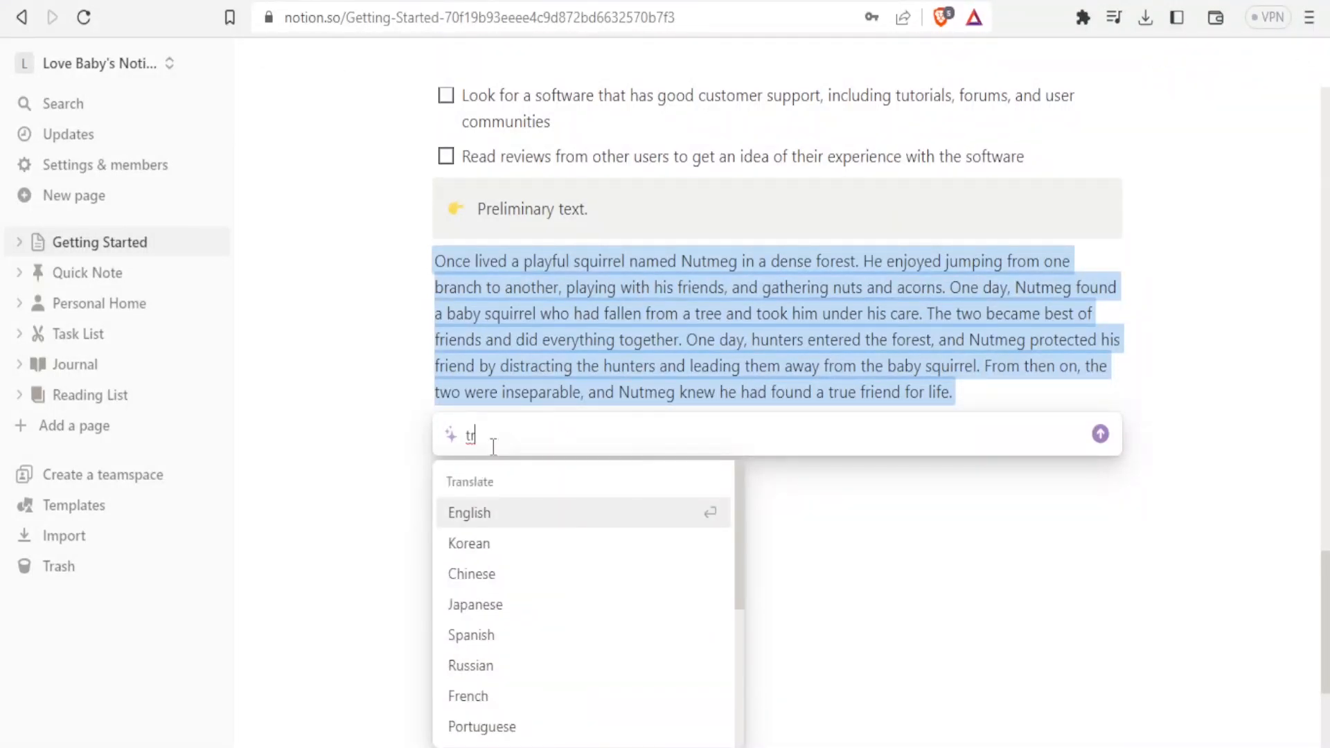
pyautogui.write('ans')
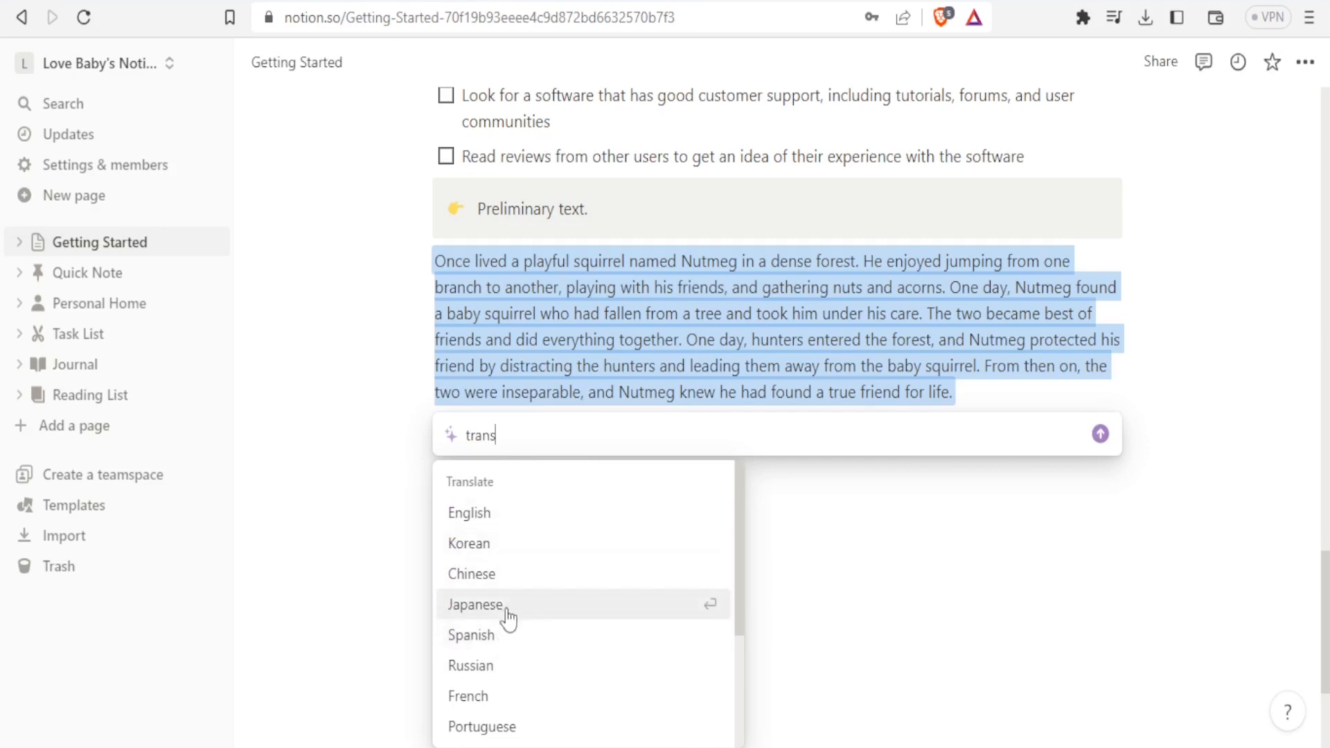
pyautogui.click(481, 696)
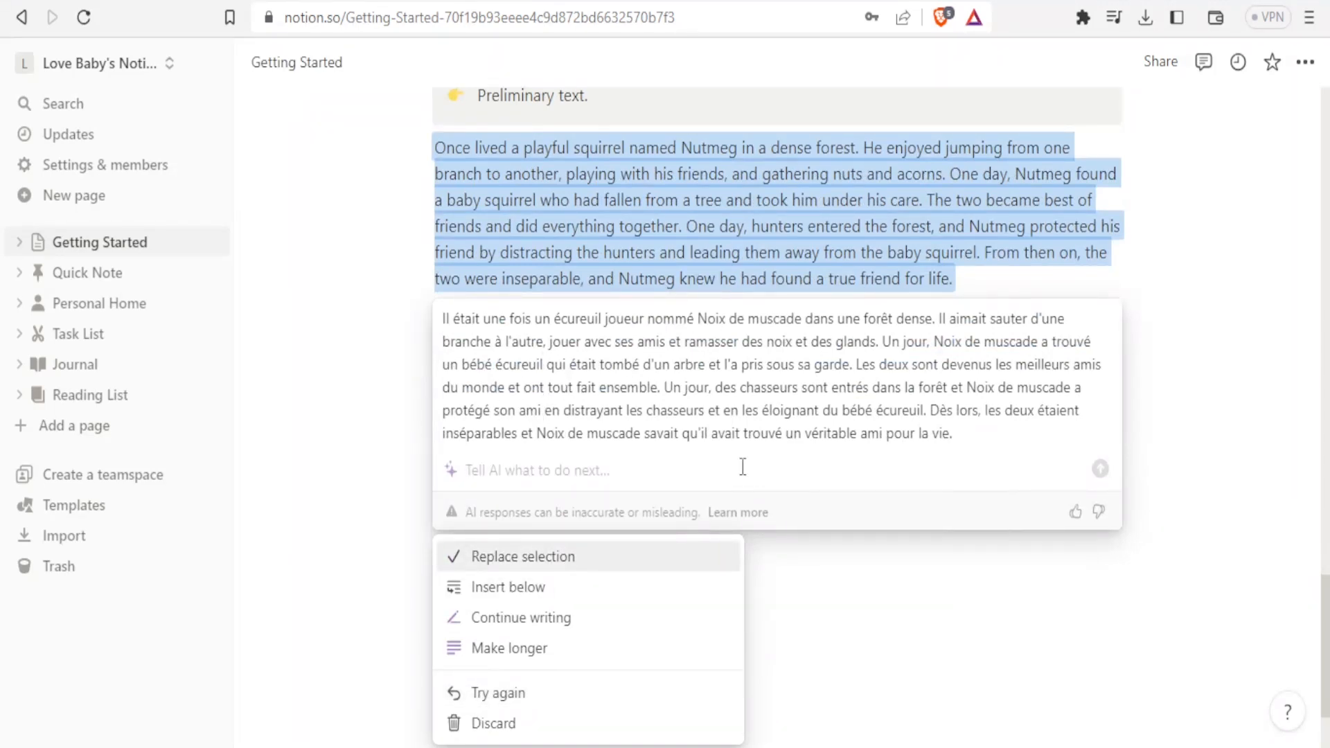
pyautogui.click(579, 562)
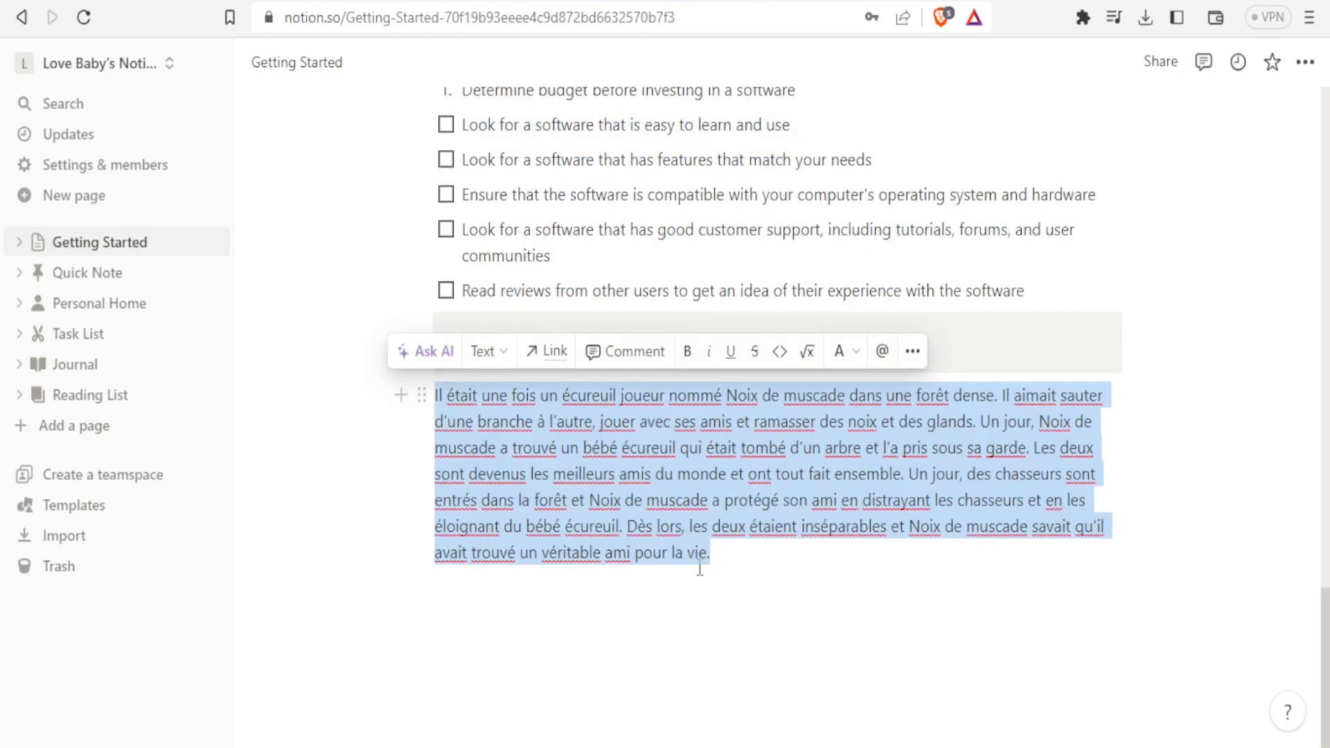
# Have the AI translate the French story into English, replace the selection with it, and bring up the AI editing options again.
pyautogui.click(429, 353)
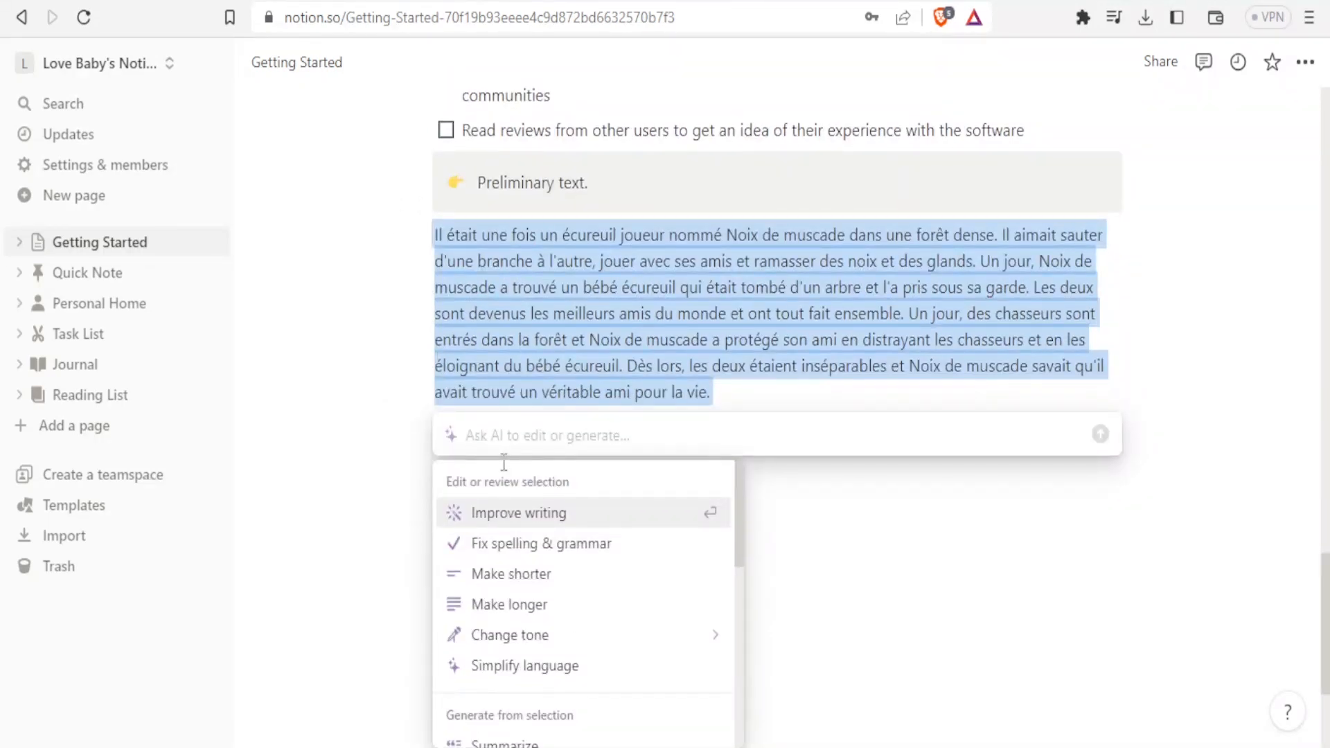
pyautogui.write('tra')
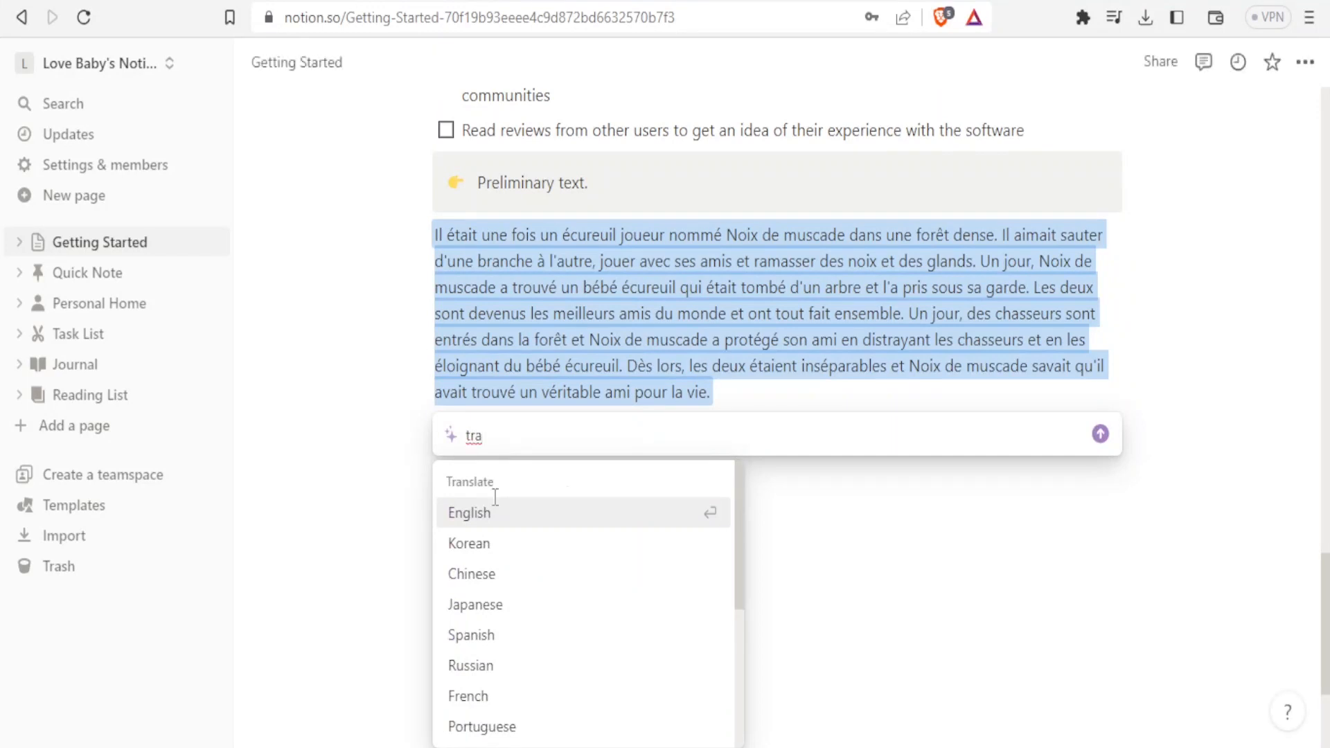
pyautogui.click(483, 516)
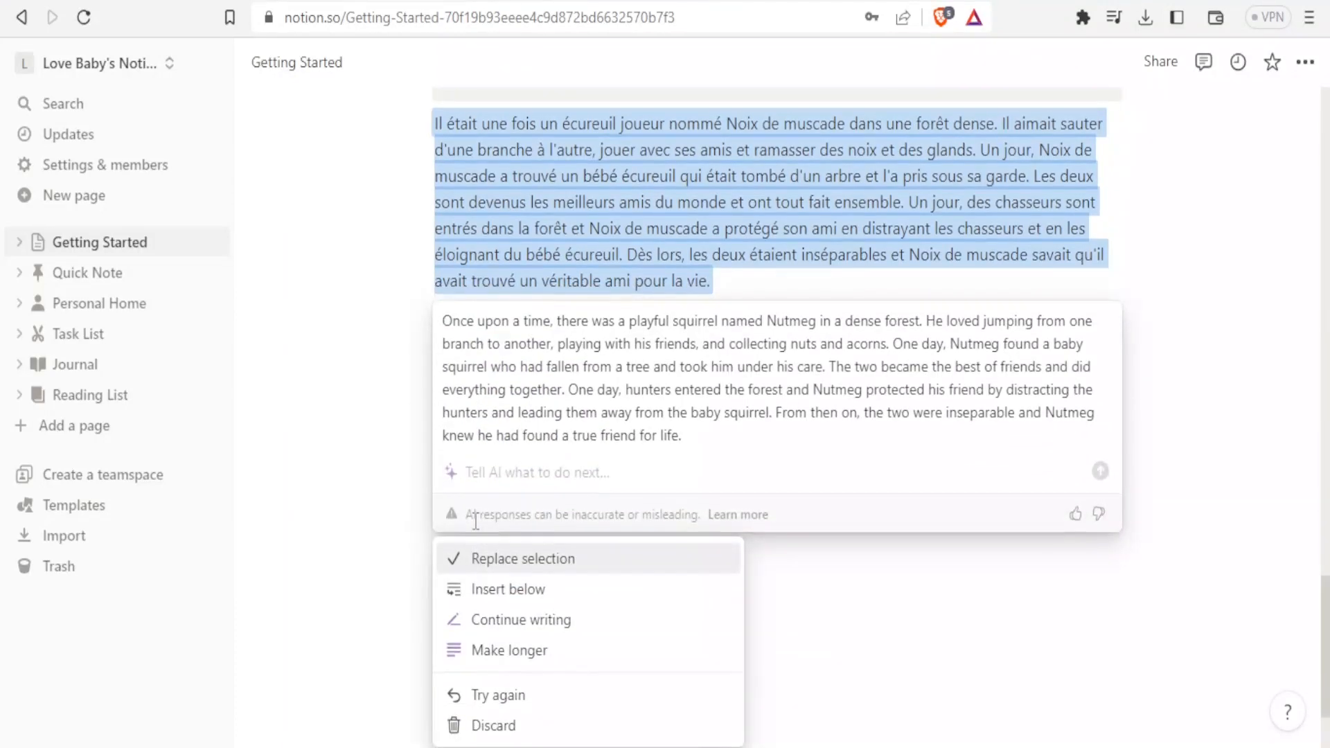
pyautogui.click(508, 560)
pyautogui.scroll(-3, 741, 589)
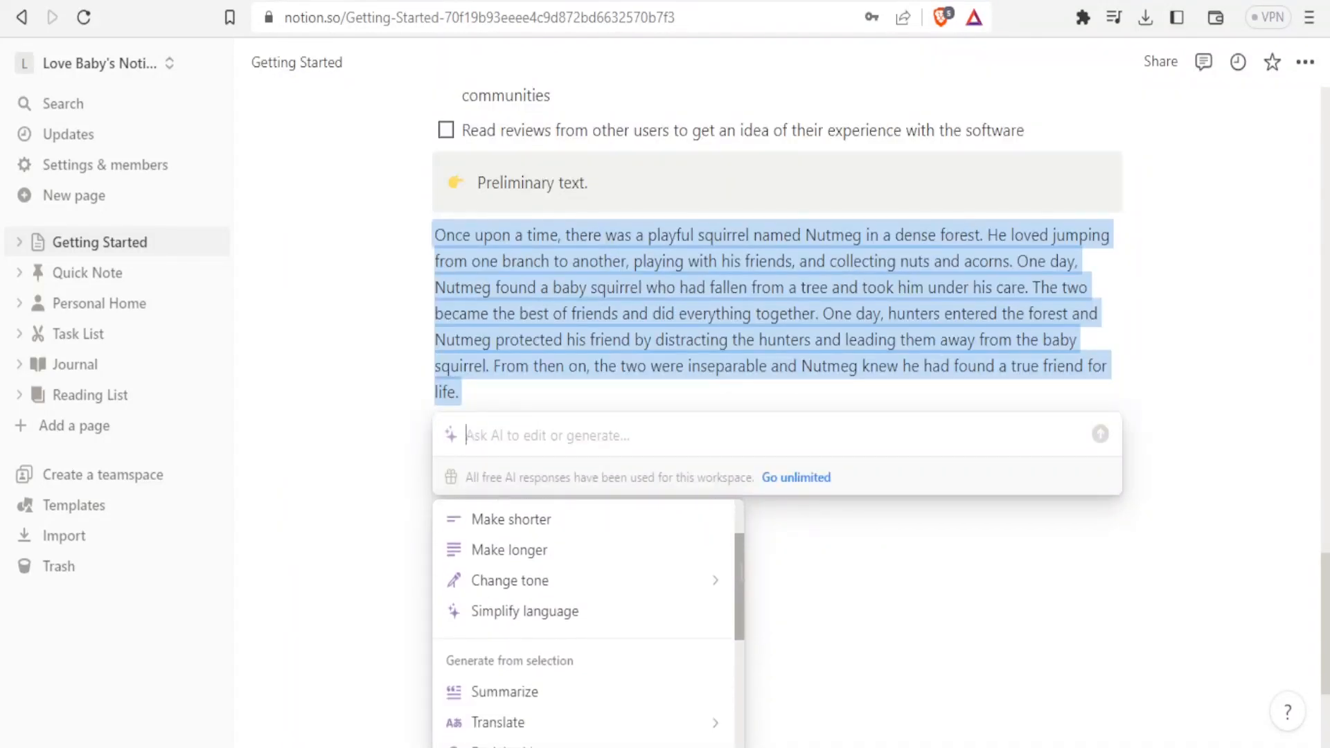
# Look through the AI's generating, writing and drafting options for the selected squirrel story, and dismiss them.
pyautogui.scroll(-4, 745, 590)
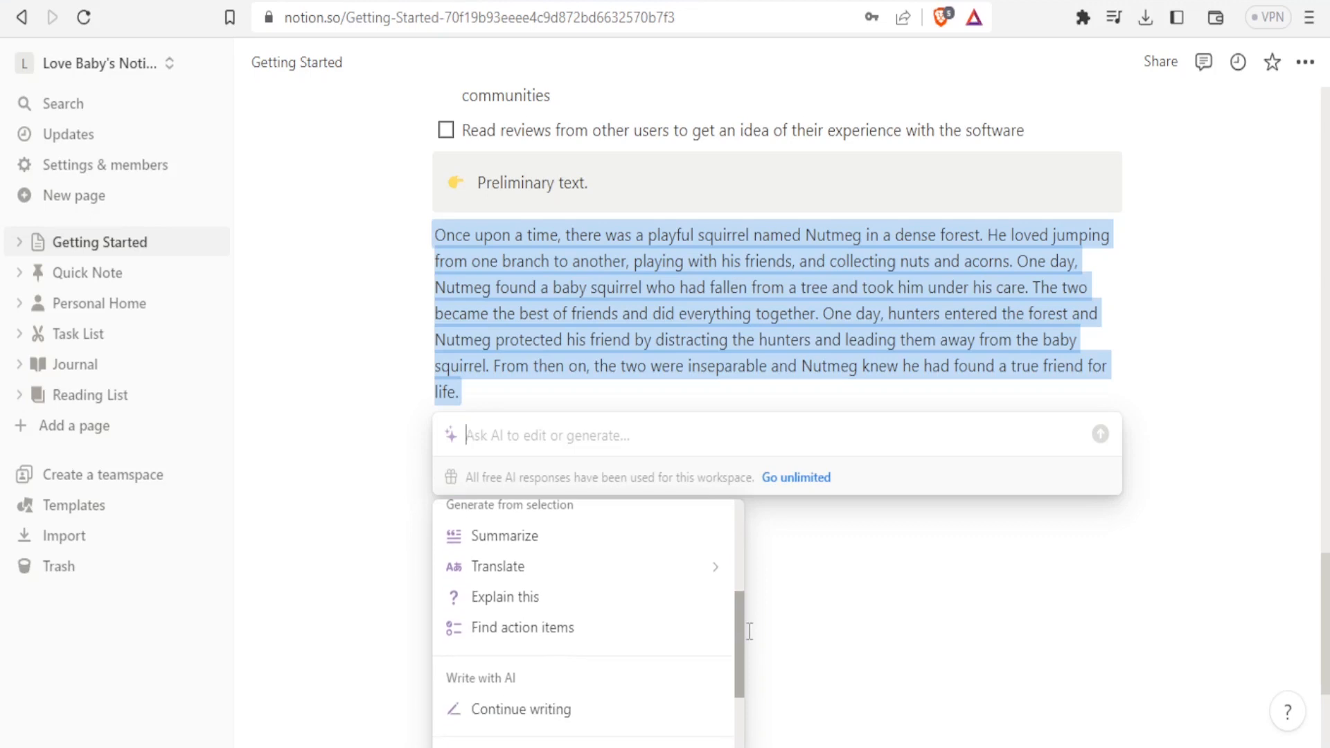
pyautogui.moveTo(750, 648); pyautogui.dragTo(757, 721)
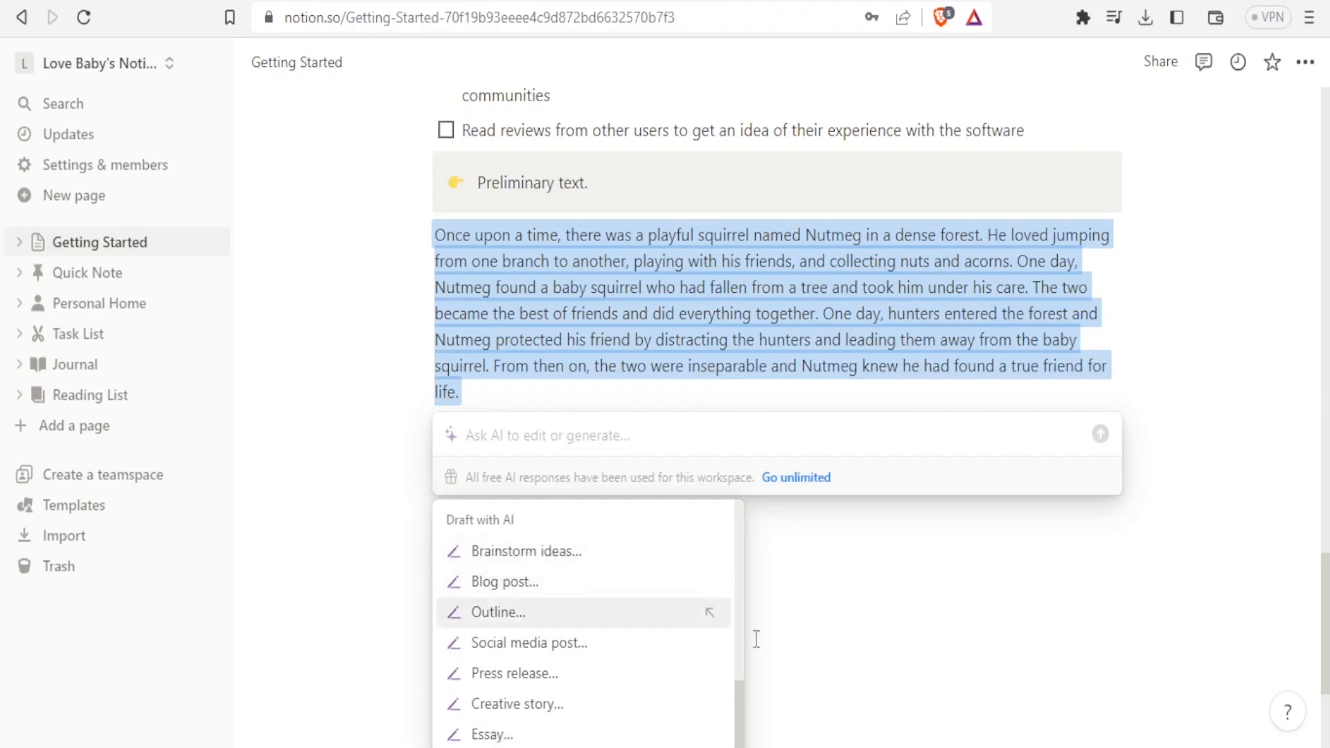
pyautogui.moveTo(747, 717); pyautogui.dragTo(748, 519)
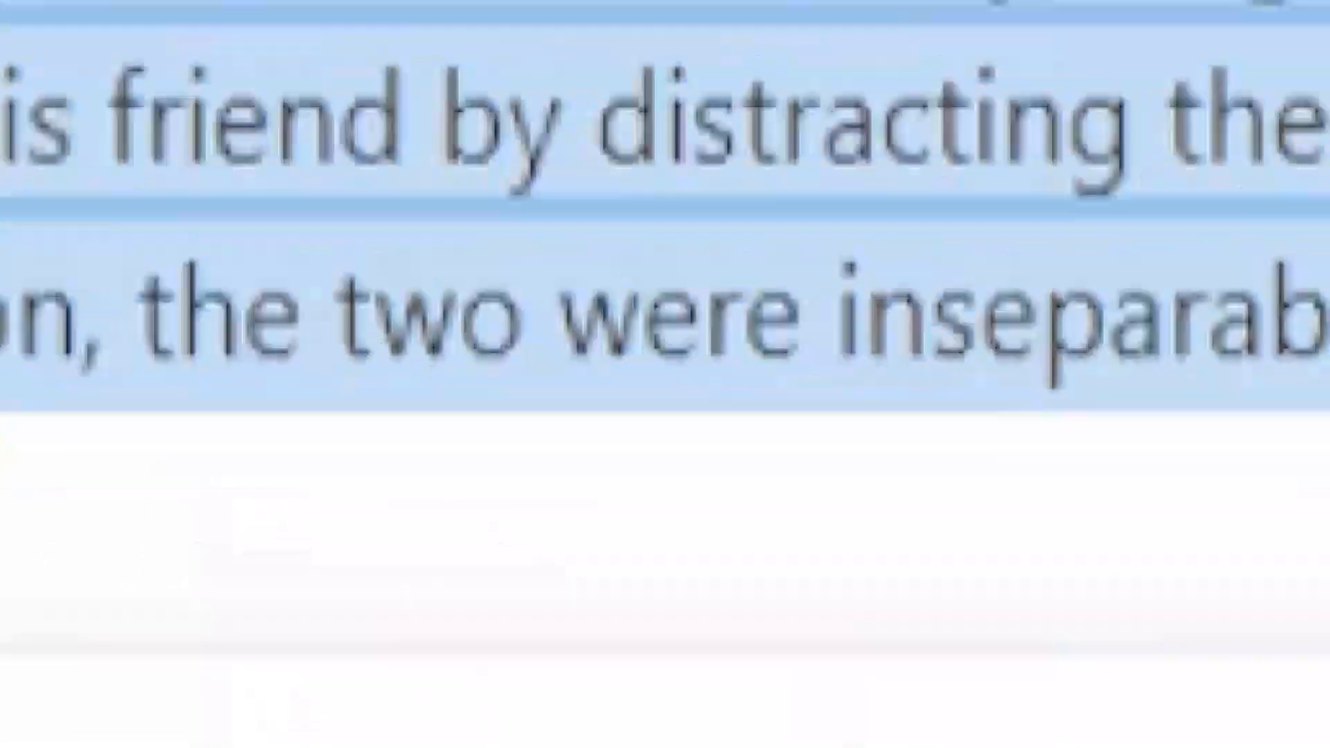
pyautogui.press('Escape')
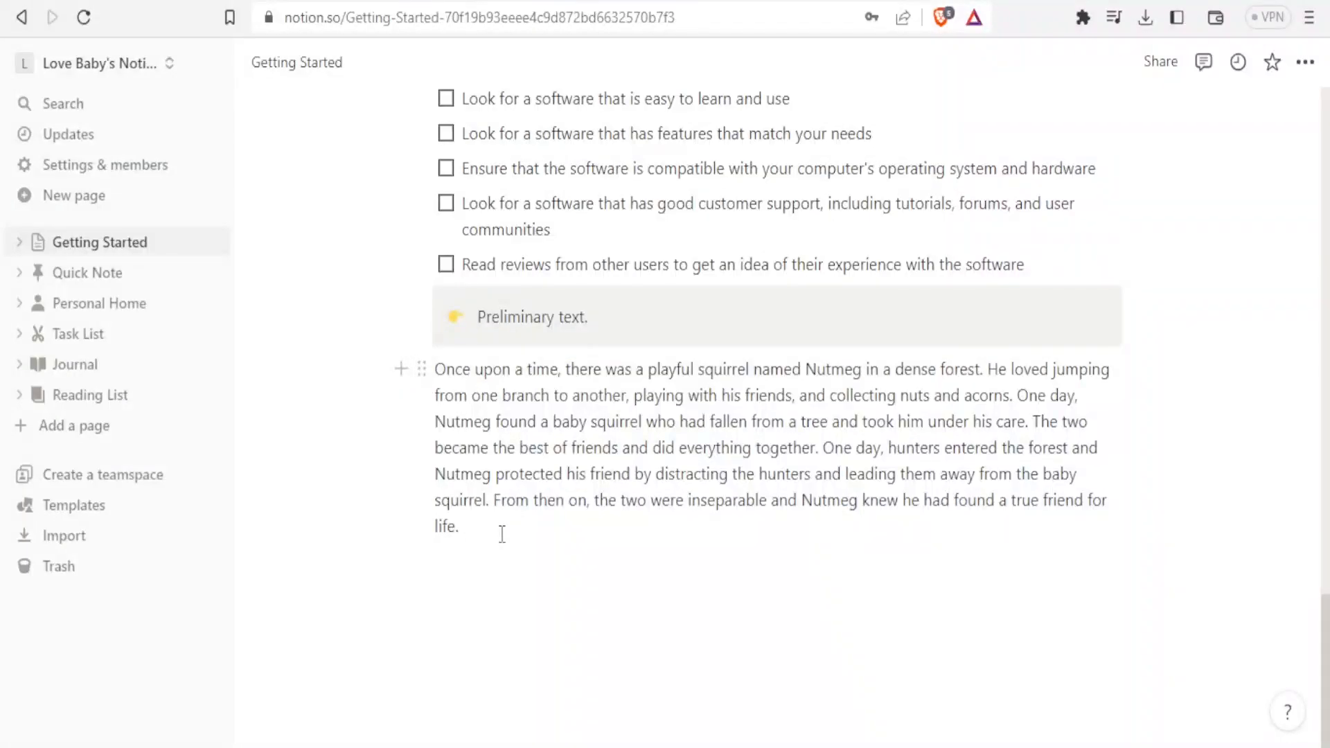
# Format the whole English squirrel story paragraph as bold and italic.
pyautogui.moveTo(502, 534); pyautogui.dragTo(443, 369)
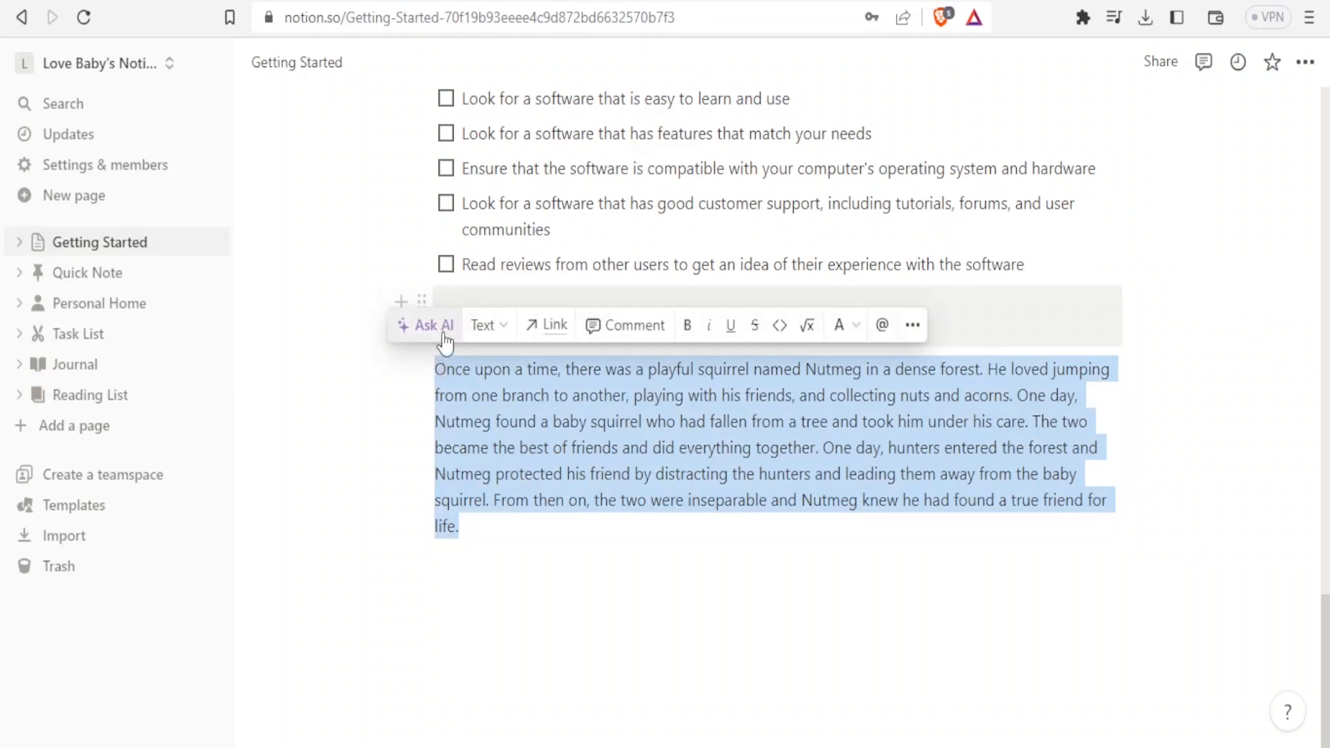
pyautogui.click(690, 328)
pyautogui.click(712, 330)
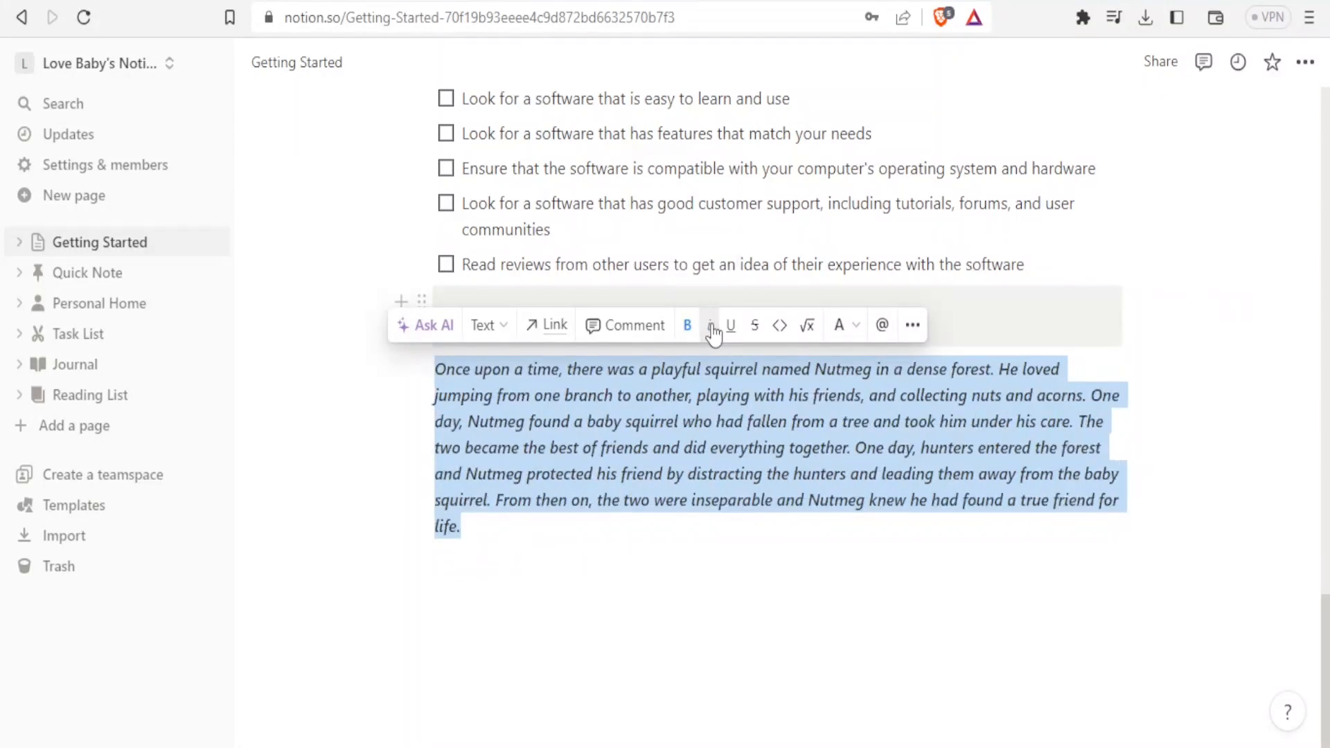
# Bring up the further actions for the story block and examine its page-conversion and color options.
pyautogui.click(913, 329)
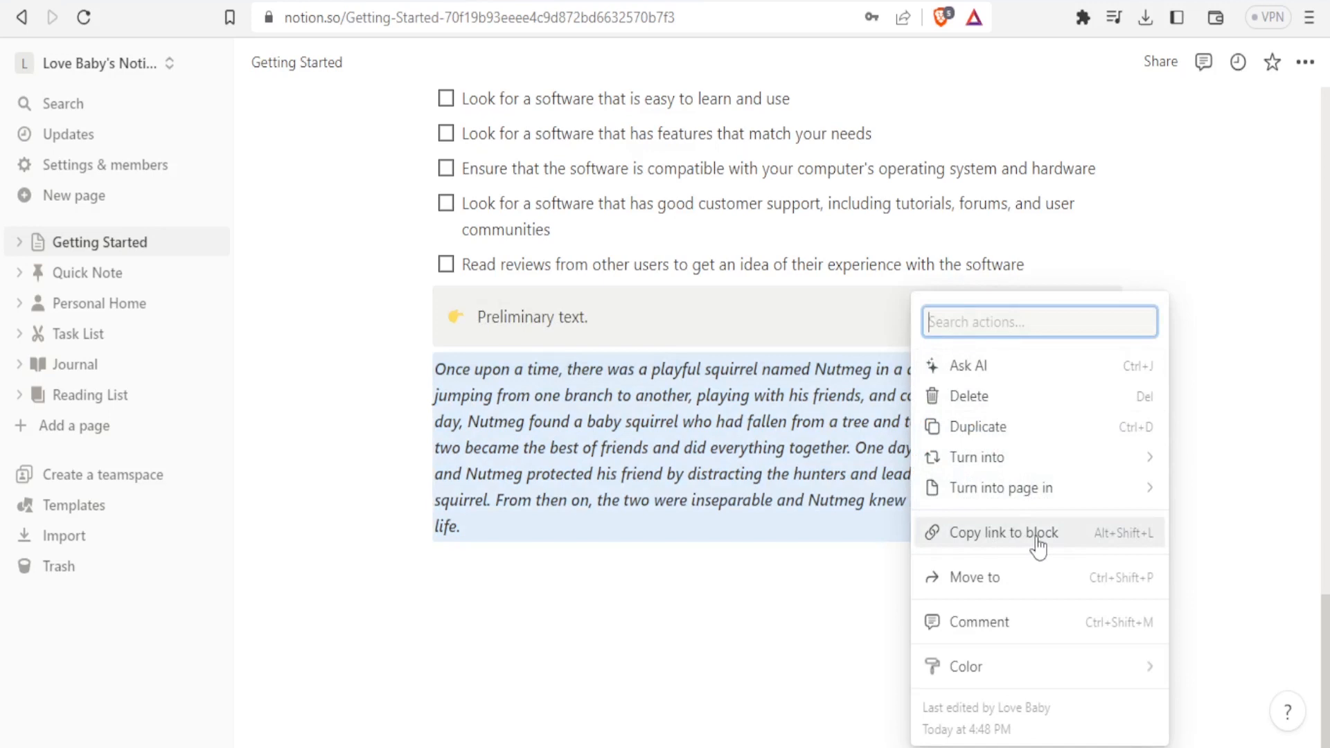
pyautogui.moveTo(983, 507)
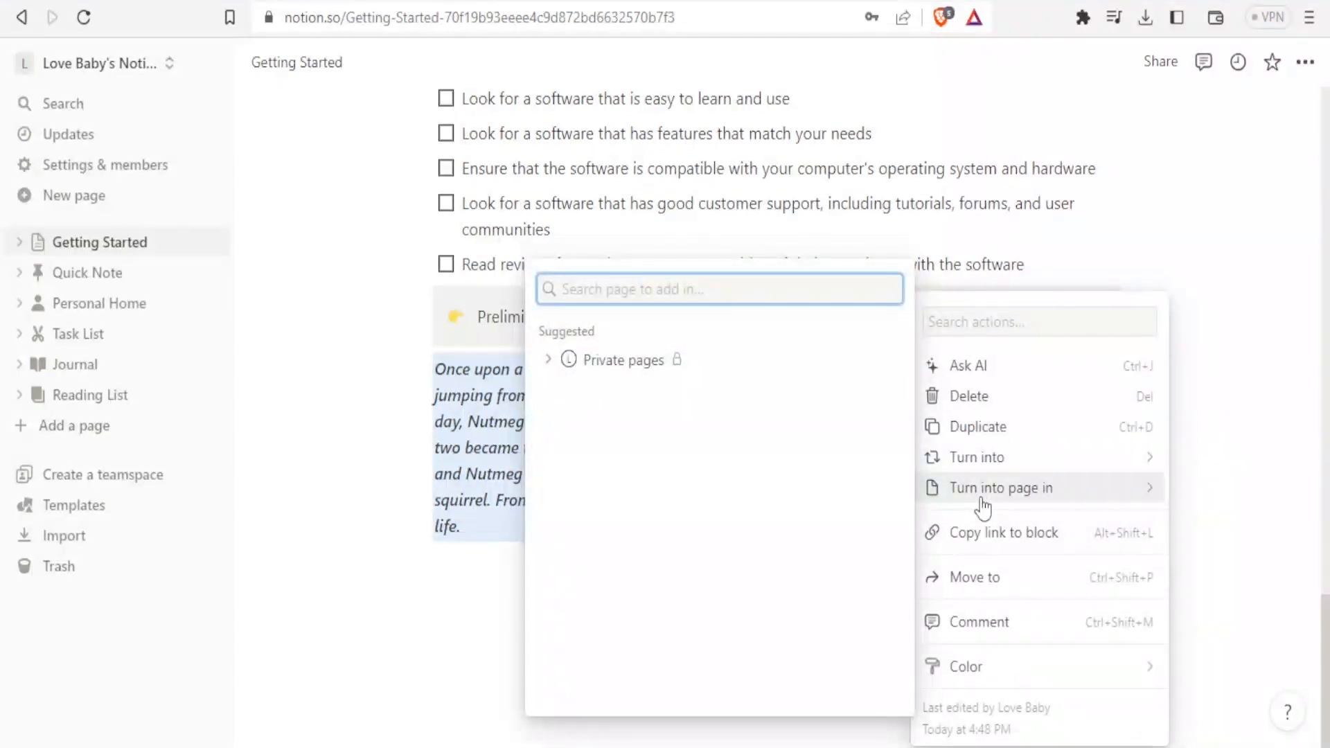
pyautogui.moveTo(959, 666)
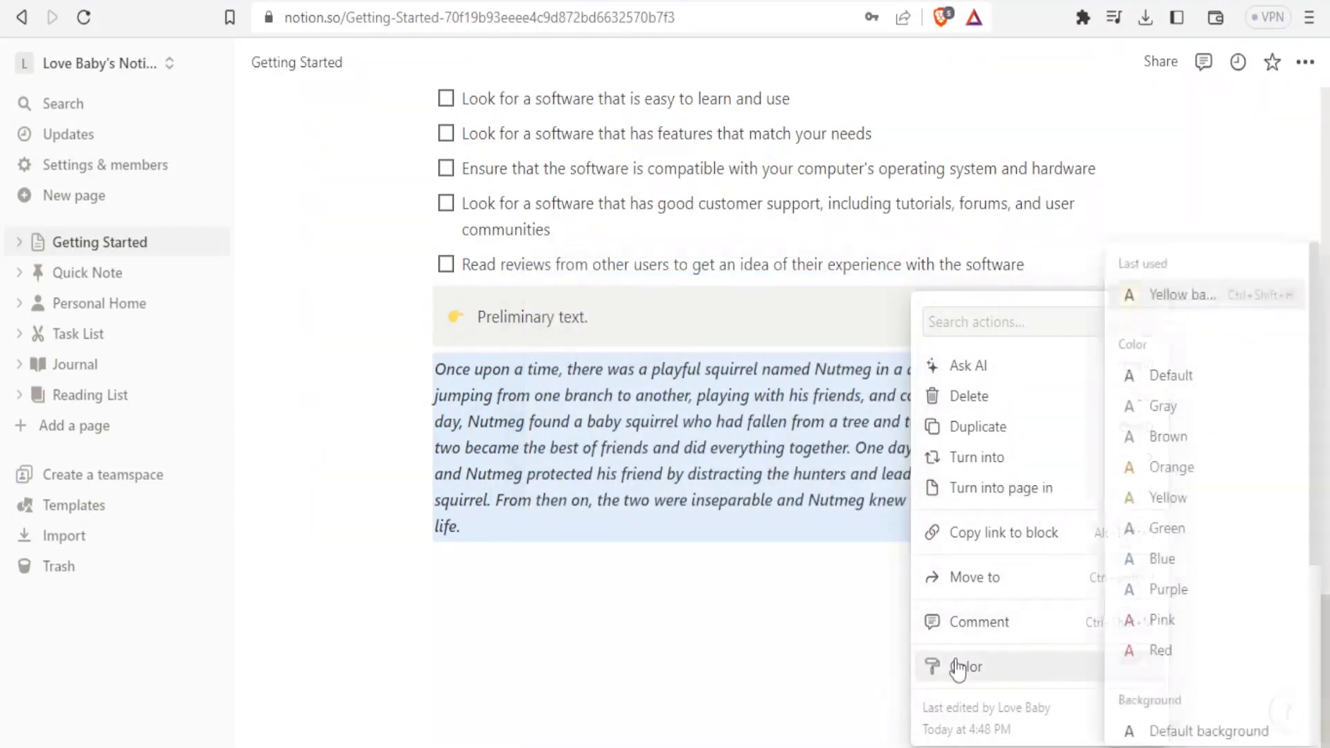